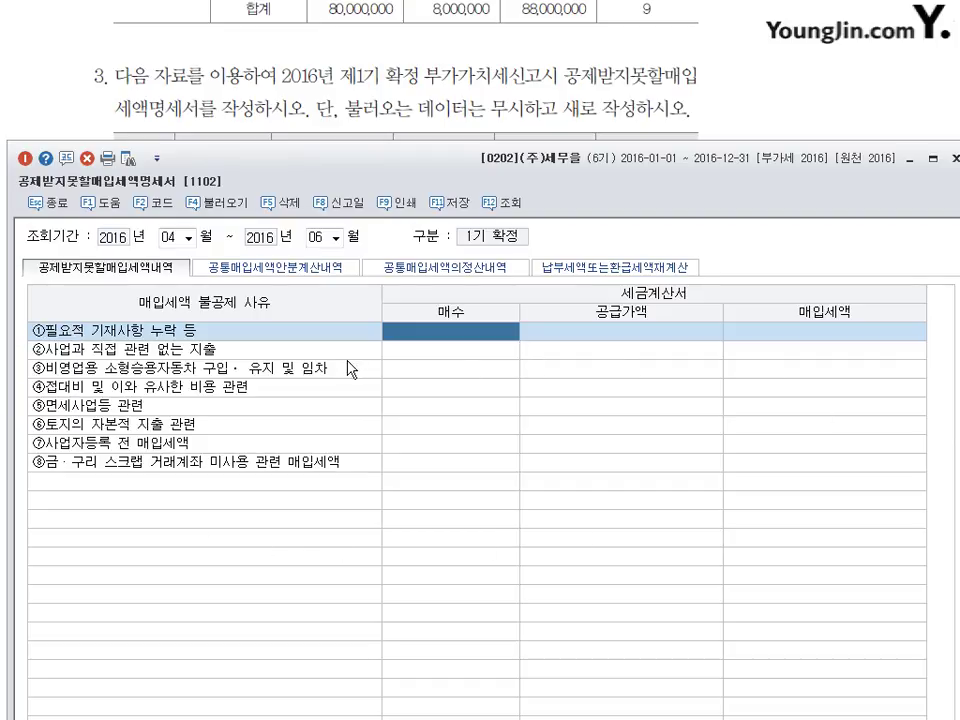
# - For reason ④접대비 및 이와 유사한 비용 관련, enter 1 invoice (매수) with a supply value (공급가액) of 5,000,000
pyautogui.moveTo(340, 177); pyautogui.dragTo(338, 299)
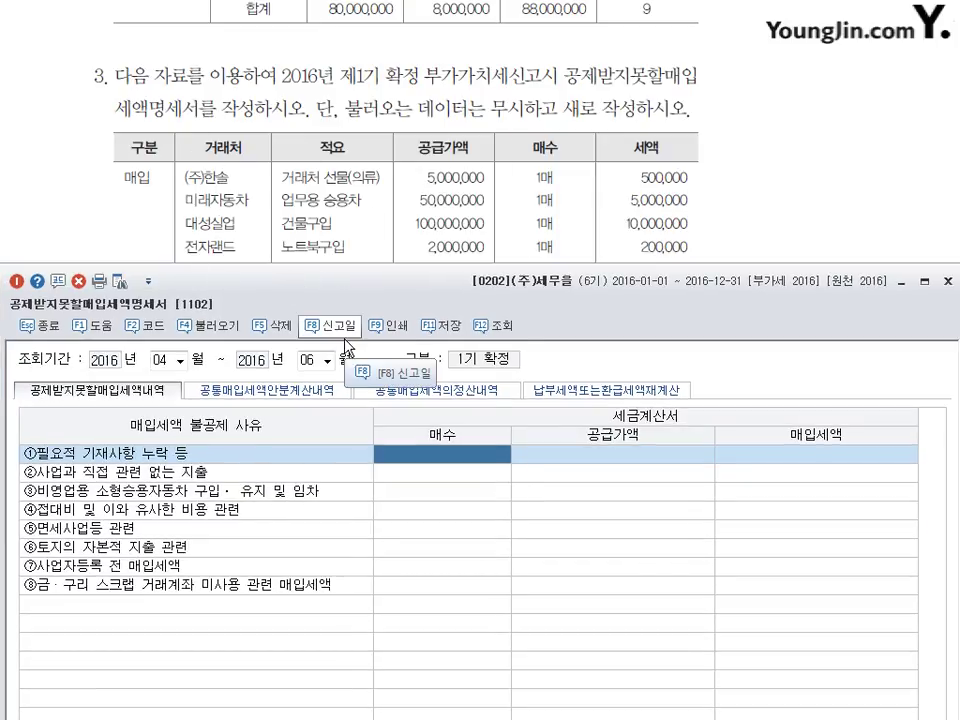
pyautogui.press('Down')
pyautogui.press('Down')
pyautogui.press('Down')
pyautogui.write('1')
pyautogui.press('Return')
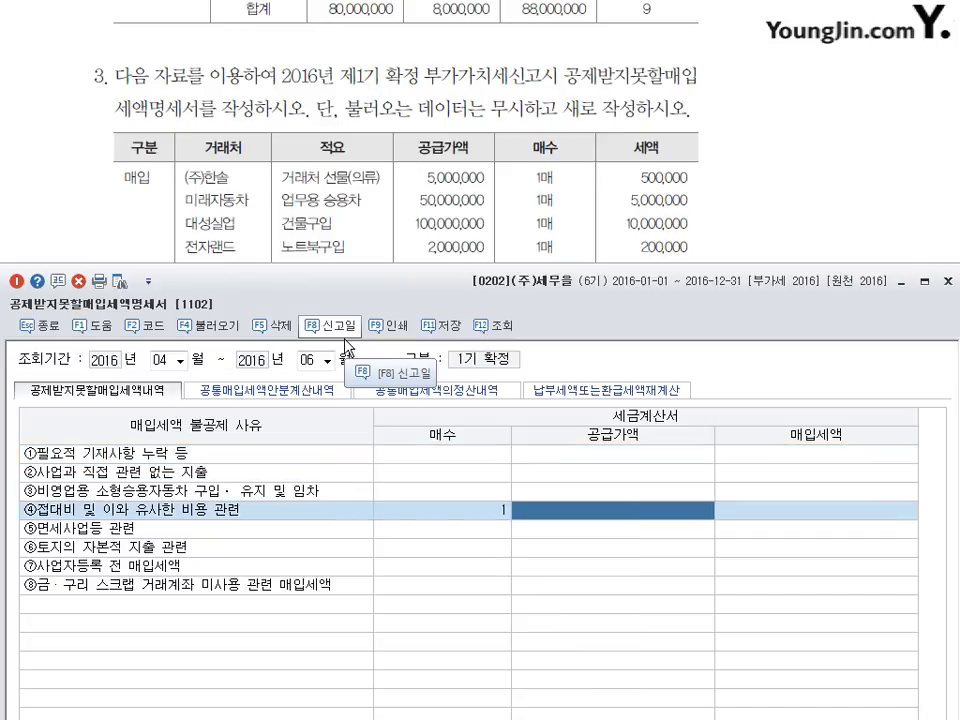
pyautogui.write('5000000')
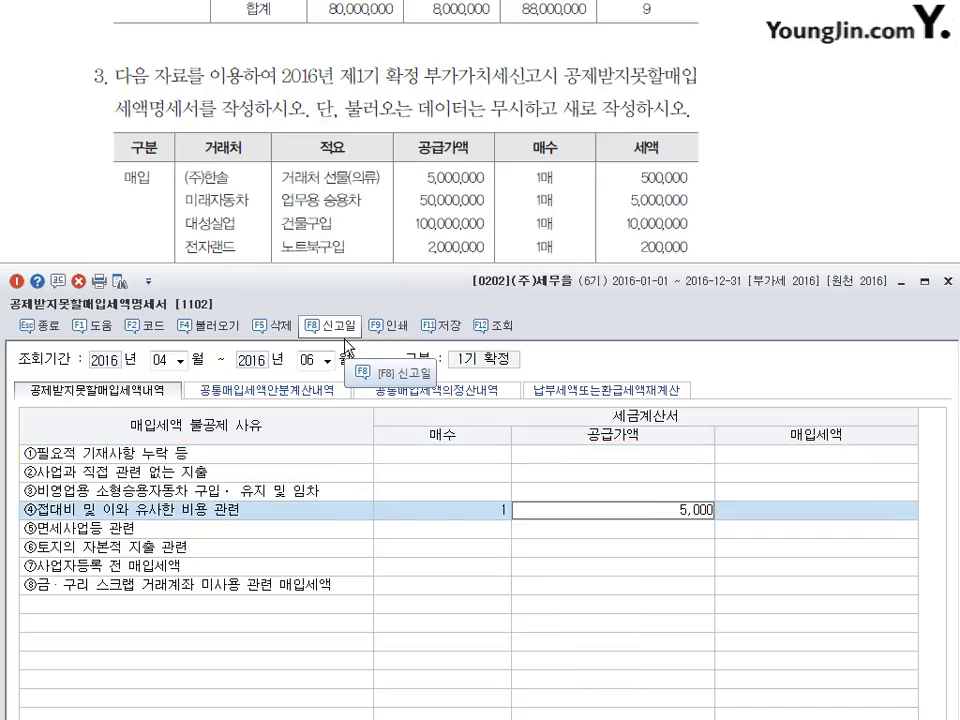
pyautogui.press('Return')
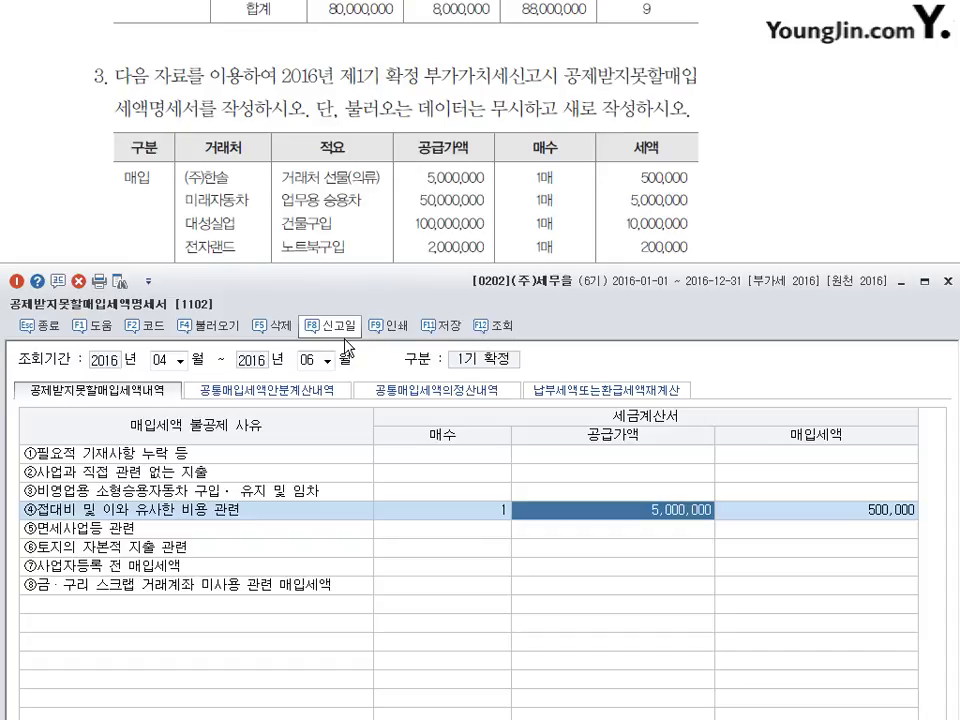
# - For reason ③비영업용 소형승용자동차 구입·유지 및 임차, enter 1 invoice with a supply value of 50,000,000
pyautogui.press('Up')
pyautogui.press('Left')
pyautogui.write('1')
pyautogui.press('Return')
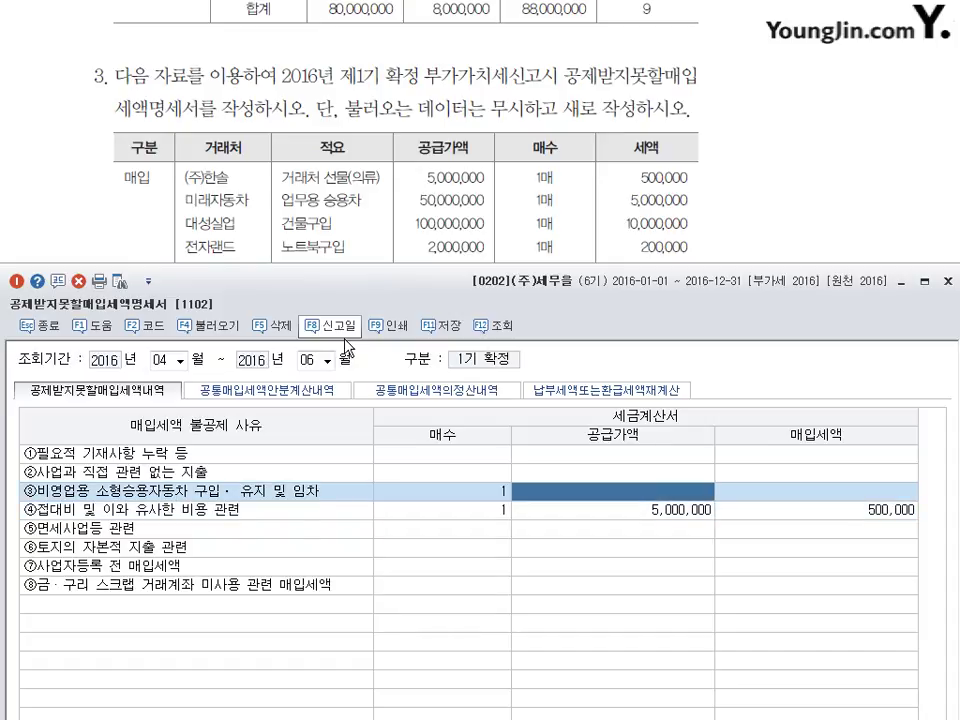
pyautogui.write('50000000')
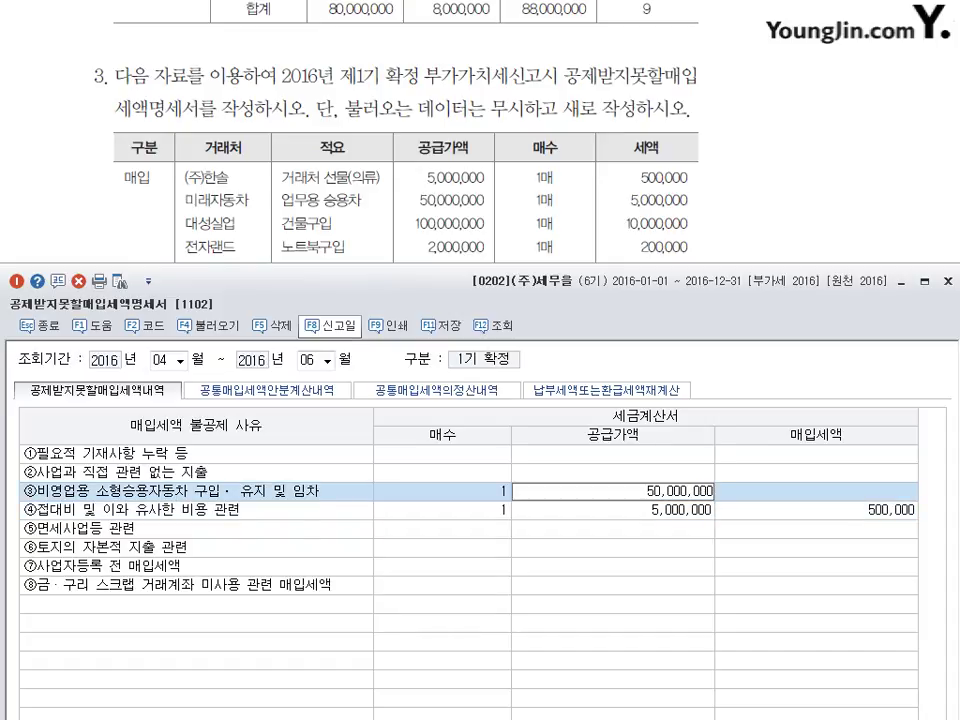
pyautogui.press('Return')
# - For reason ⑥토지의 자본적 지출 관련, enter 1 invoice with a supply value of 100,000,000
pyautogui.press('Left')
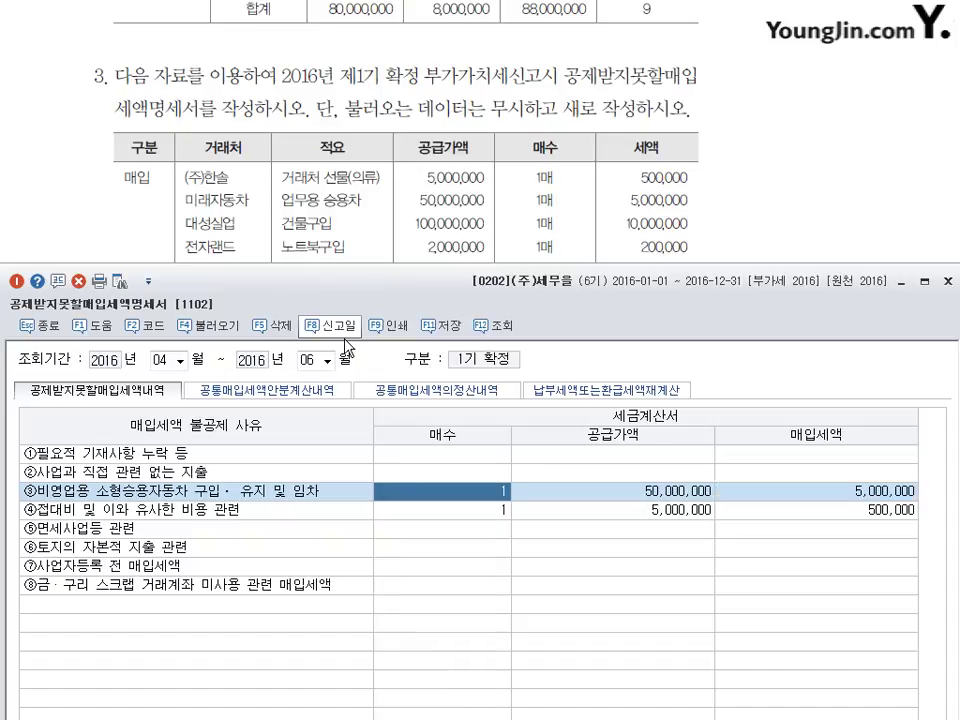
pyautogui.press('Down')
pyautogui.press('Down')
pyautogui.press('Down')
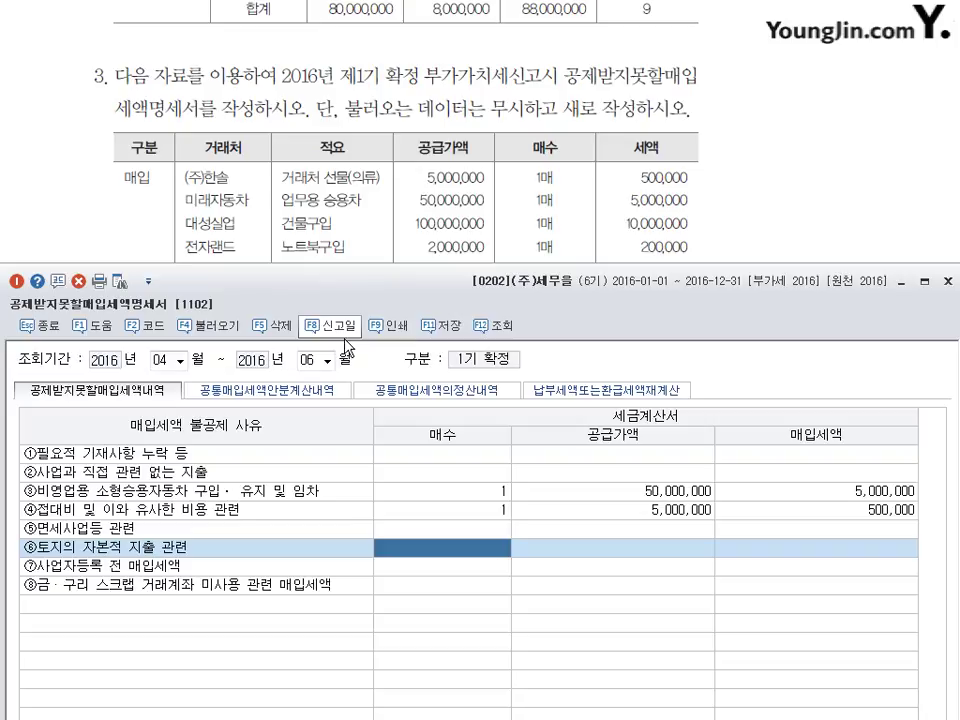
pyautogui.write('1')
pyautogui.press('Return')
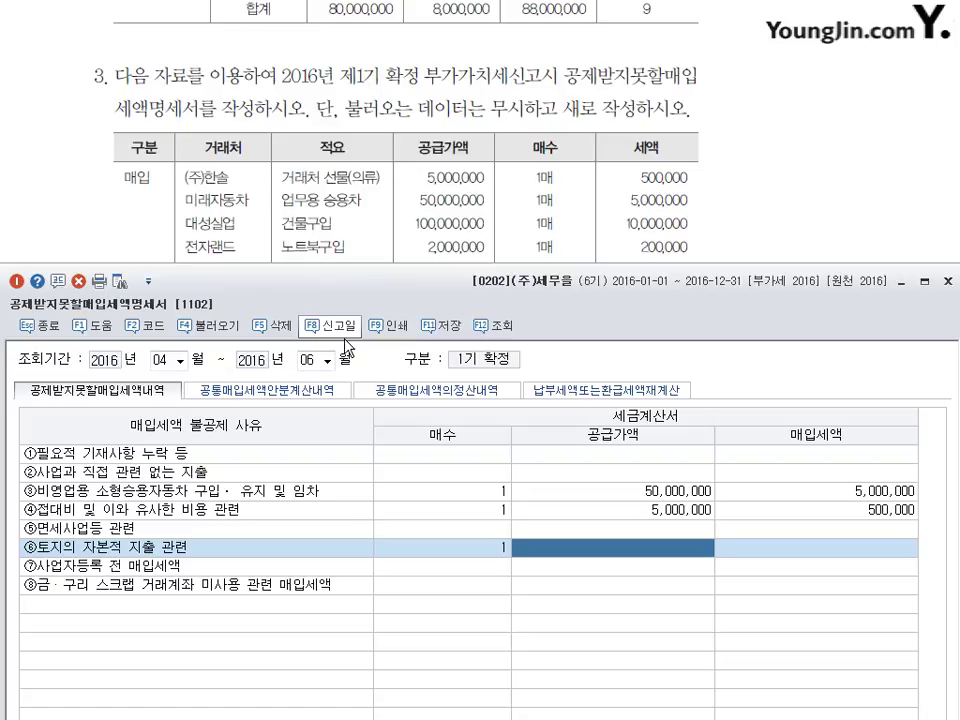
pyautogui.write('100000000')
pyautogui.press('Return')
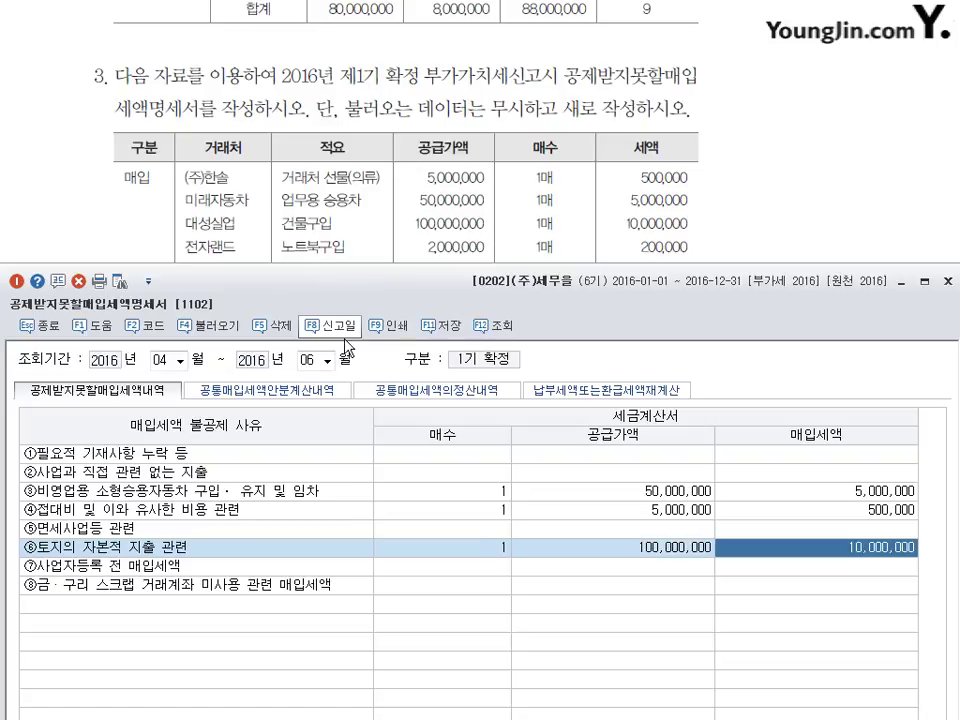
pyautogui.press('Return')
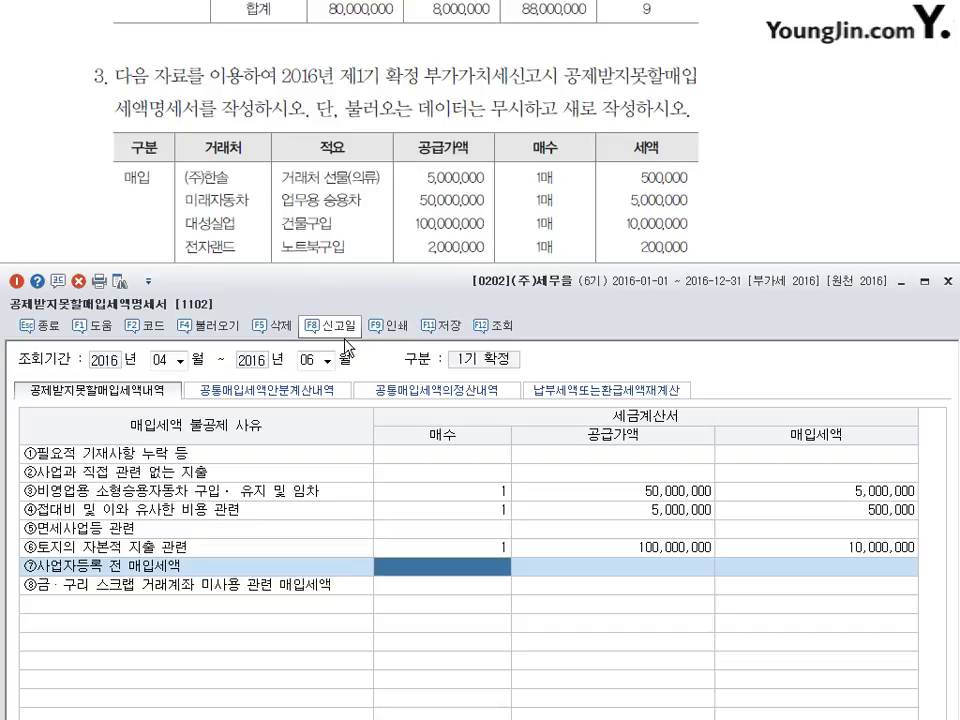
# - For reason ①필요적 기재사항 누락 등, enter 1 invoice with a supply value of 2,000,000
pyautogui.press('Up')
pyautogui.press('Up')
pyautogui.press('Up')
pyautogui.press('Up')
pyautogui.press('Up')
pyautogui.press('Up')
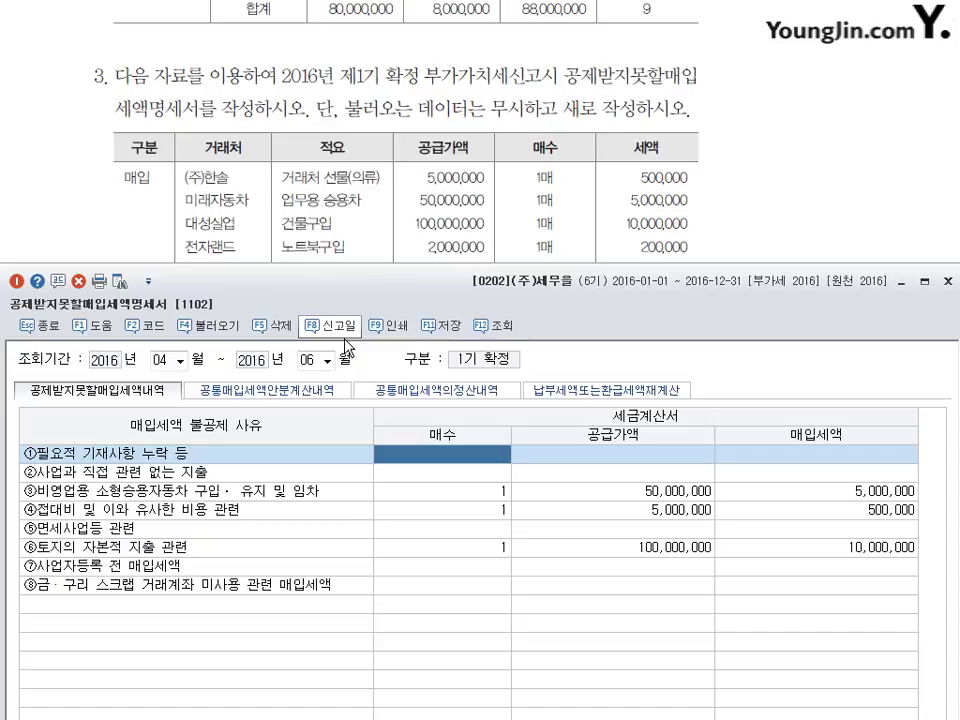
pyautogui.write('1')
pyautogui.press('Return')
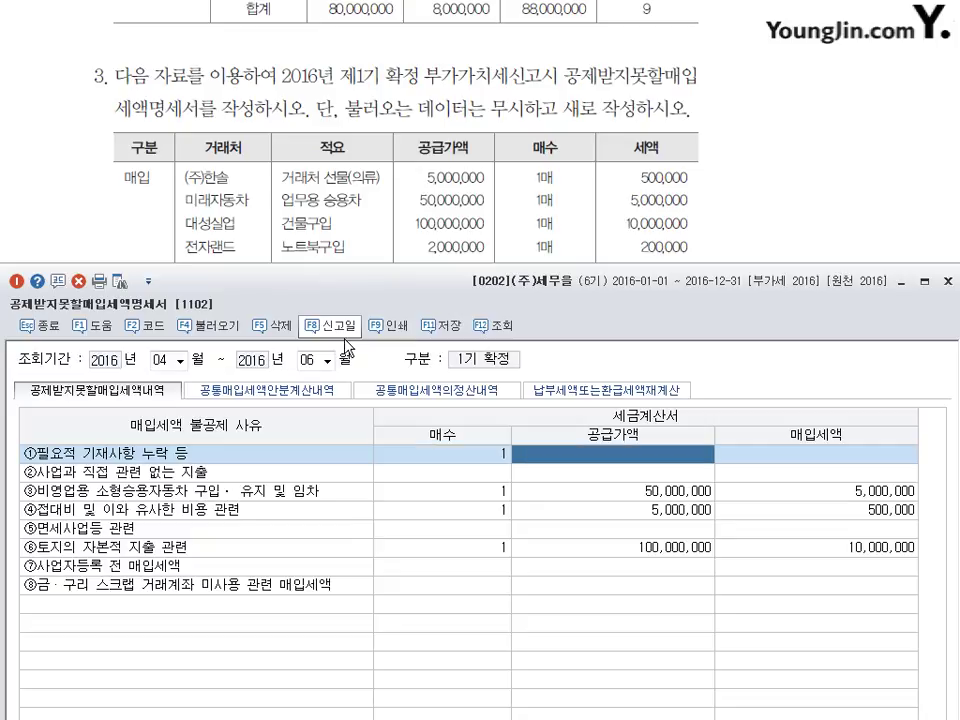
pyautogui.write('2000000')
pyautogui.press('Return')
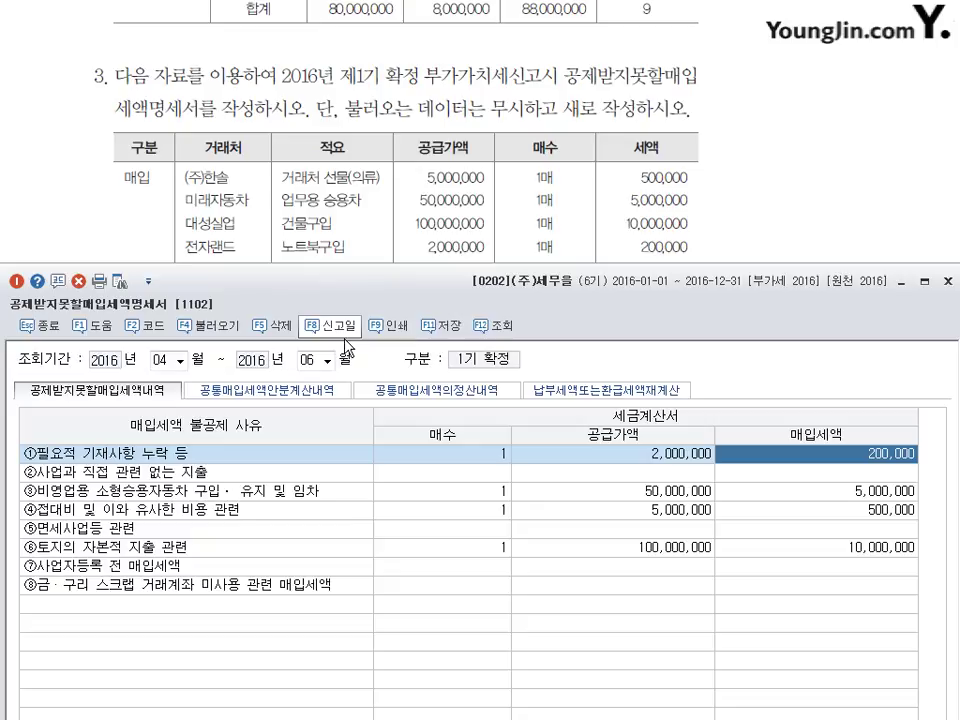
# - Open the common input tax settlement section (공통매입세액의정산내역) of the statement
pyautogui.click(348, 345)
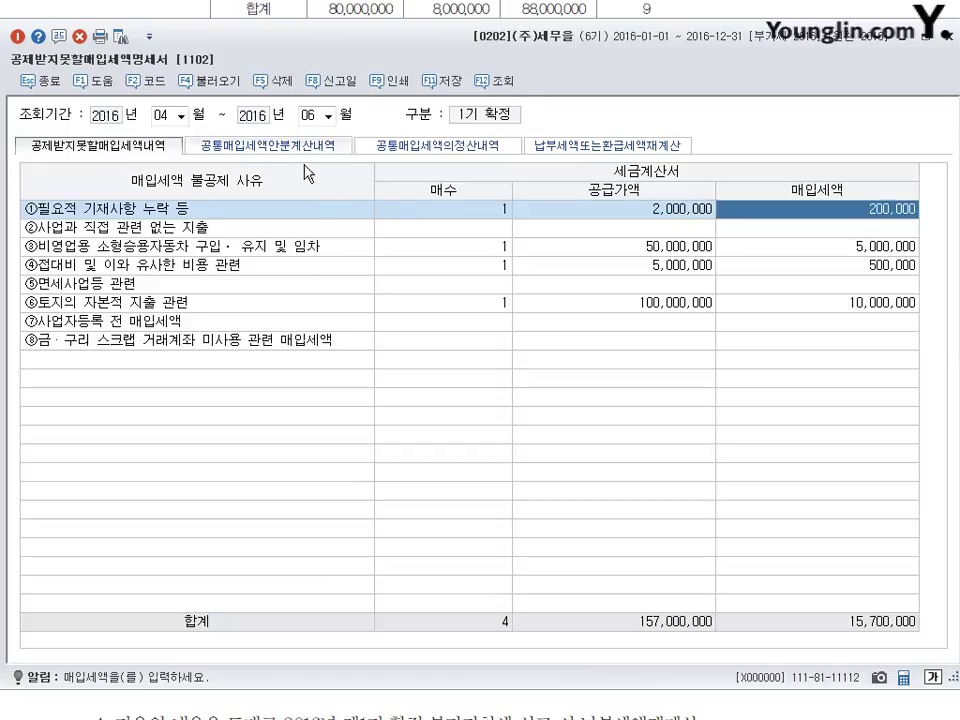
pyautogui.click(420, 147)
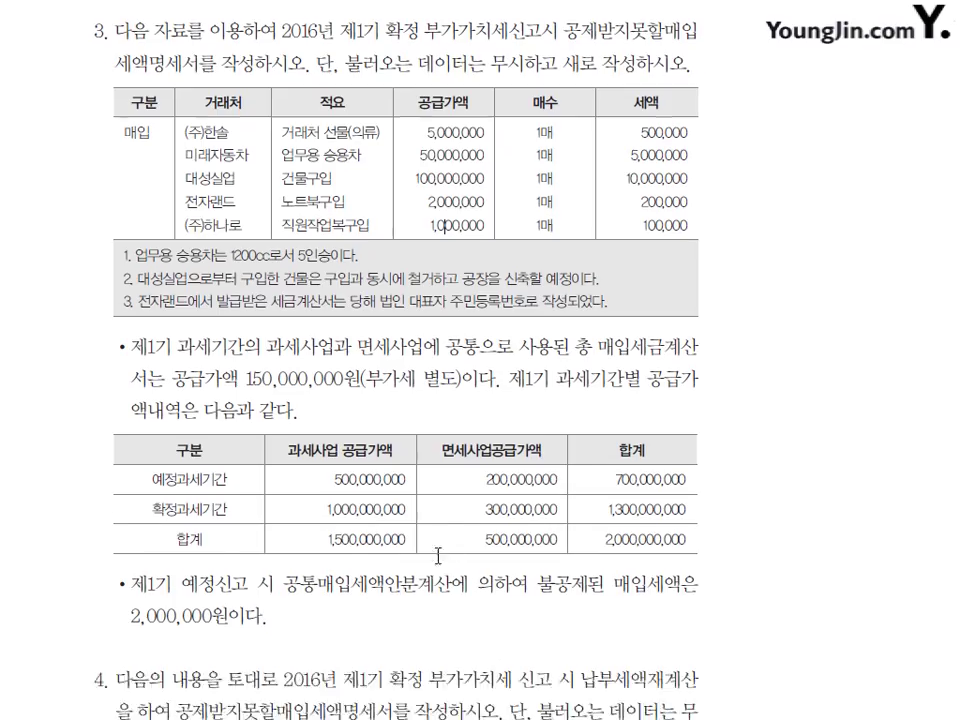
# - Examine question 3's common purchase amount, the taxable and exempt supply values by period, and the input tax disallowed in the preliminary return
pyautogui.scroll(-3, 401, 506)
pyautogui.scroll(1, 392, 574)
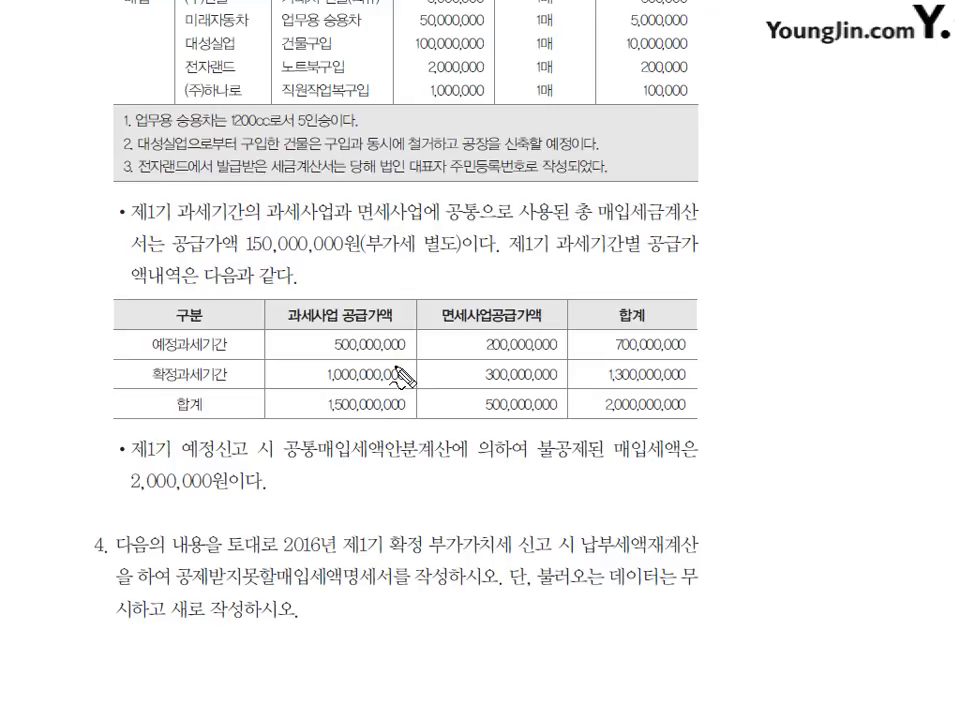
pyautogui.moveTo(243, 257)
pyautogui.mouseDown()
pyautogui.moveTo(343, 256)
pyautogui.moveTo(413, 270)
pyautogui.moveTo(440, 263)
pyautogui.mouseUp()
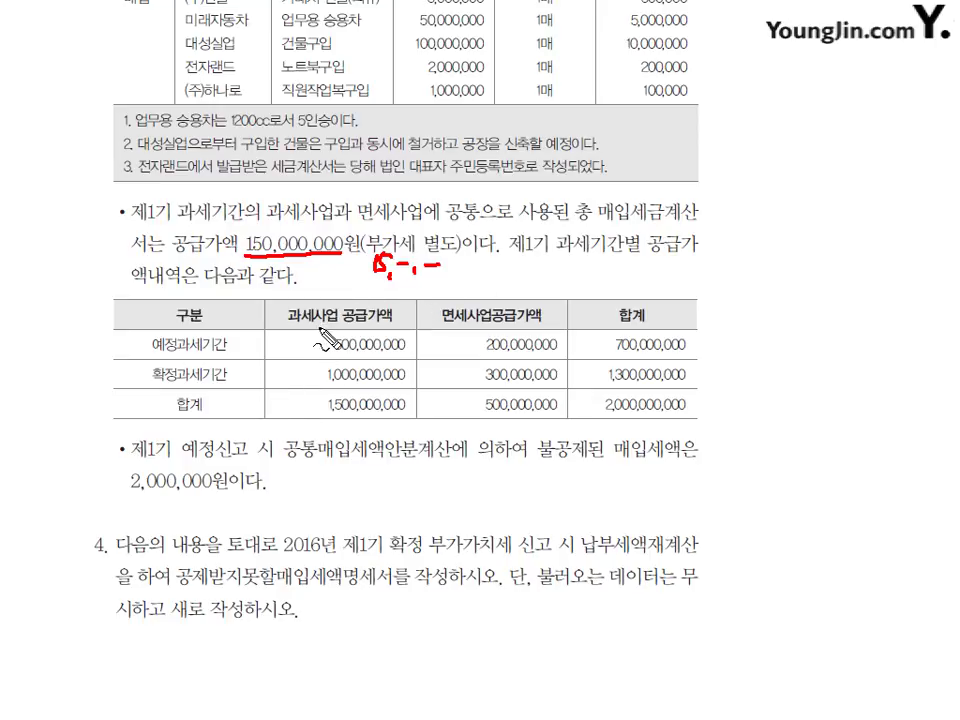
pyautogui.moveTo(340, 324); pyautogui.dragTo(378, 323)
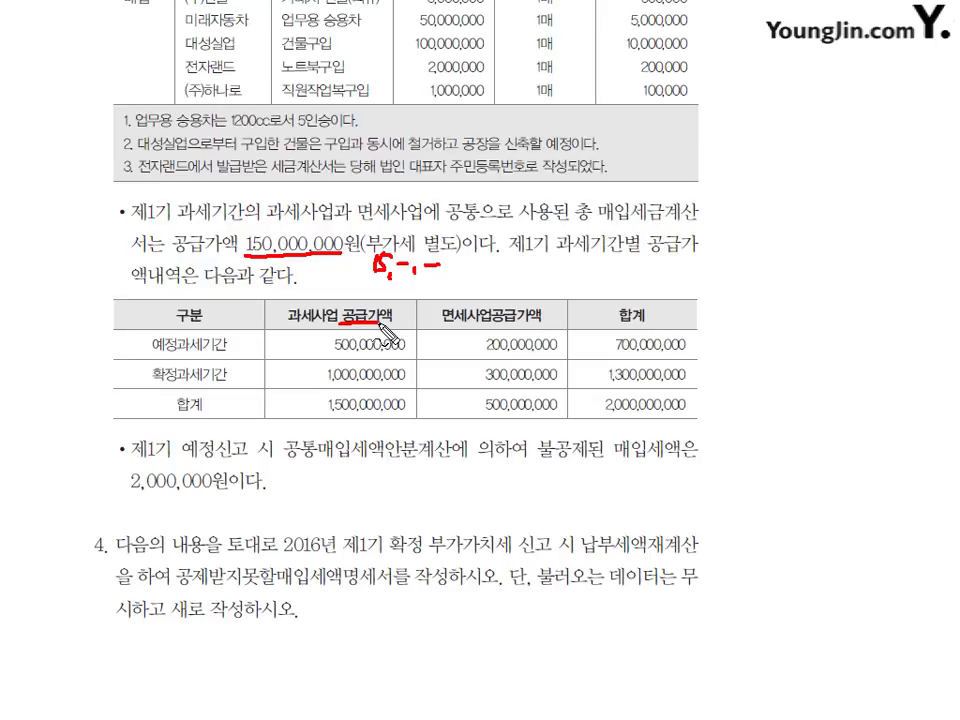
pyautogui.moveTo(447, 325); pyautogui.dragTo(503, 323)
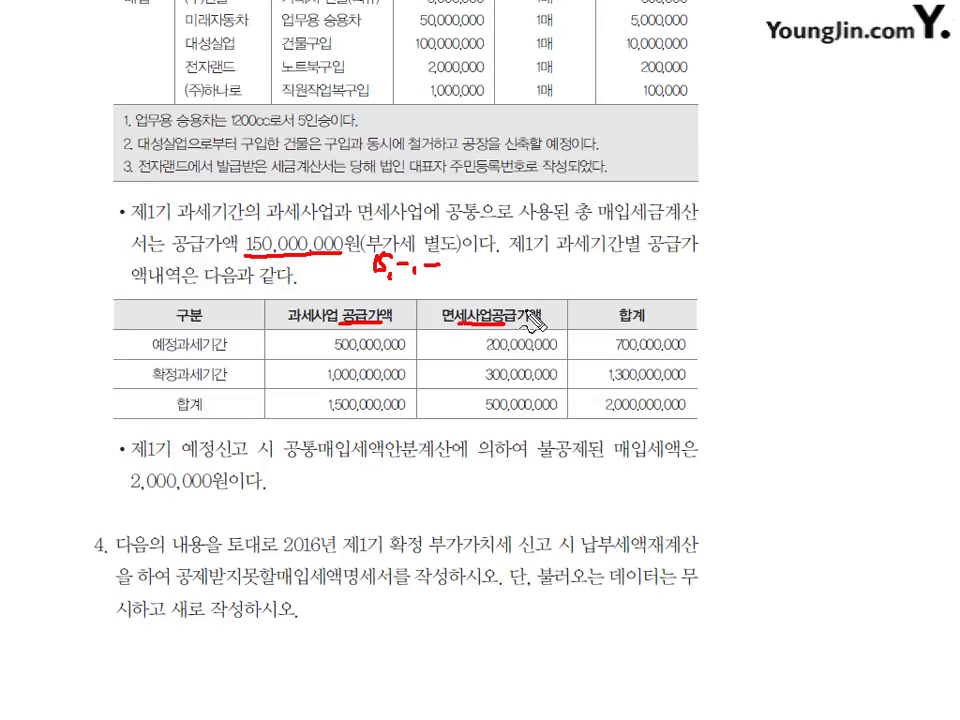
pyautogui.moveTo(150, 344)
pyautogui.mouseDown()
pyautogui.moveTo(128, 345)
pyautogui.moveTo(128, 376)
pyautogui.moveTo(157, 378)
pyautogui.mouseUp()
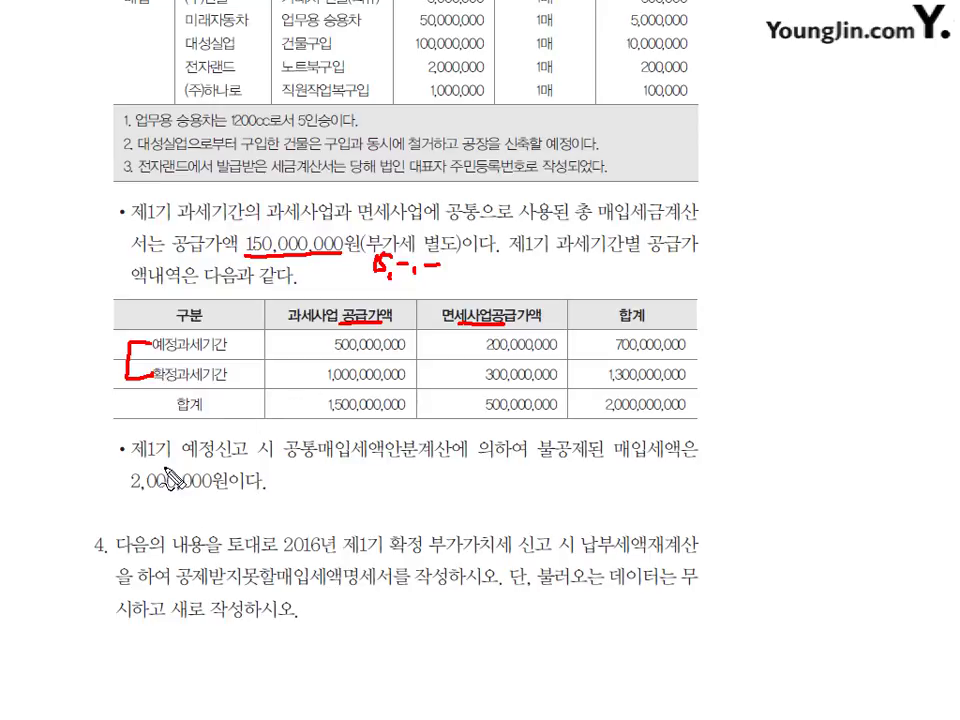
pyautogui.moveTo(157, 453); pyautogui.dragTo(410, 451)
pyautogui.moveTo(555, 463); pyautogui.dragTo(626, 458)
pyautogui.moveTo(180, 452)
pyautogui.mouseDown()
pyautogui.moveTo(134, 495)
pyautogui.moveTo(206, 497)
pyautogui.mouseUp()
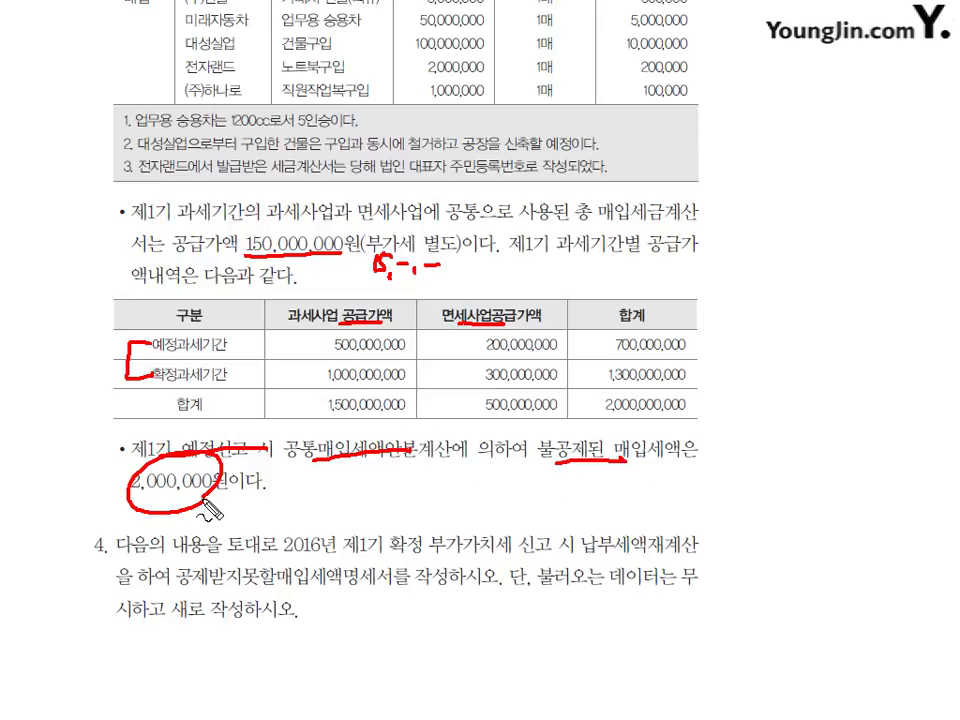
pyautogui.moveTo(264, 460); pyautogui.dragTo(297, 449)
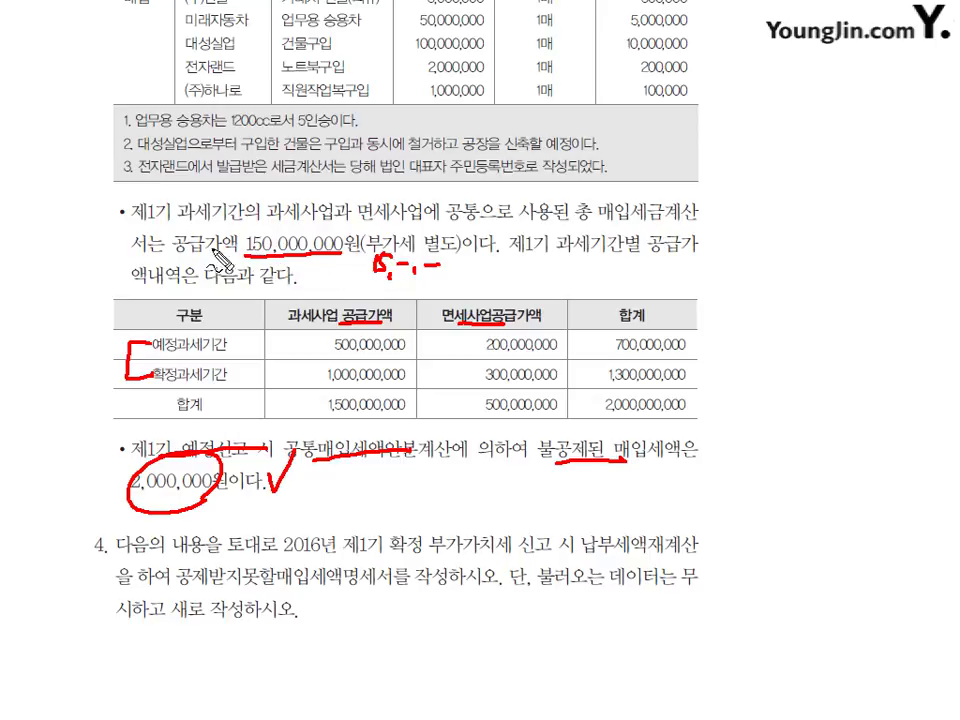
pyautogui.moveTo(200, 193)
pyautogui.mouseDown()
pyautogui.moveTo(214, 208)
pyautogui.moveTo(306, 212)
pyautogui.mouseUp()
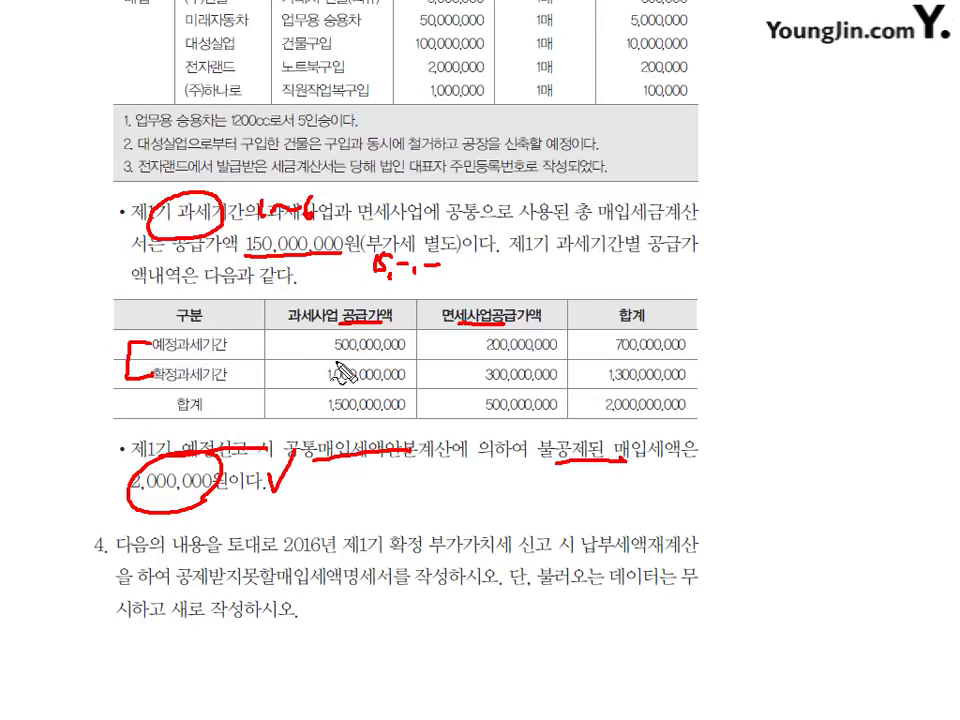
pyautogui.press('Escape')
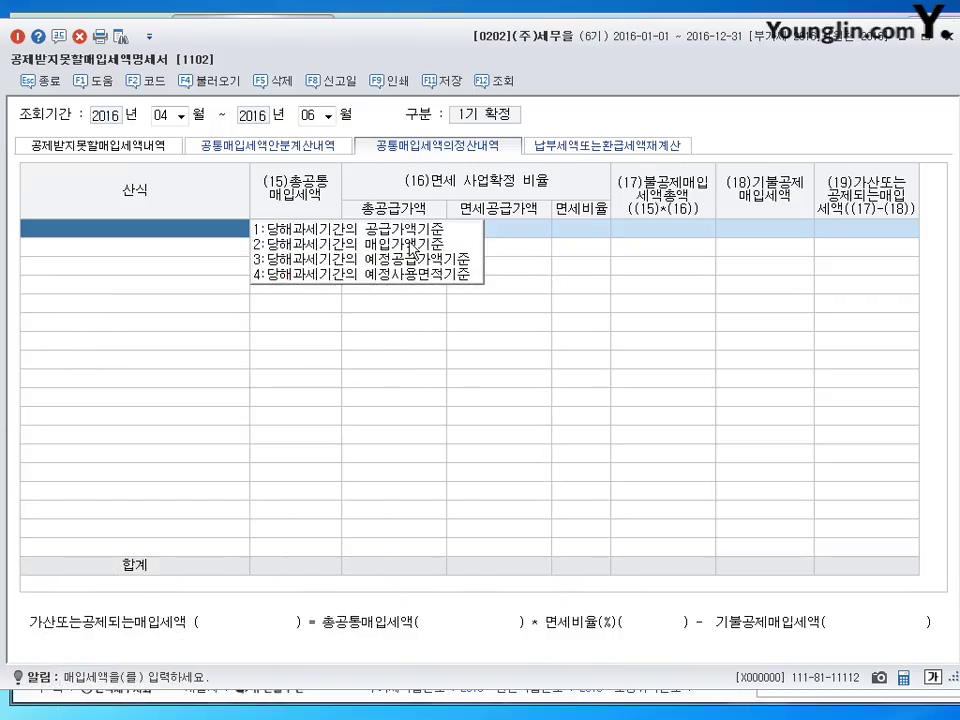
# - Choose the formula 1.당해과세기간의 공급가액기준 and set the total common input tax (총공통매입세액) to 15,000,000
pyautogui.click(336, 231)
pyautogui.click(514, 388)
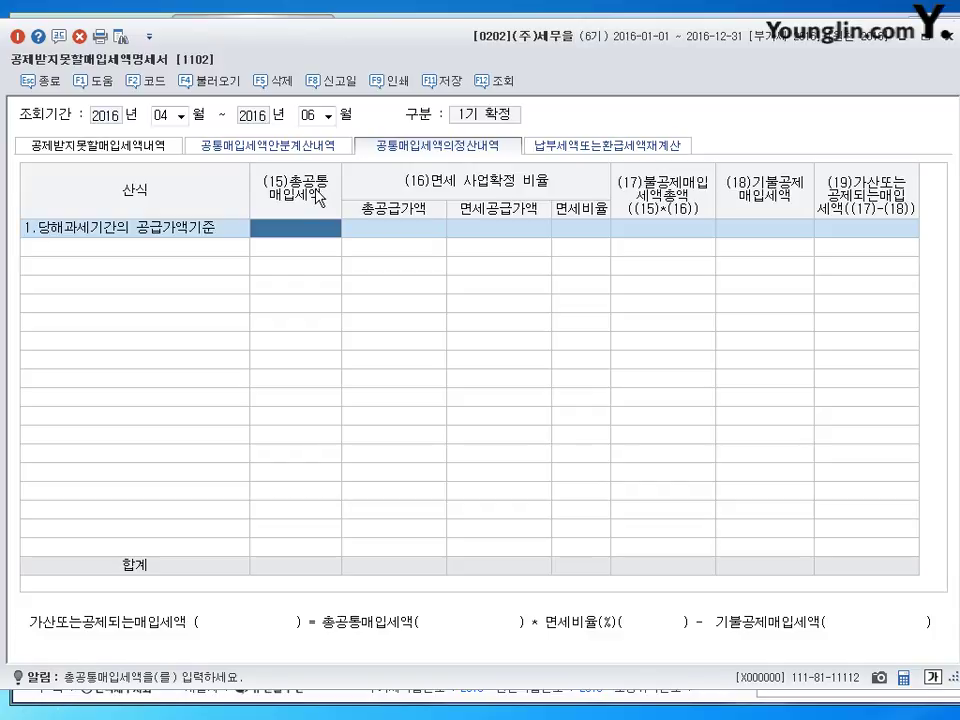
pyautogui.write('15000000')
pyautogui.press('Return')
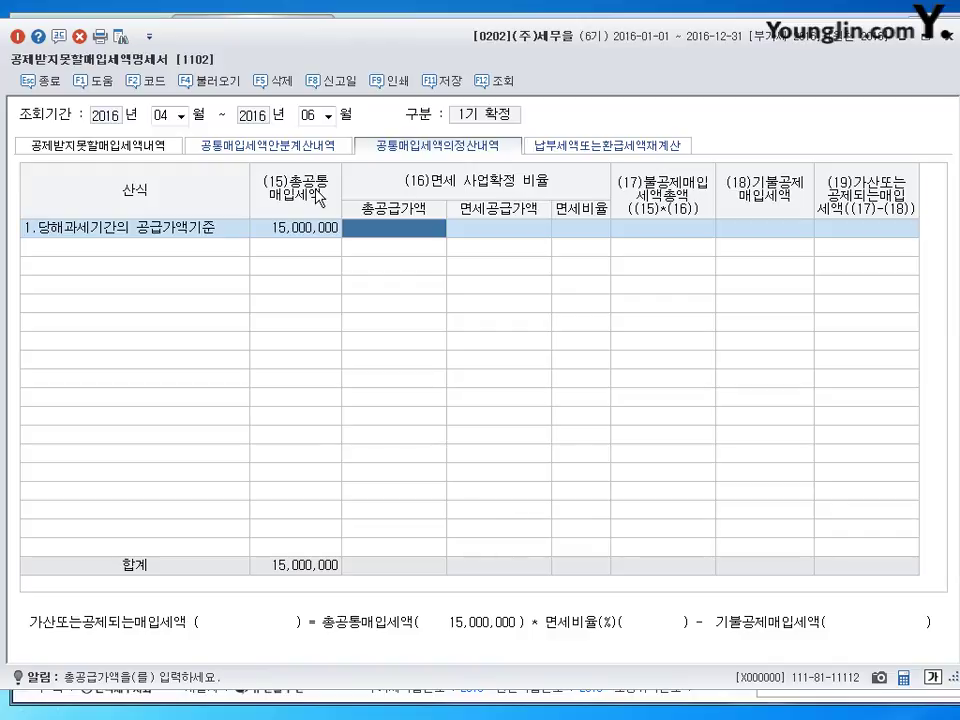
# - Set the total supply value (총공급가액) to 2,000,000,000 and the exempt supply value (면세공급가액) to 500,000,000
pyautogui.write('2,000')
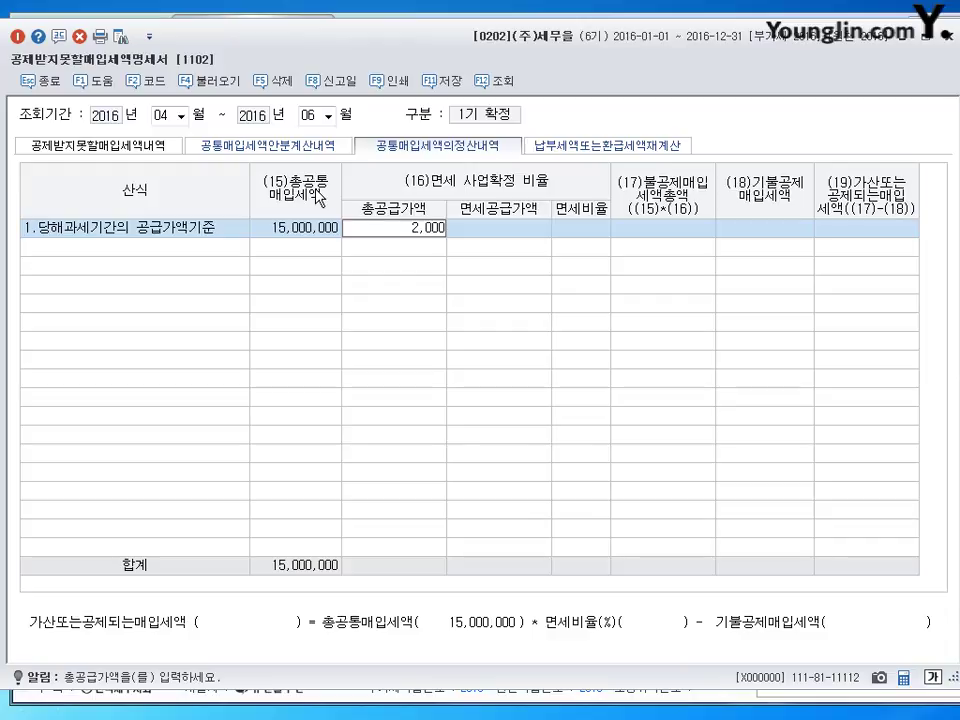
pyautogui.write(',000,000')
pyautogui.press('Return')
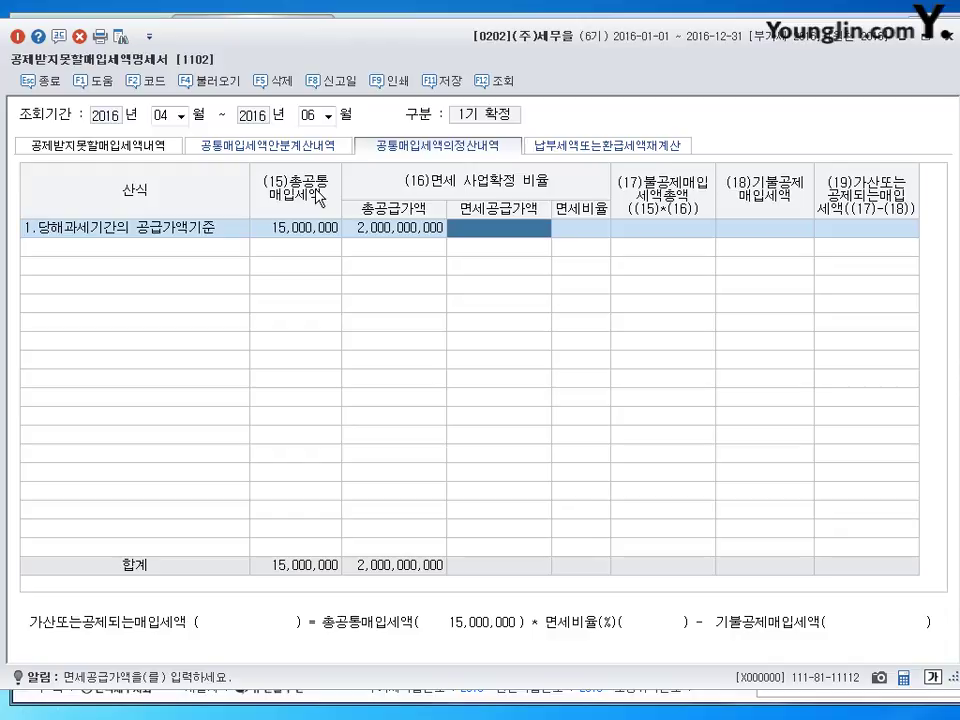
pyautogui.write('000000')
pyautogui.press('Return')
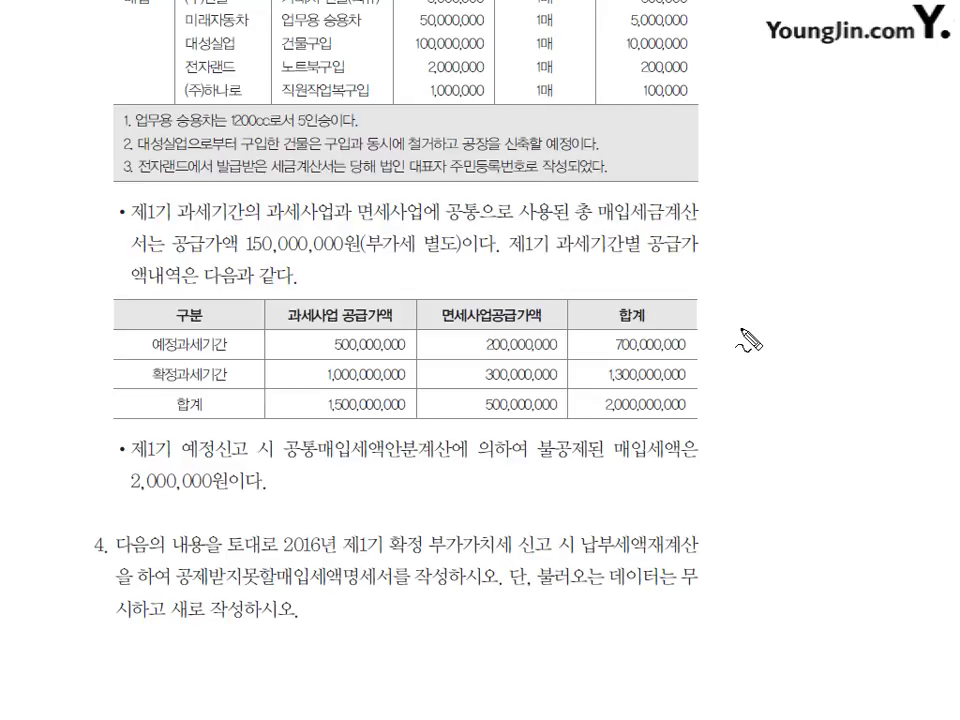
# - Check the overall and exempt supply totals for the preliminary and final periods in question 3's table
pyautogui.moveTo(684, 411)
pyautogui.mouseDown()
pyautogui.moveTo(648, 433)
pyautogui.moveTo(610, 400)
pyautogui.moveTo(652, 435)
pyautogui.mouseUp()
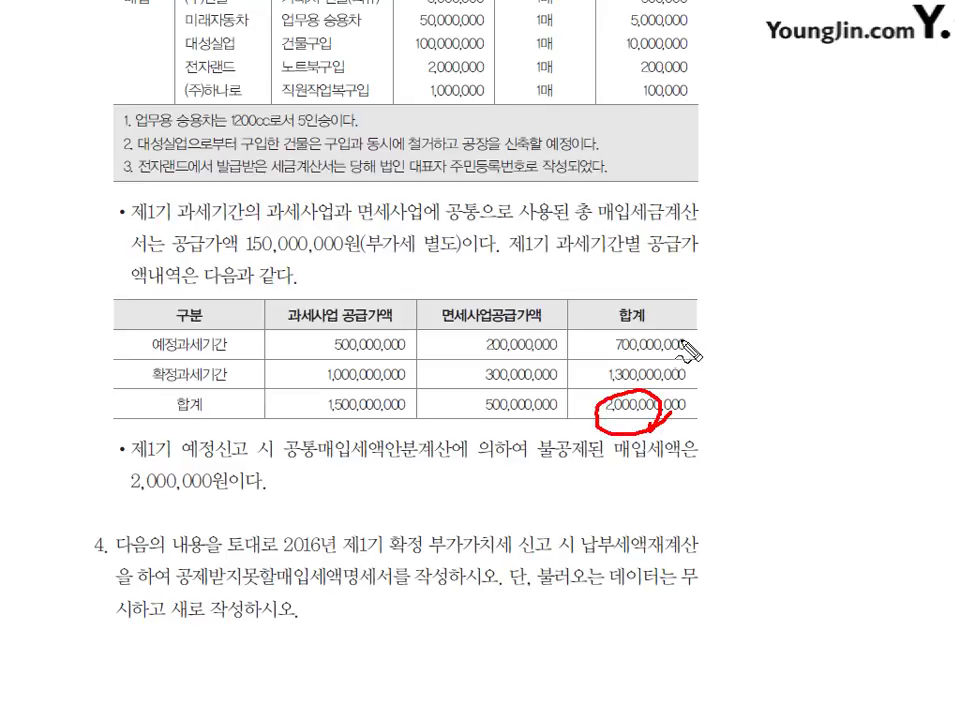
pyautogui.moveTo(682, 340)
pyautogui.mouseDown()
pyautogui.moveTo(694, 372)
pyautogui.moveTo(679, 378)
pyautogui.mouseUp()
pyautogui.moveTo(530, 396)
pyautogui.mouseDown()
pyautogui.moveTo(485, 430)
pyautogui.moveTo(530, 425)
pyautogui.mouseUp()
pyautogui.press('Escape')
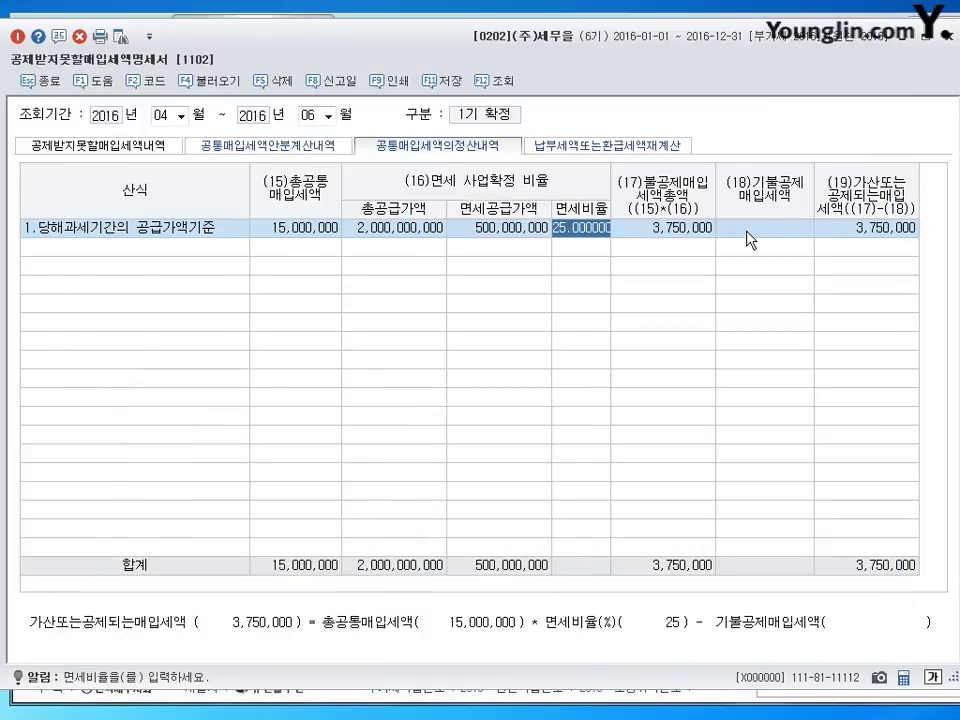
# - Set the already disallowed input tax (기불공제매입세액) to 2,000,000
pyautogui.press('Return')
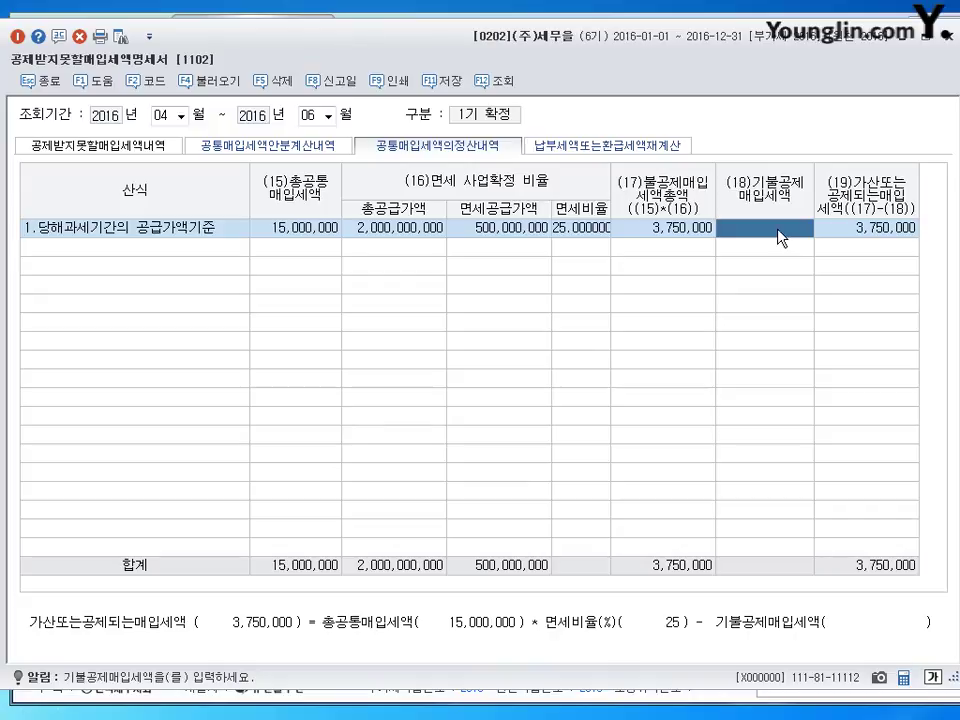
pyautogui.write('2000000')
pyautogui.press('Return')
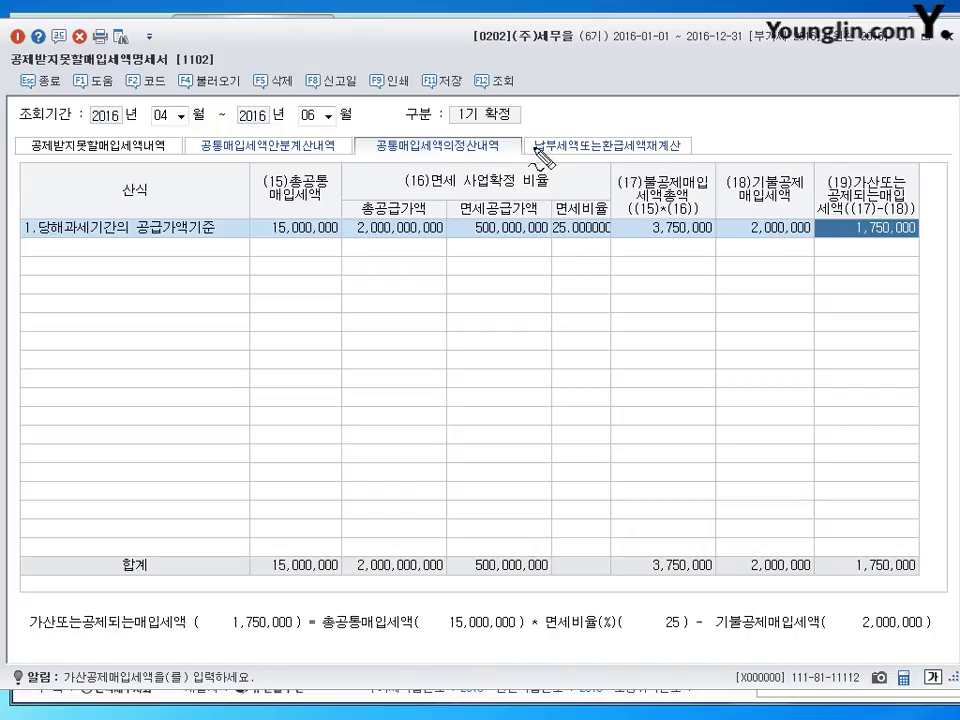
pyautogui.moveTo(576, 110)
pyautogui.mouseDown()
pyautogui.moveTo(570, 132)
pyautogui.moveTo(581, 133)
pyautogui.mouseUp()
pyautogui.moveTo(588, 111); pyautogui.dragTo(589, 138)
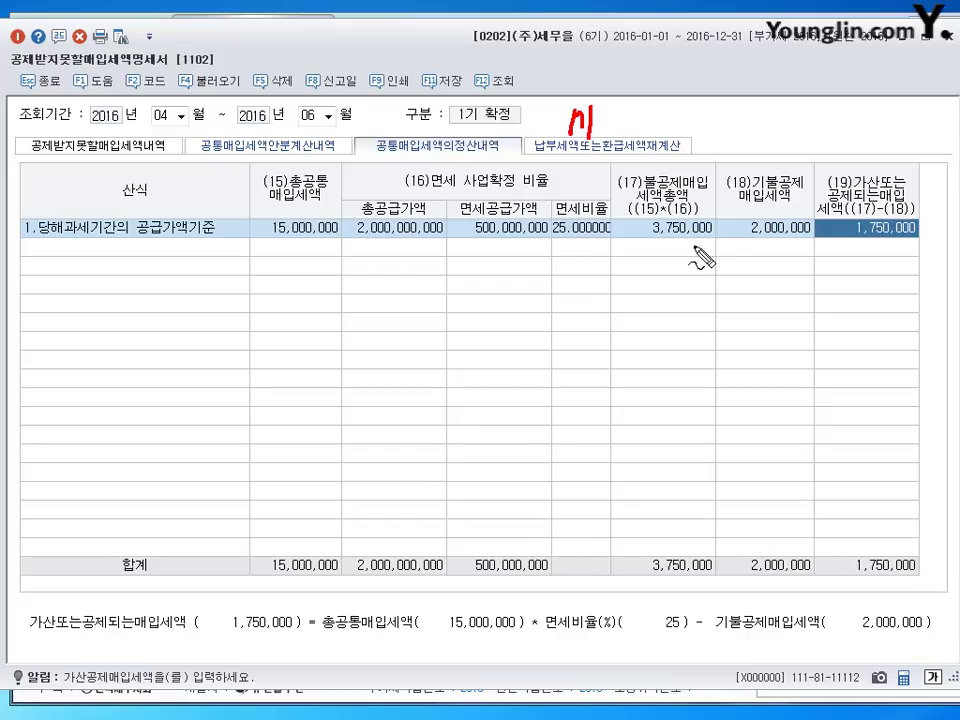
# - Examine how the settlement row derives 가산또는공제되는매입세액 from the total non-deductible input tax and the already disallowed input tax
pyautogui.moveTo(697, 256)
pyautogui.mouseDown()
pyautogui.moveTo(680, 263)
pyautogui.moveTo(634, 242)
pyautogui.moveTo(684, 200)
pyautogui.moveTo(708, 242)
pyautogui.moveTo(698, 260)
pyautogui.moveTo(705, 250)
pyautogui.mouseUp()
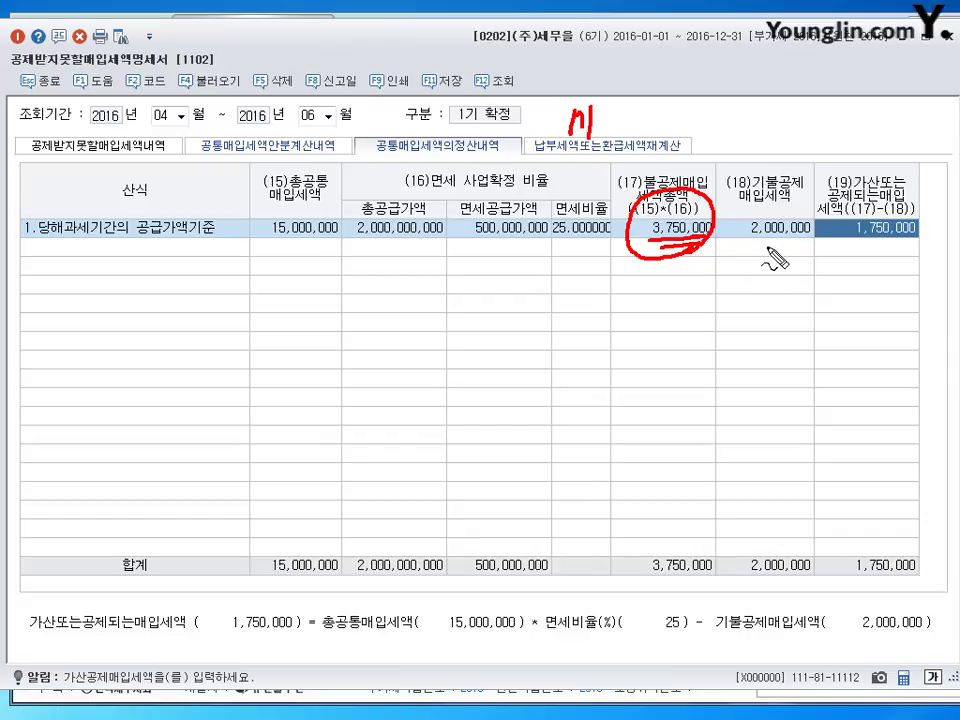
pyautogui.moveTo(768, 198)
pyautogui.mouseDown()
pyautogui.moveTo(762, 244)
pyautogui.moveTo(748, 231)
pyautogui.moveTo(736, 244)
pyautogui.mouseUp()
pyautogui.moveTo(825, 255)
pyautogui.mouseDown()
pyautogui.moveTo(916, 205)
pyautogui.moveTo(866, 258)
pyautogui.mouseUp()
pyautogui.moveTo(900, 200)
pyautogui.mouseDown()
pyautogui.moveTo(862, 270)
pyautogui.moveTo(880, 282)
pyautogui.moveTo(885, 305)
pyautogui.mouseUp()
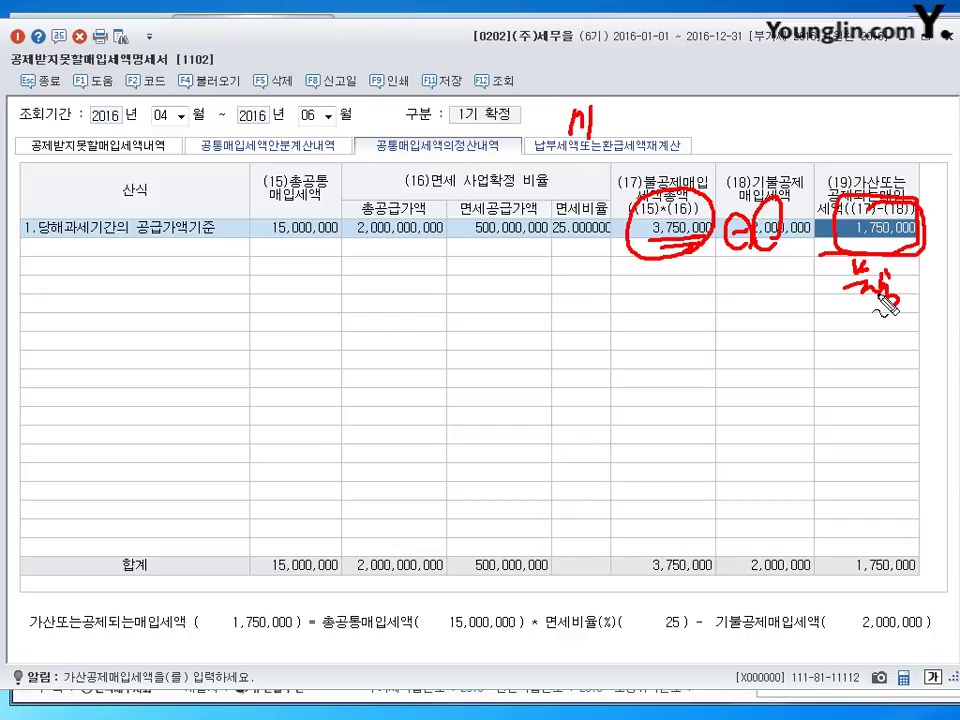
pyautogui.press('Escape')
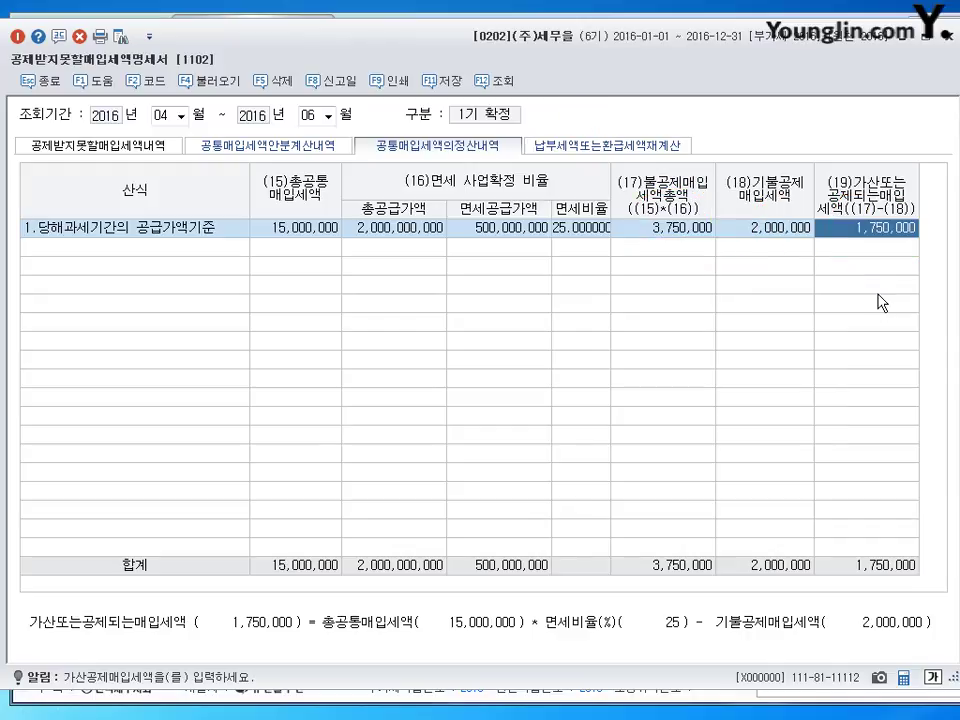
# - Open the 납부세액또는환급세액재계산 section of the statement of non-deductible input tax
pyautogui.click(645, 155)
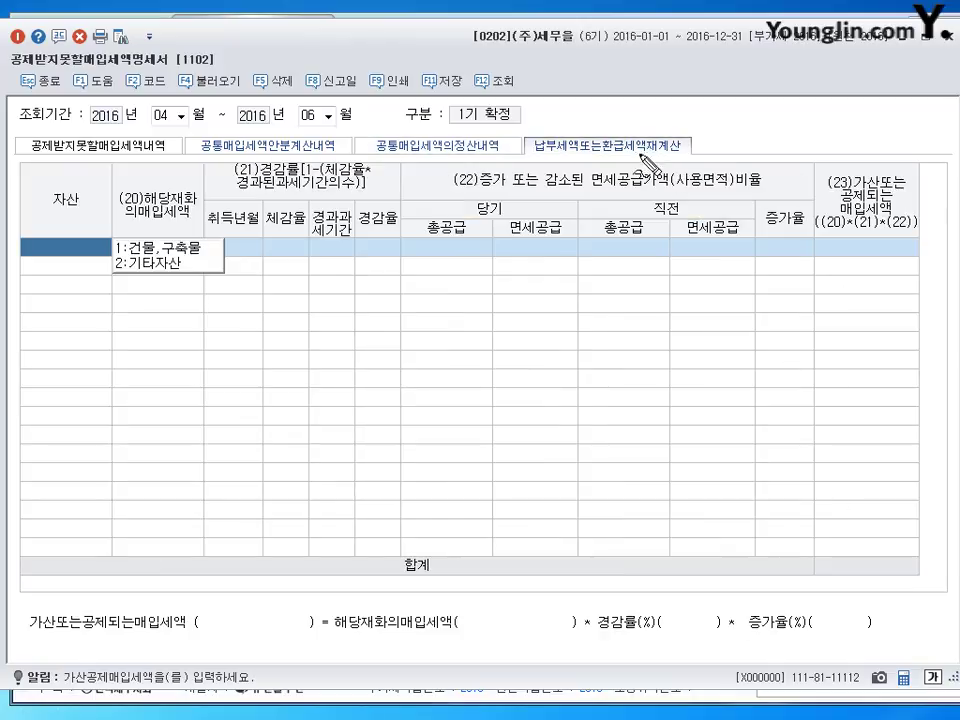
pyautogui.moveTo(630, 158); pyautogui.dragTo(686, 153)
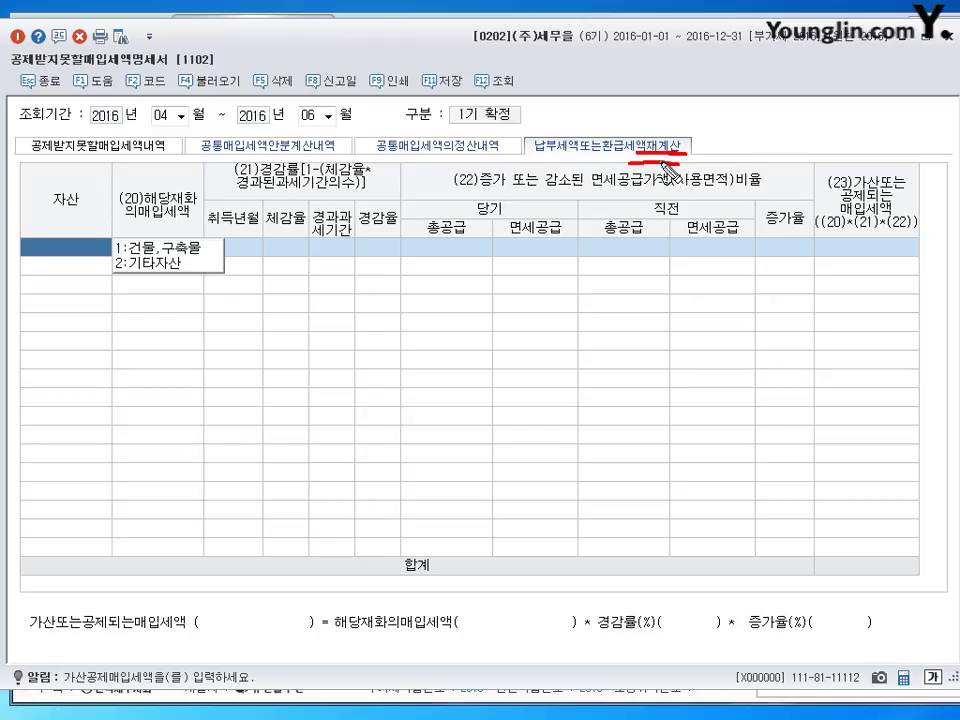
pyautogui.moveTo(656, 160); pyautogui.dragTo(671, 161)
pyautogui.press('Escape')
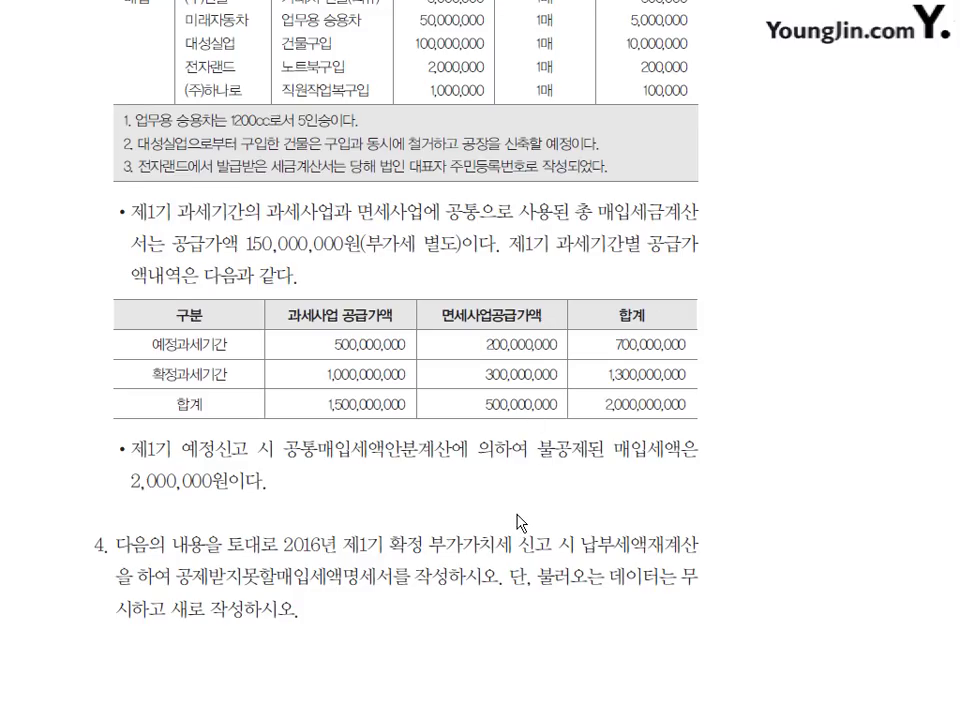
# - Find the textbook's explanation of 납부세액또는환급세액재계산 and check which type of return it applies to
pyautogui.scroll(-3, 534, 536)
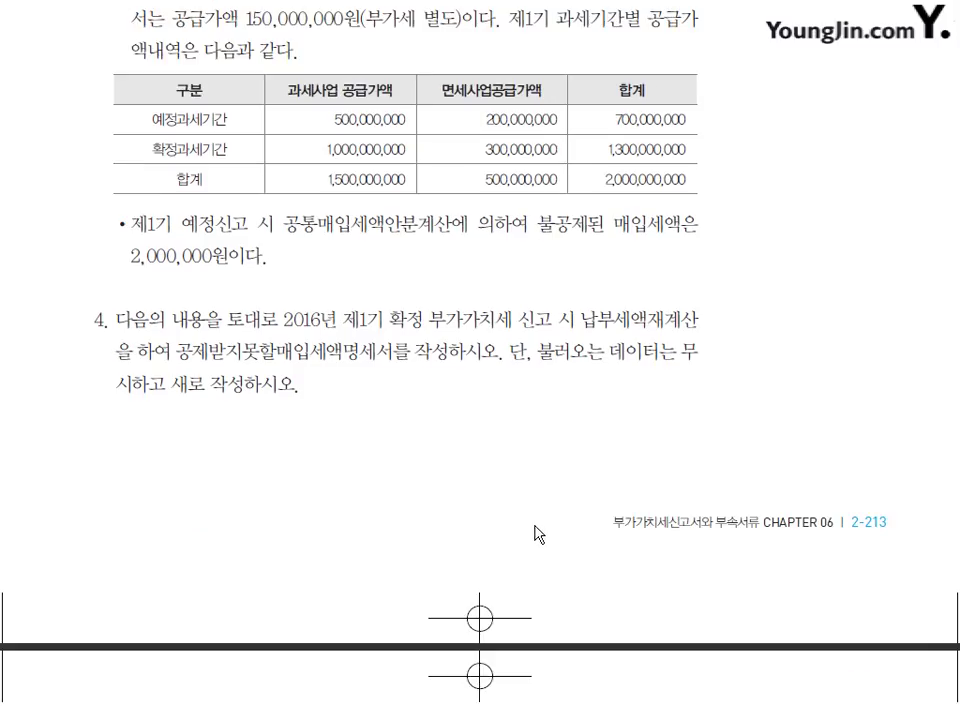
pyautogui.scroll(20, 534, 536)
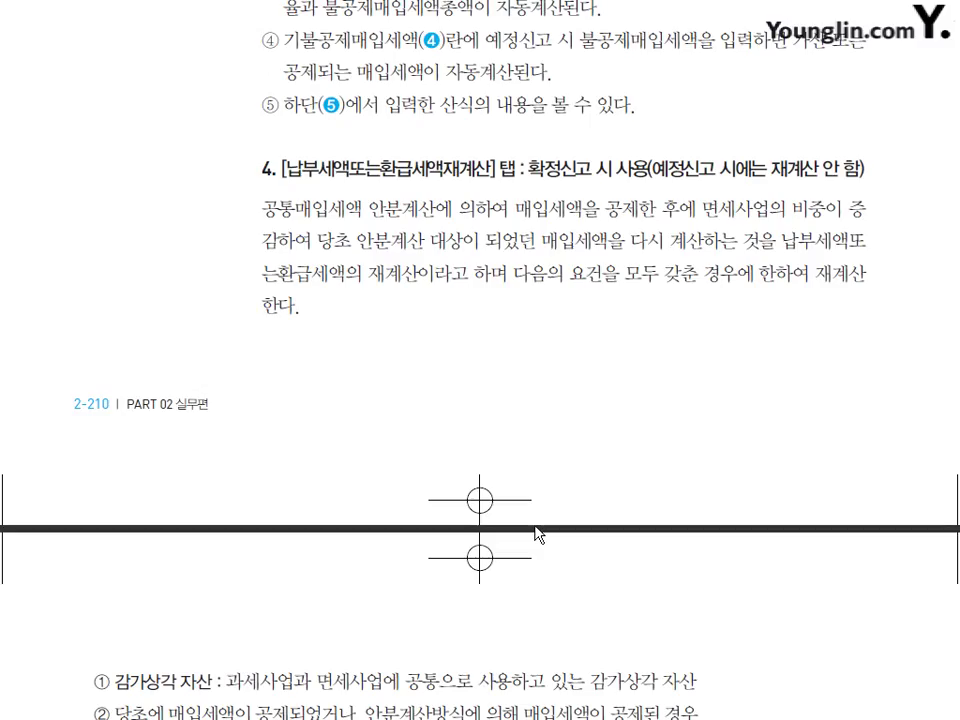
pyautogui.scroll(-1, 537, 534)
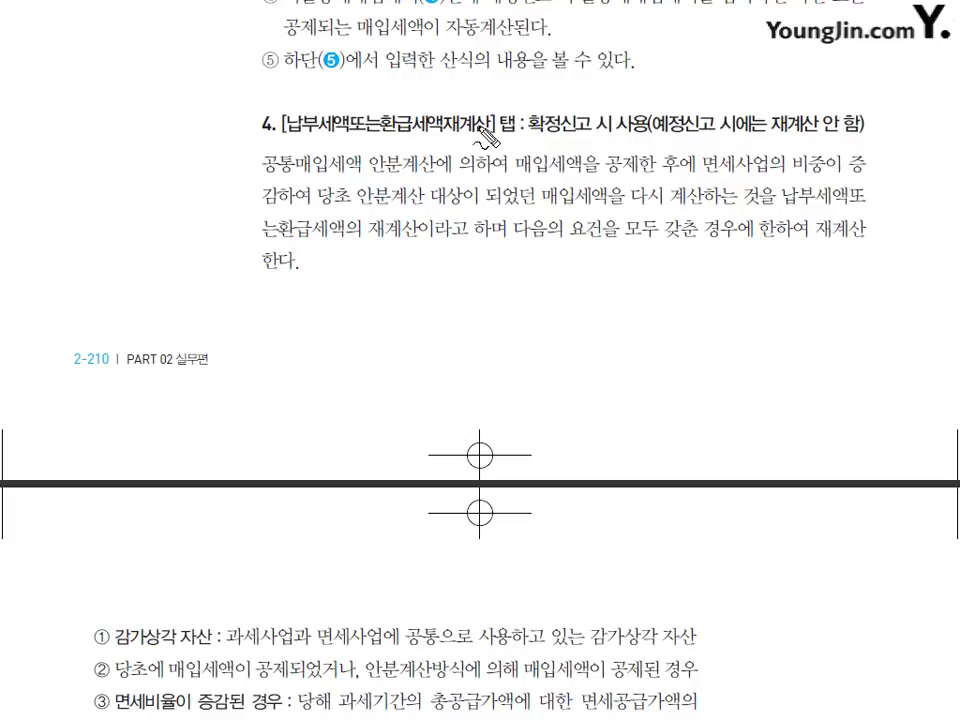
pyautogui.moveTo(437, 131)
pyautogui.mouseDown()
pyautogui.moveTo(615, 107)
pyautogui.moveTo(602, 146)
pyautogui.moveTo(590, 137)
pyautogui.mouseUp()
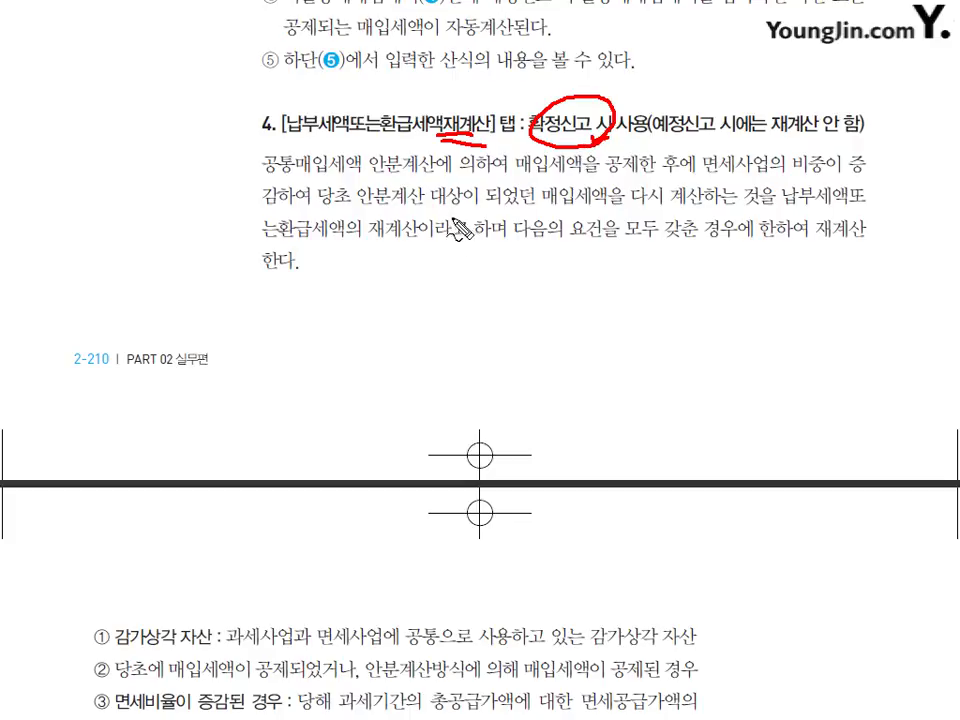
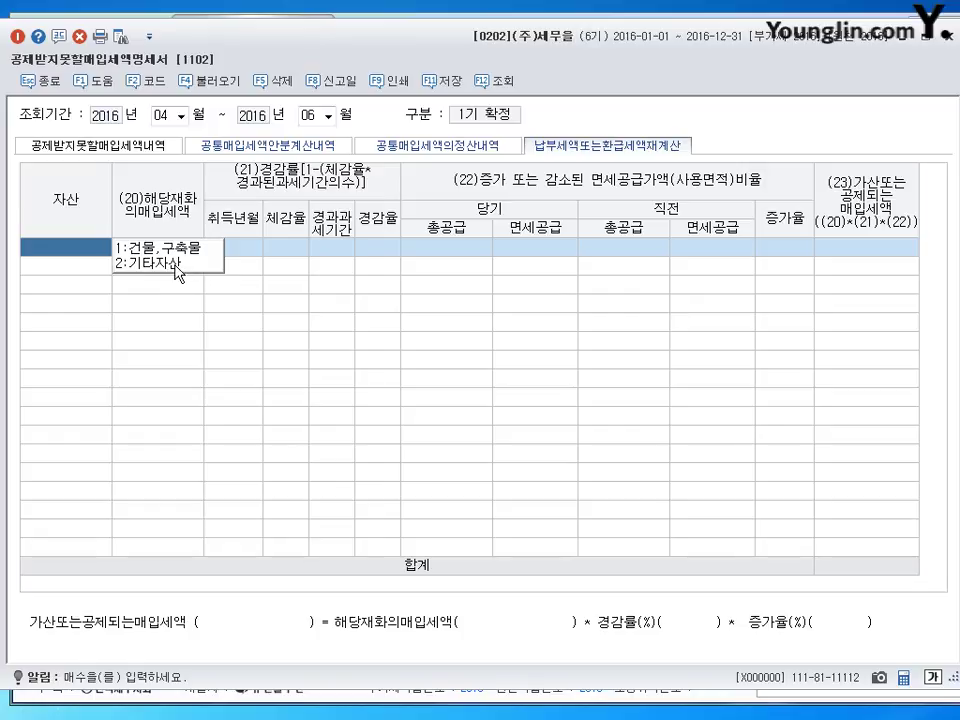
# - Add a 2.기타자산 row without loading voucher data and set its input tax (해당재화의매입세액) to 1,000,000
pyautogui.click(158, 266)
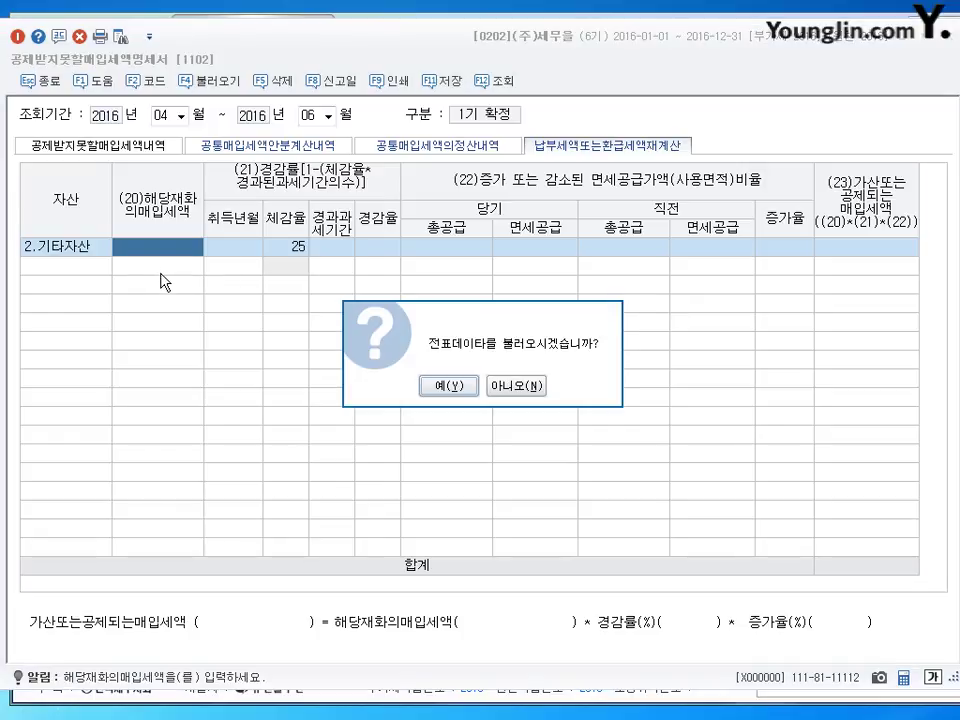
pyautogui.click(528, 387)
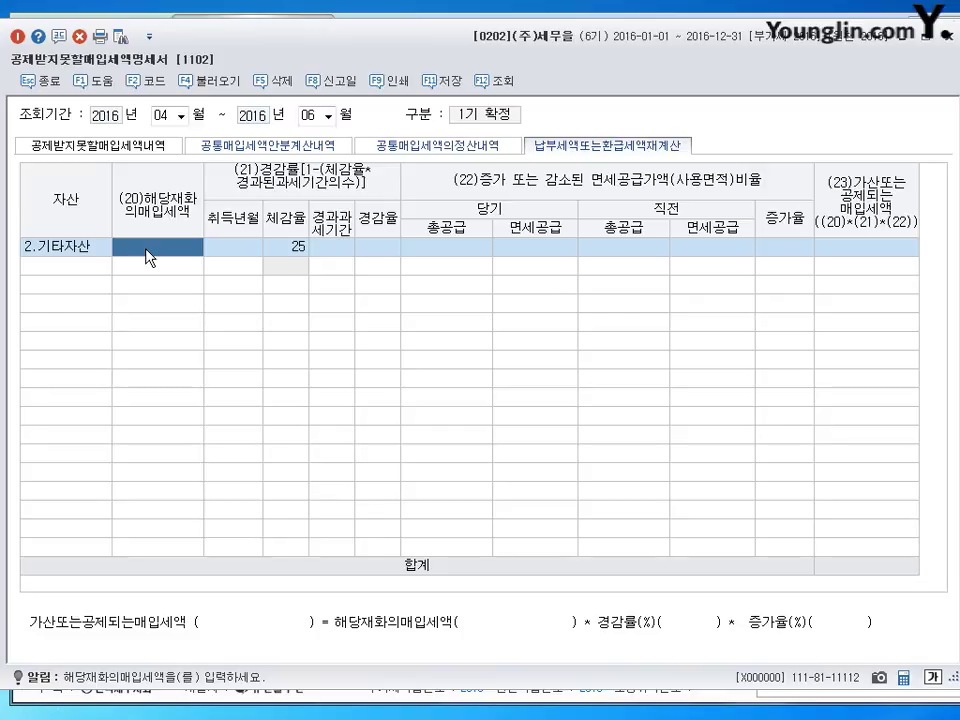
pyautogui.write('1000000')
pyautogui.press('Return')
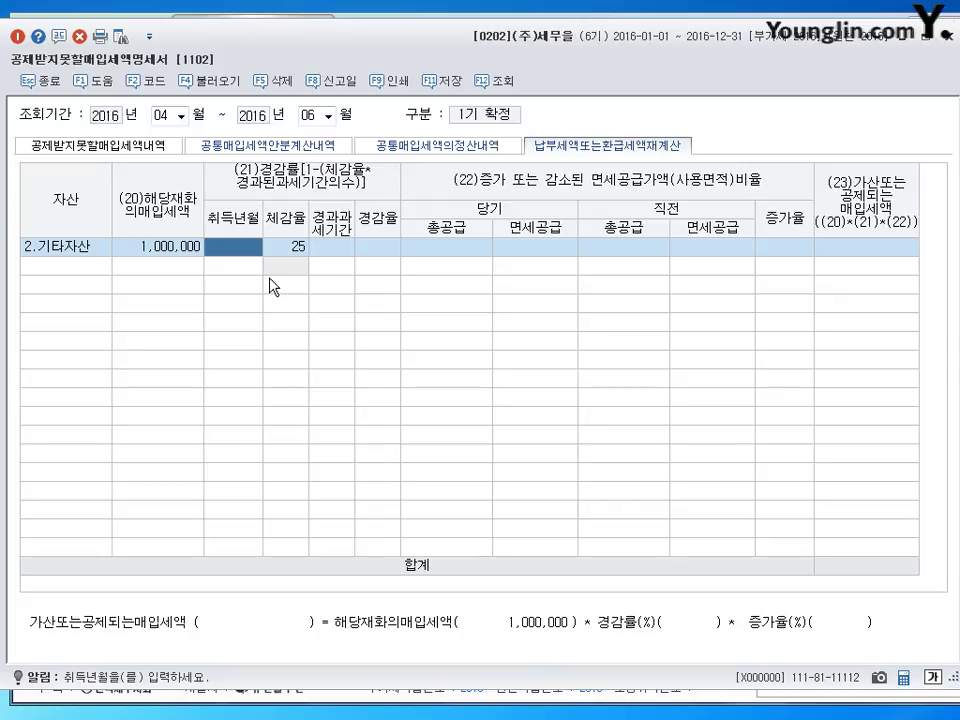
pyautogui.write('2015/')
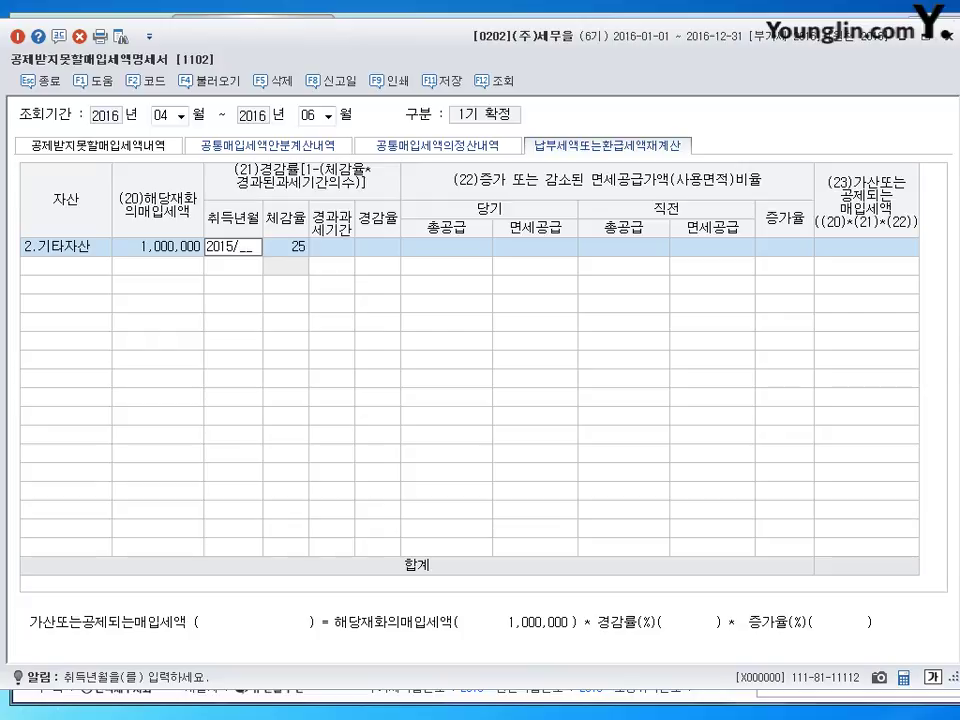
pyautogui.press('Return')
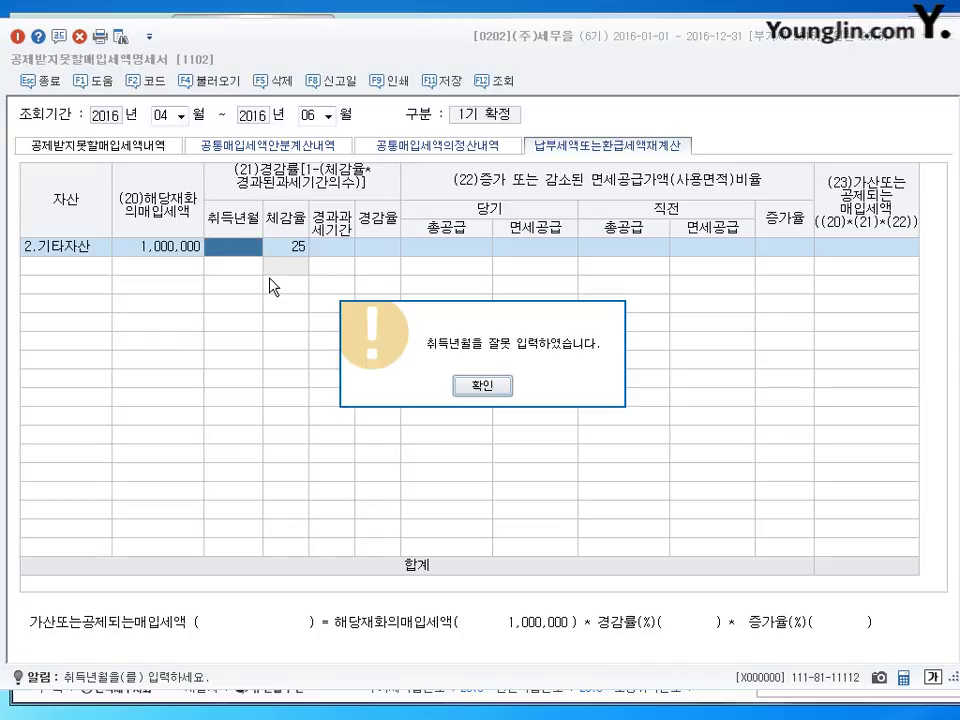
pyautogui.click(478, 385)
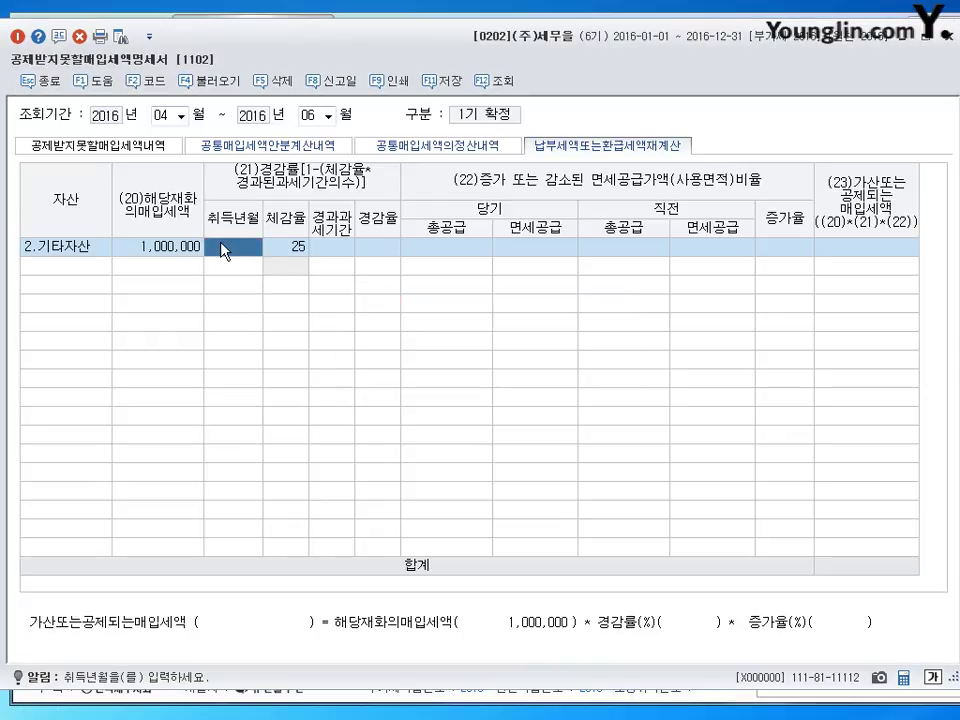
# - Set the 기타자산 row's acquisition month (취득년월) to 2015/07 and accept the calculated number of elapsed tax periods
pyautogui.write('201507')
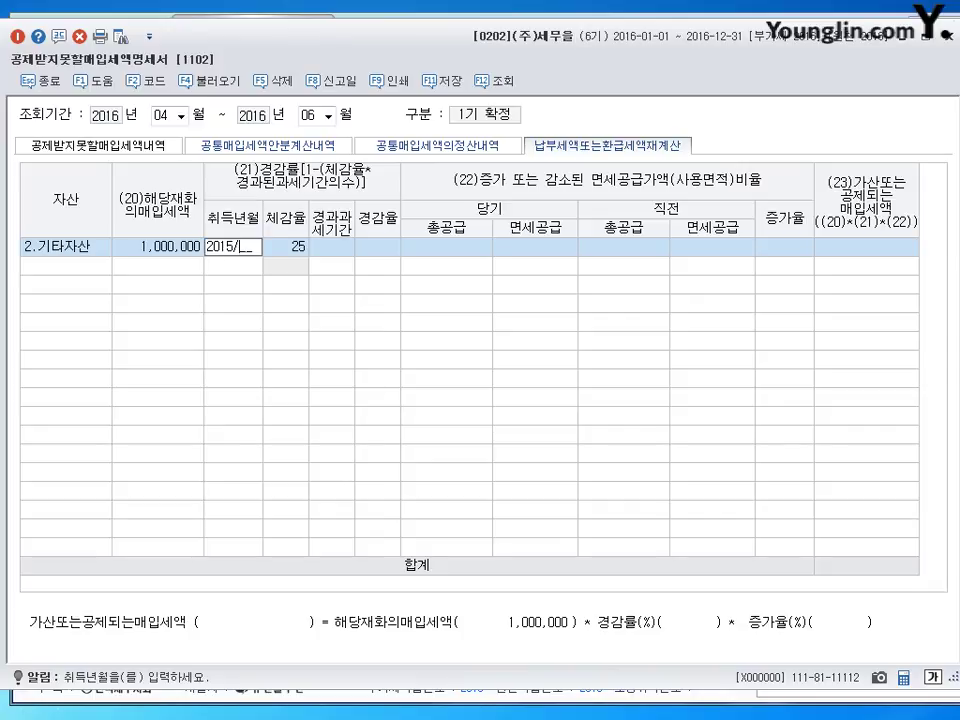
pyautogui.press('Return')
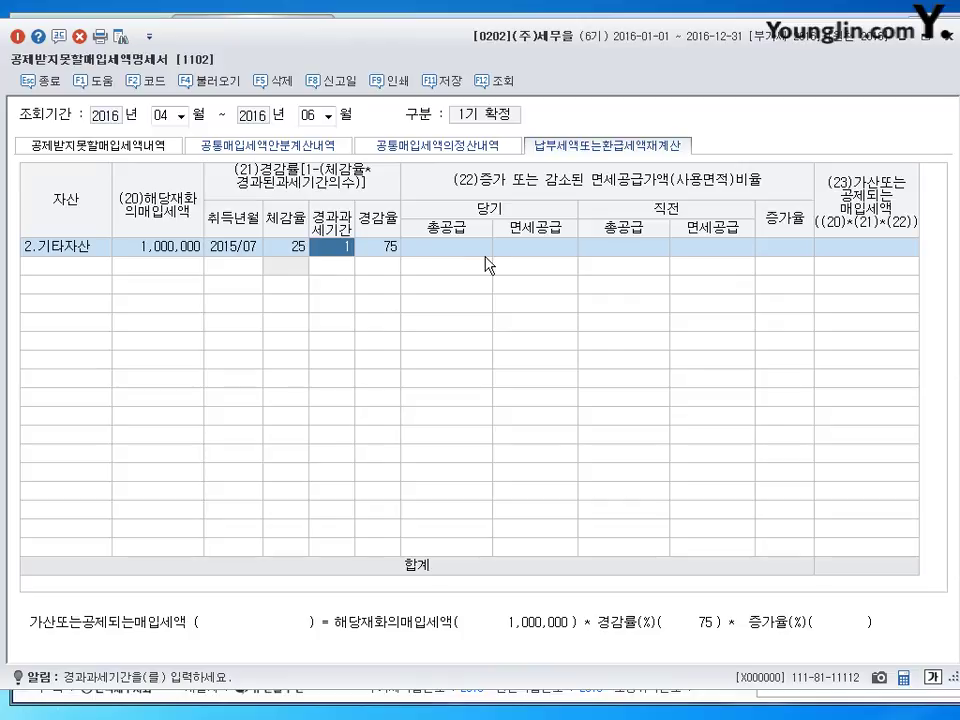
pyautogui.press('Return')
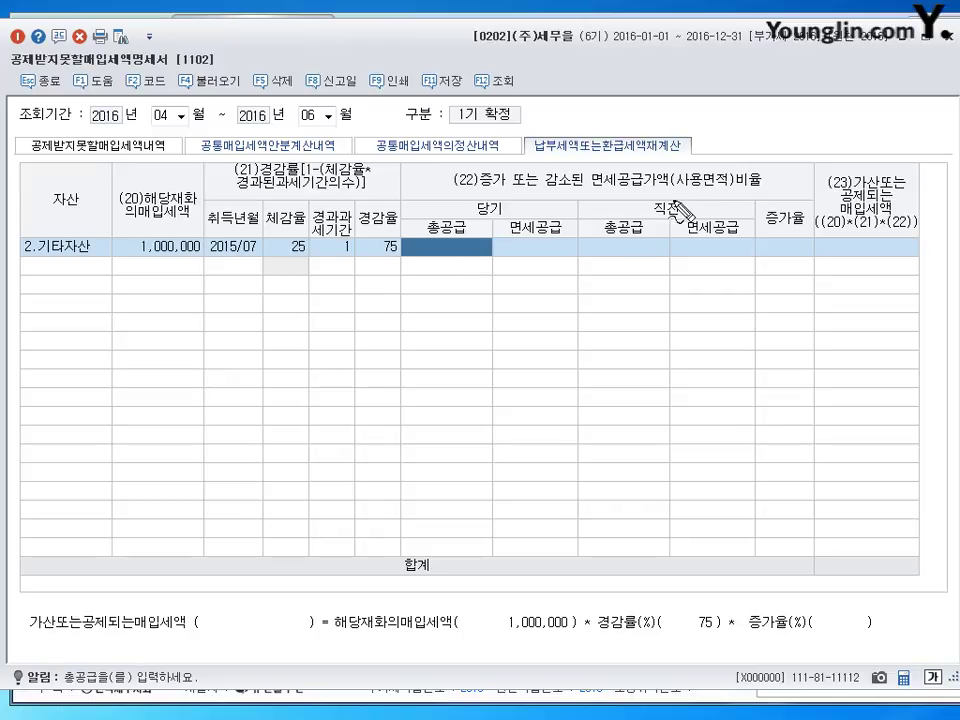
# - Examine the current-period (당기) and previous-period (직전) columns used to compare the exempt supply ratios
pyautogui.moveTo(602, 186)
pyautogui.mouseDown()
pyautogui.moveTo(696, 186)
pyautogui.moveTo(626, 224)
pyautogui.mouseUp()
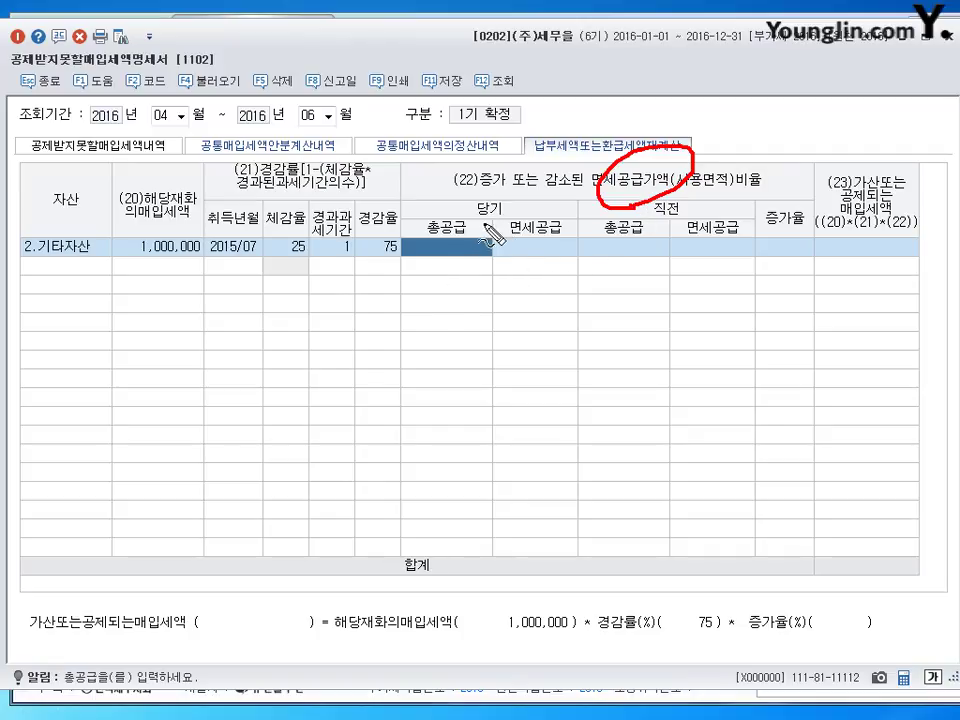
pyautogui.moveTo(476, 222)
pyautogui.mouseDown()
pyautogui.moveTo(515, 182)
pyautogui.moveTo(478, 224)
pyautogui.mouseUp()
pyautogui.moveTo(634, 224)
pyautogui.mouseDown()
pyautogui.moveTo(688, 214)
pyautogui.moveTo(632, 222)
pyautogui.mouseUp()
pyautogui.moveTo(528, 218); pyautogui.dragTo(590, 232)
pyautogui.moveTo(590, 276)
pyautogui.mouseDown()
pyautogui.moveTo(598, 294)
pyautogui.moveTo(606, 285)
pyautogui.moveTo(615, 332)
pyautogui.moveTo(630, 336)
pyautogui.mouseUp()
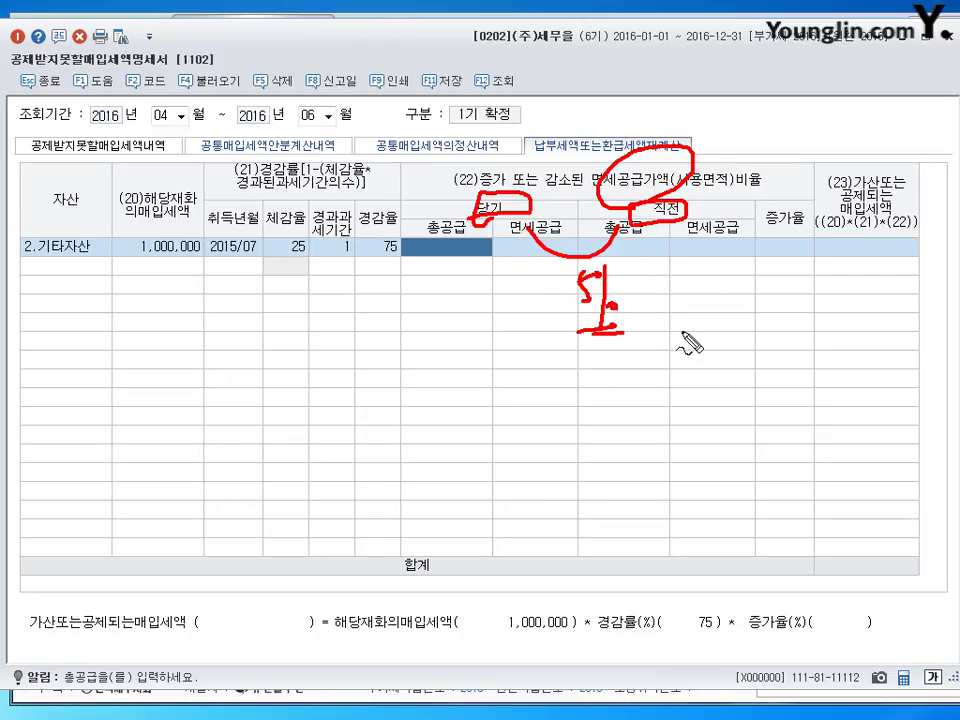
pyautogui.press('Escape')
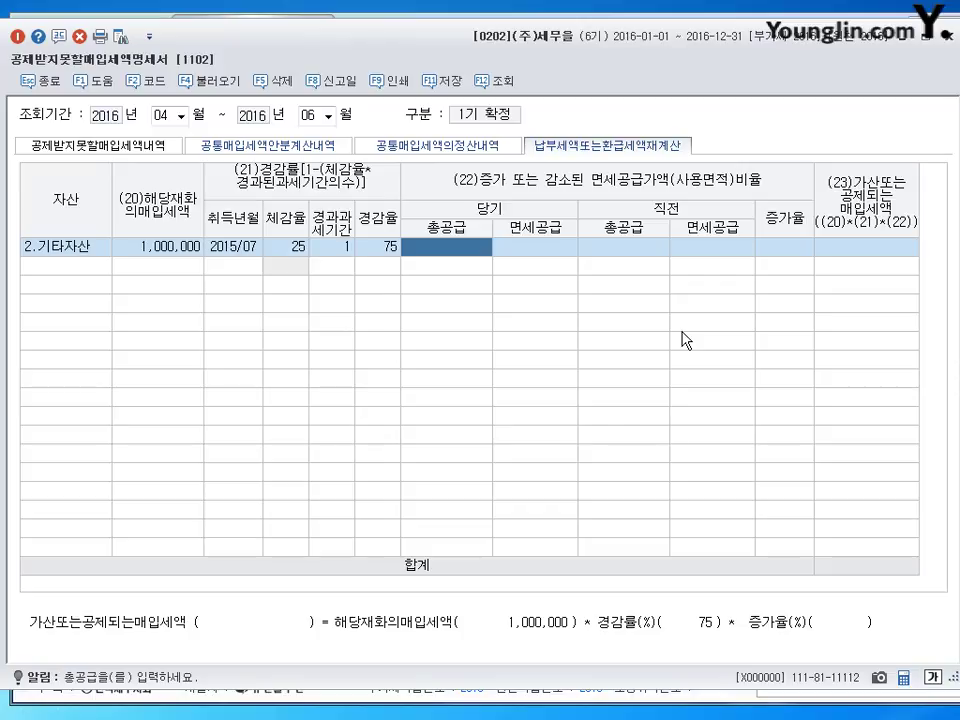
# - Set the current period's total supply (총공급) to 200,000,000 and exempt supply (면세공급) to 120,000,000
pyautogui.write('200000000')
pyautogui.press('Return')
pyautogui.write('1')
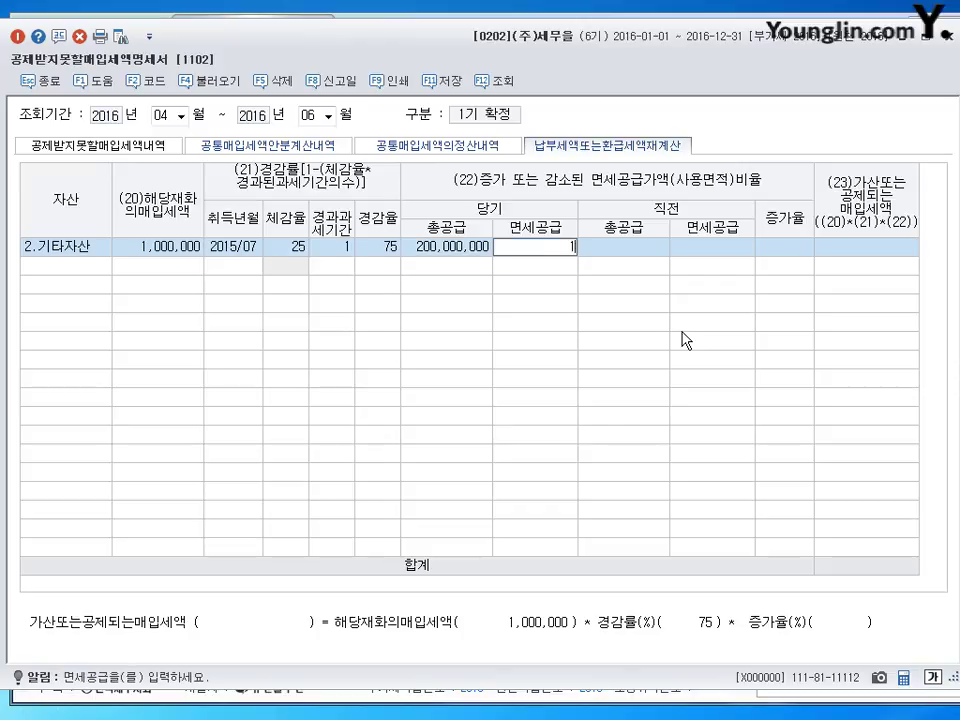
pyautogui.write('20,000,000')
pyautogui.press('Return')
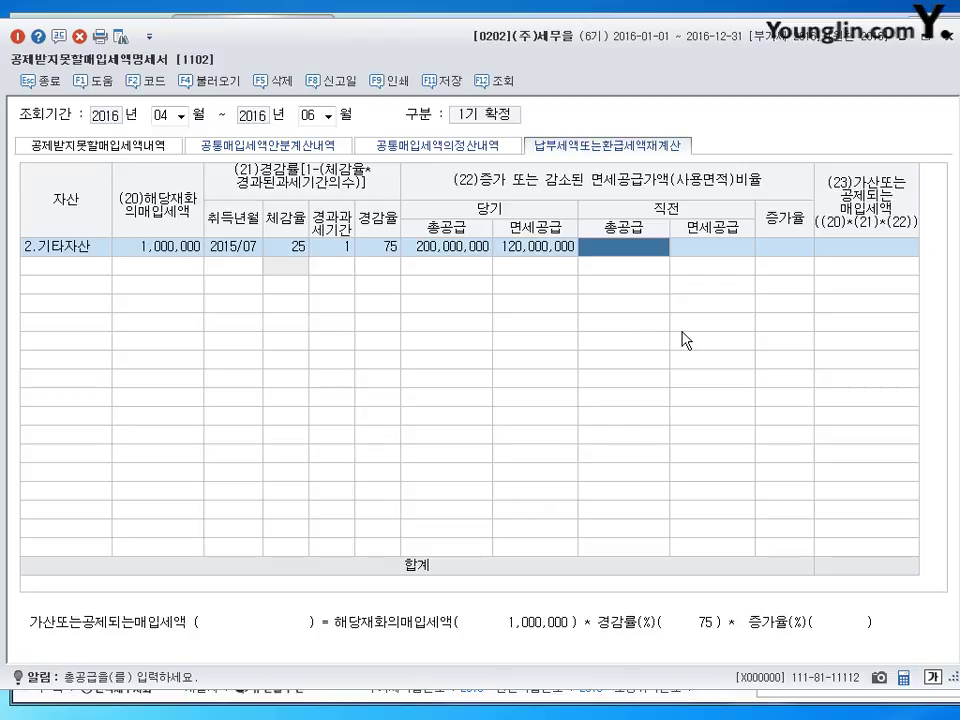
# - Set the previous period's total supply to 200,000,000 and exempt supply to 100,000,000, and widen the 증가율 column
pyautogui.write('200000000')
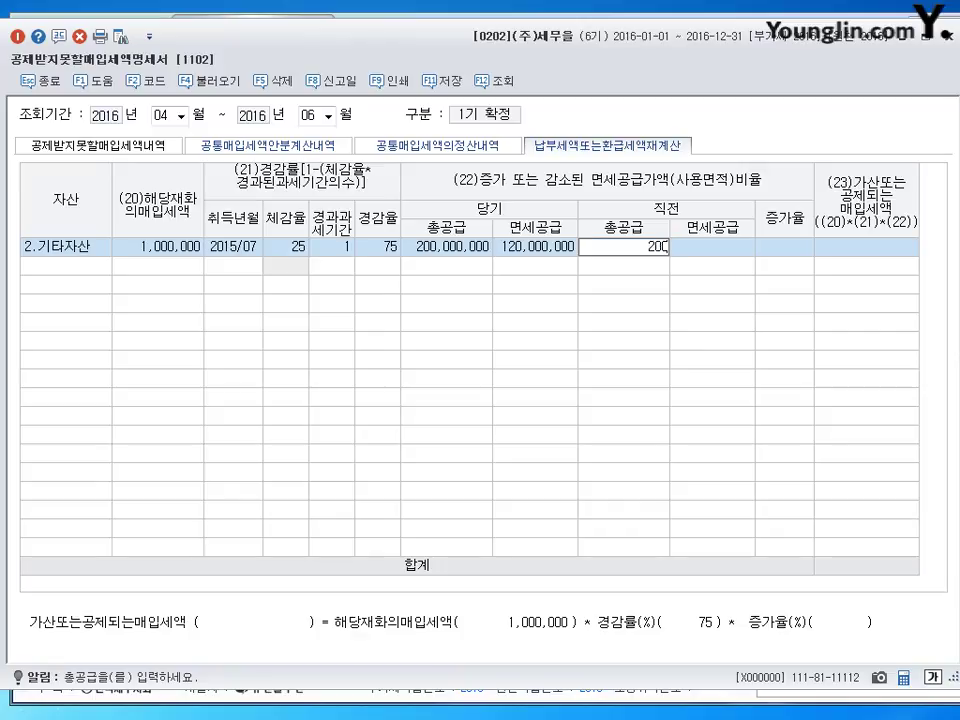
pyautogui.press('Return')
pyautogui.write('100000000')
pyautogui.press('Return')
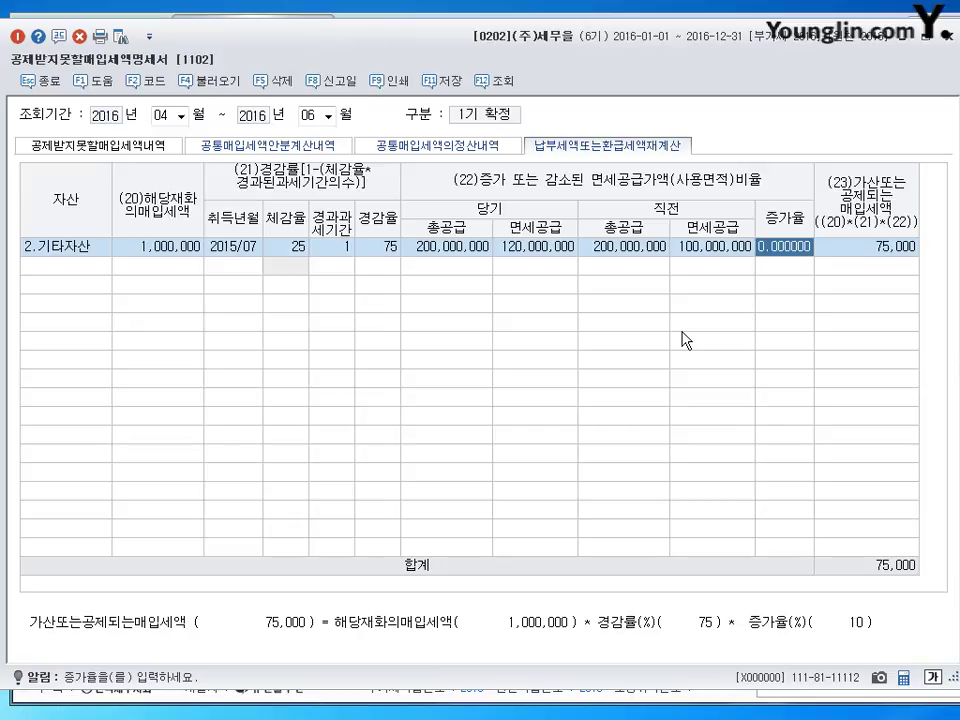
pyautogui.moveTo(814, 182); pyautogui.dragTo(835, 182)
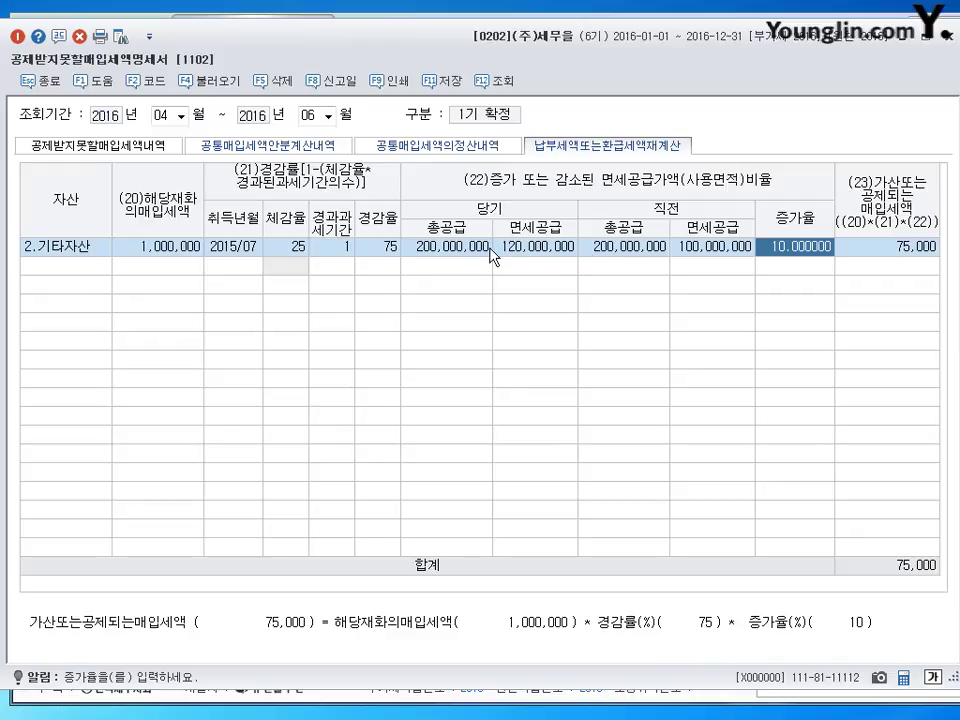
# - Compare the exempt ratios of the previous and current periods with the 증가율 and the resulting additional input tax
pyautogui.moveTo(488, 206)
pyautogui.mouseDown()
pyautogui.moveTo(491, 272)
pyautogui.moveTo(470, 292)
pyautogui.moveTo(476, 282)
pyautogui.moveTo(503, 299)
pyautogui.mouseUp()
pyautogui.moveTo(658, 204)
pyautogui.mouseDown()
pyautogui.moveTo(657, 258)
pyautogui.moveTo(636, 308)
pyautogui.moveTo(660, 312)
pyautogui.moveTo(645, 306)
pyautogui.mouseUp()
pyautogui.moveTo(788, 226)
pyautogui.mouseDown()
pyautogui.moveTo(760, 250)
pyautogui.moveTo(782, 262)
pyautogui.mouseUp()
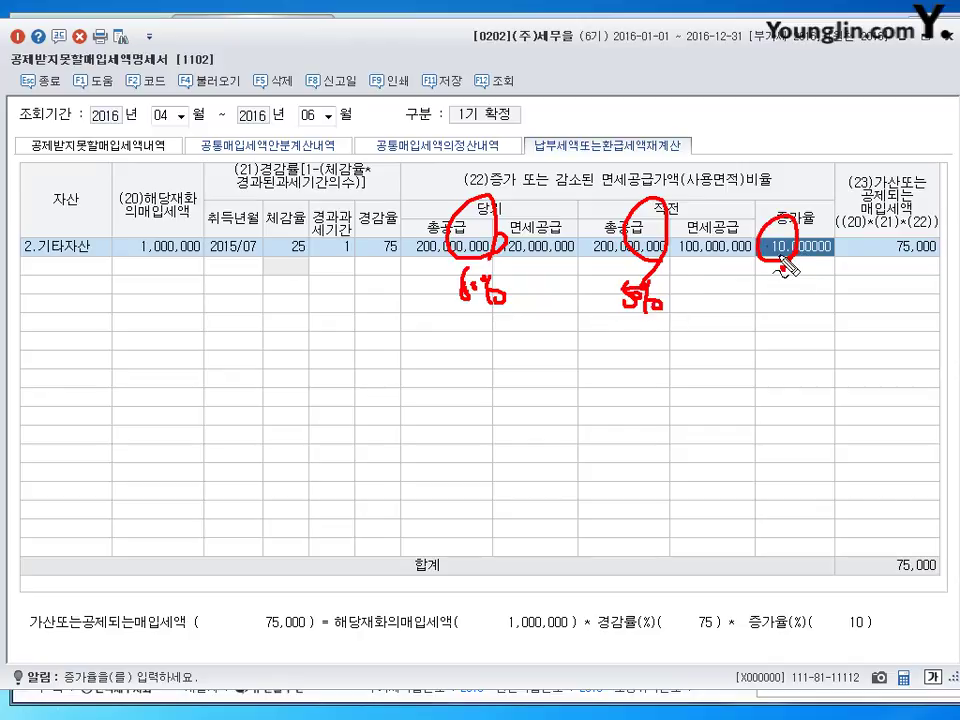
pyautogui.moveTo(553, 293)
pyautogui.mouseDown()
pyautogui.moveTo(591, 294)
pyautogui.moveTo(573, 317)
pyautogui.mouseUp()
pyautogui.moveTo(925, 215)
pyautogui.mouseDown()
pyautogui.moveTo(880, 245)
pyautogui.moveTo(940, 245)
pyautogui.moveTo(888, 290)
pyautogui.mouseUp()
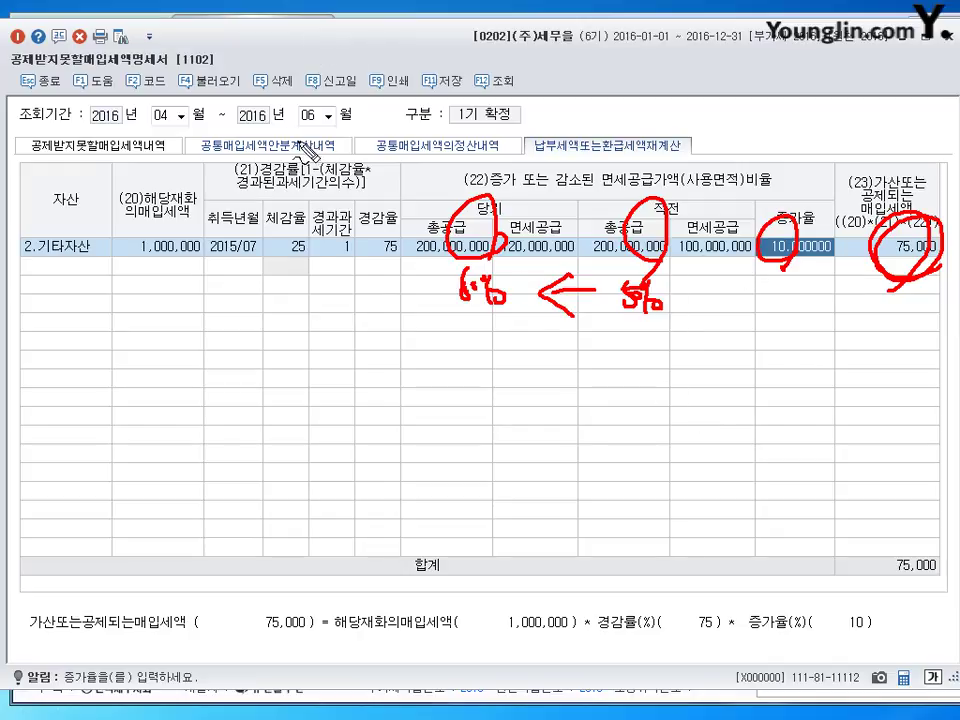
# - Review the order of the apportionment, settlement and recalculation sections, and the 5% condition for the recalculation
pyautogui.moveTo(300, 110); pyautogui.dragTo(302, 148)
pyautogui.moveTo(388, 134); pyautogui.dragTo(420, 141)
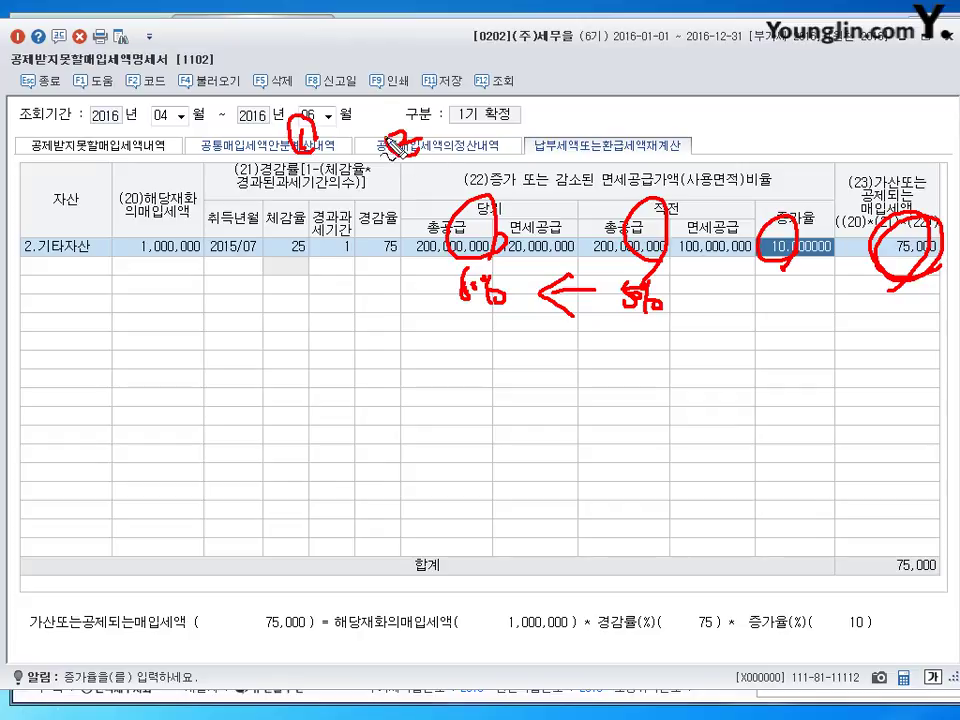
pyautogui.moveTo(590, 140)
pyautogui.mouseDown()
pyautogui.moveTo(606, 158)
pyautogui.moveTo(672, 156)
pyautogui.moveTo(700, 140)
pyautogui.moveTo(736, 148)
pyautogui.moveTo(738, 185)
pyautogui.mouseUp()
pyautogui.moveTo(745, 212); pyautogui.dragTo(757, 203)
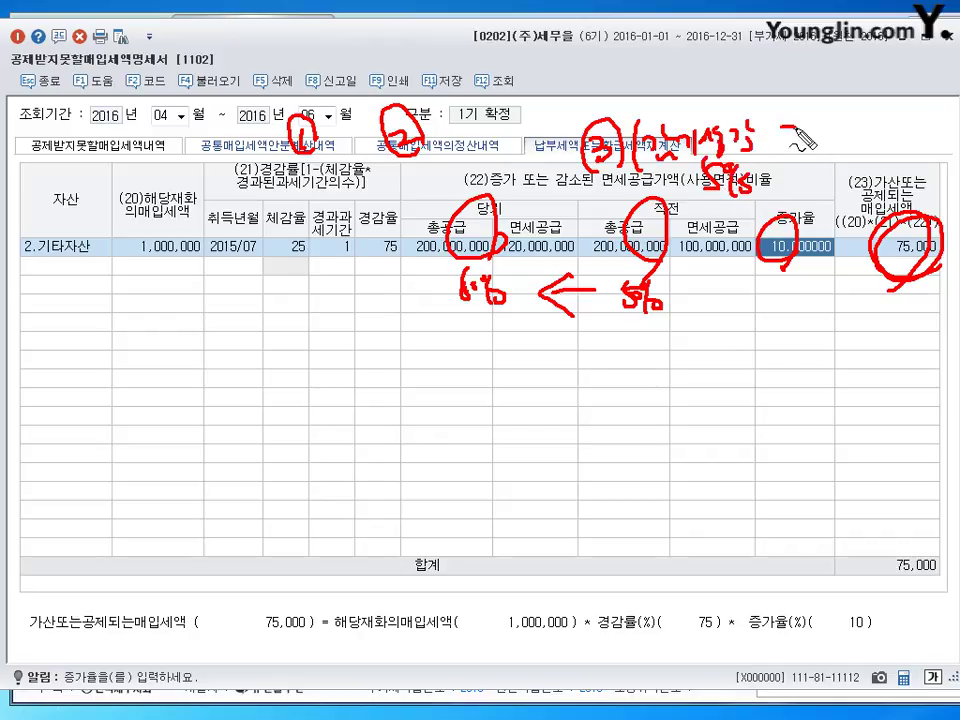
pyautogui.moveTo(783, 124); pyautogui.dragTo(797, 134)
pyautogui.moveTo(774, 178); pyautogui.dragTo(790, 172)
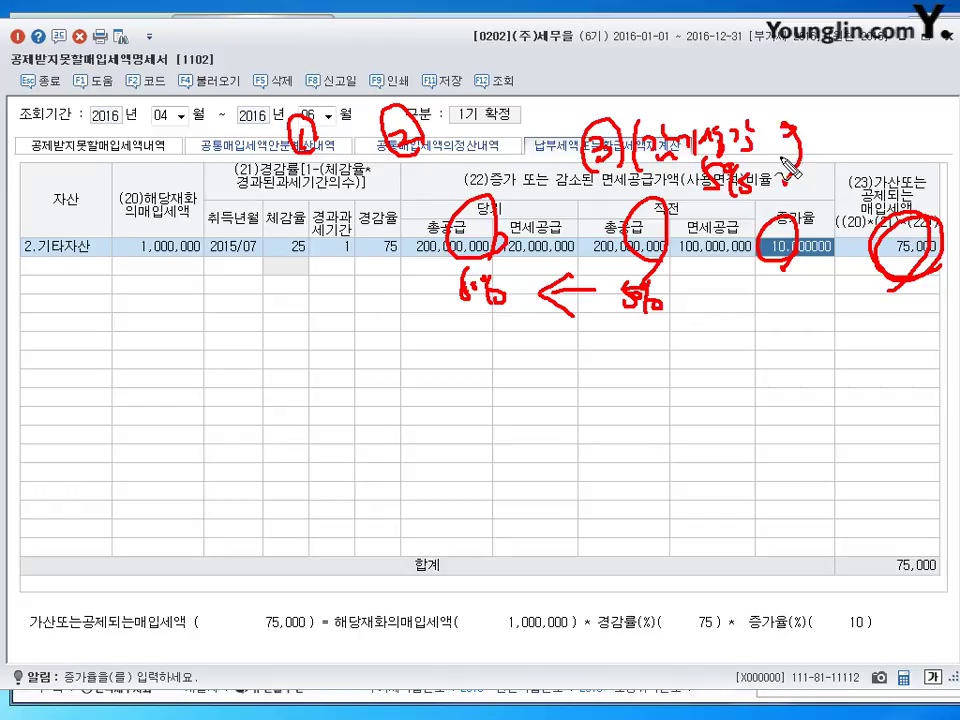
pyautogui.press('Escape')
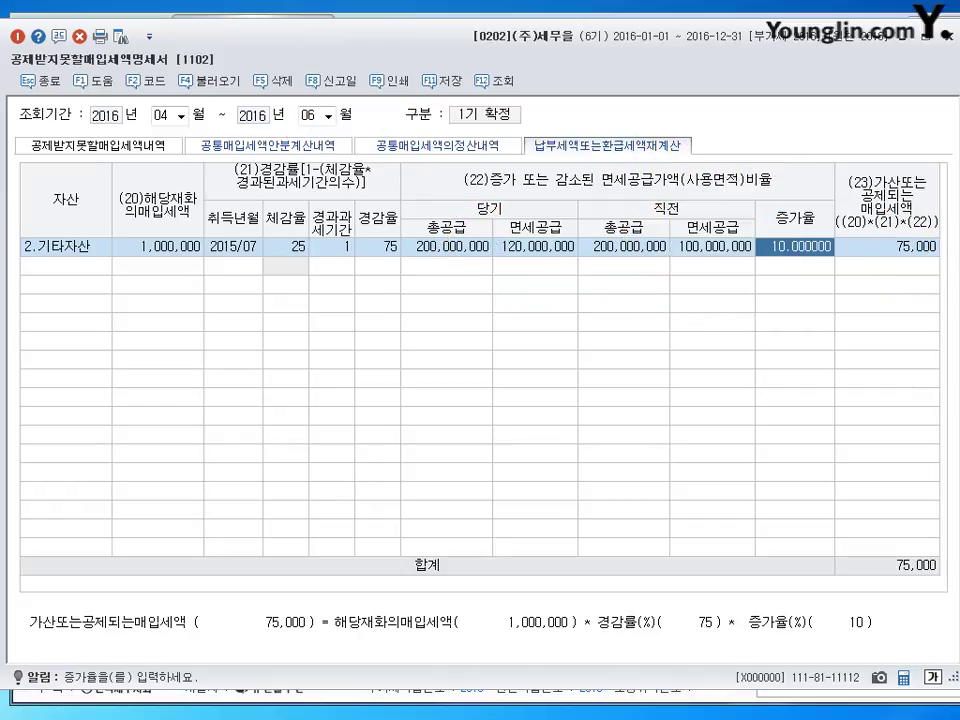
# - Add a 건물,구축물 row without loading voucher data, with input tax of 10,000,000 and acquisition month 2015/08
pyautogui.click(50, 270)
pyautogui.click(158, 267)
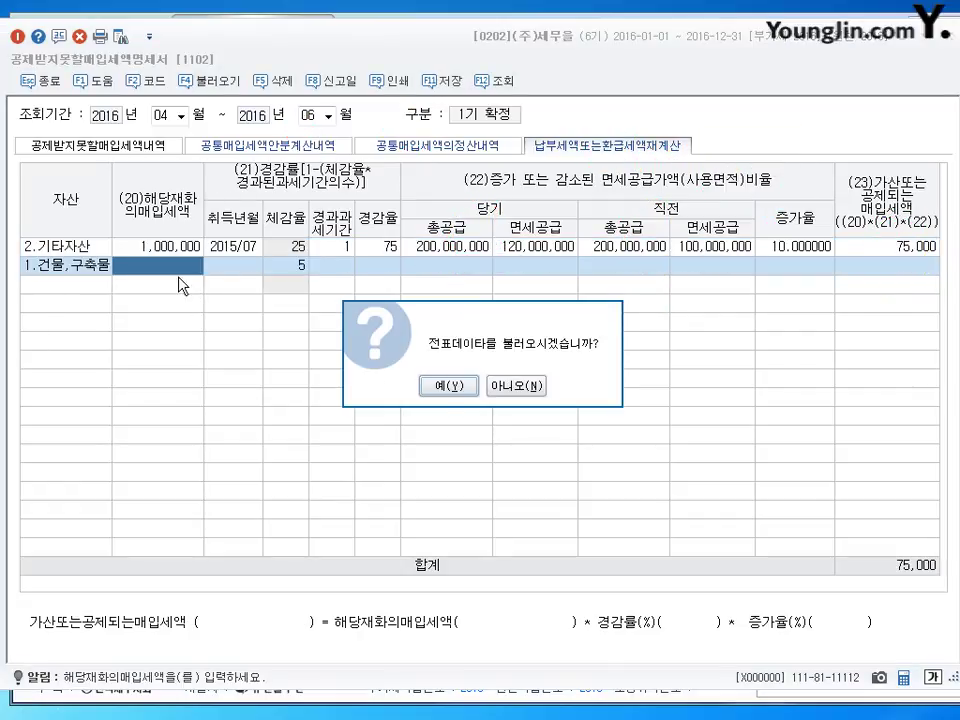
pyautogui.click(514, 386)
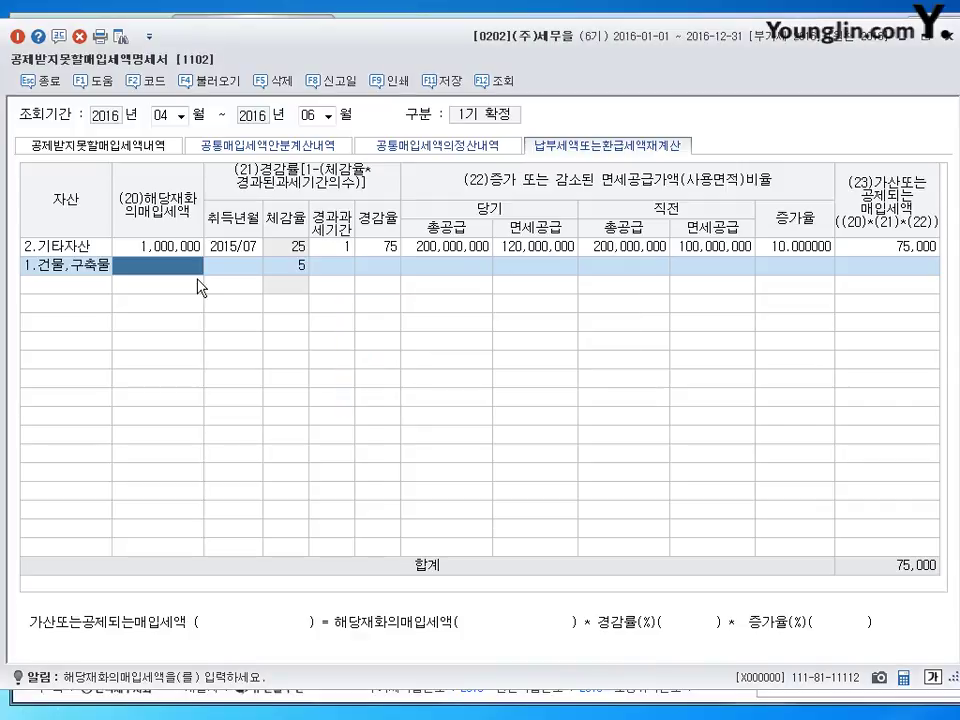
pyautogui.write('10000000')
pyautogui.press('Return')
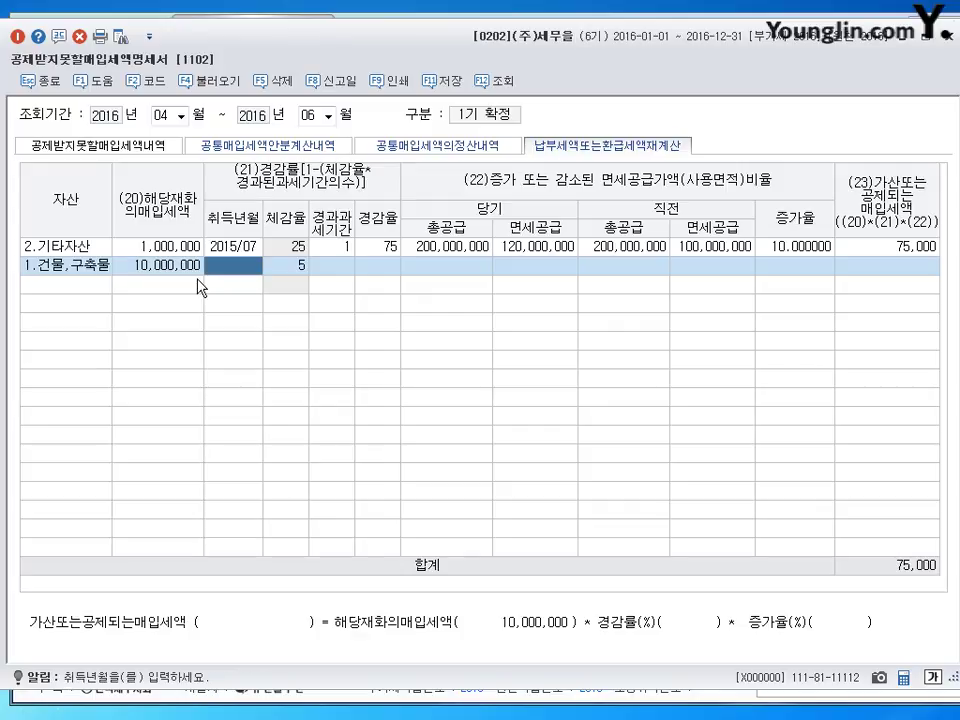
pyautogui.write('201508')
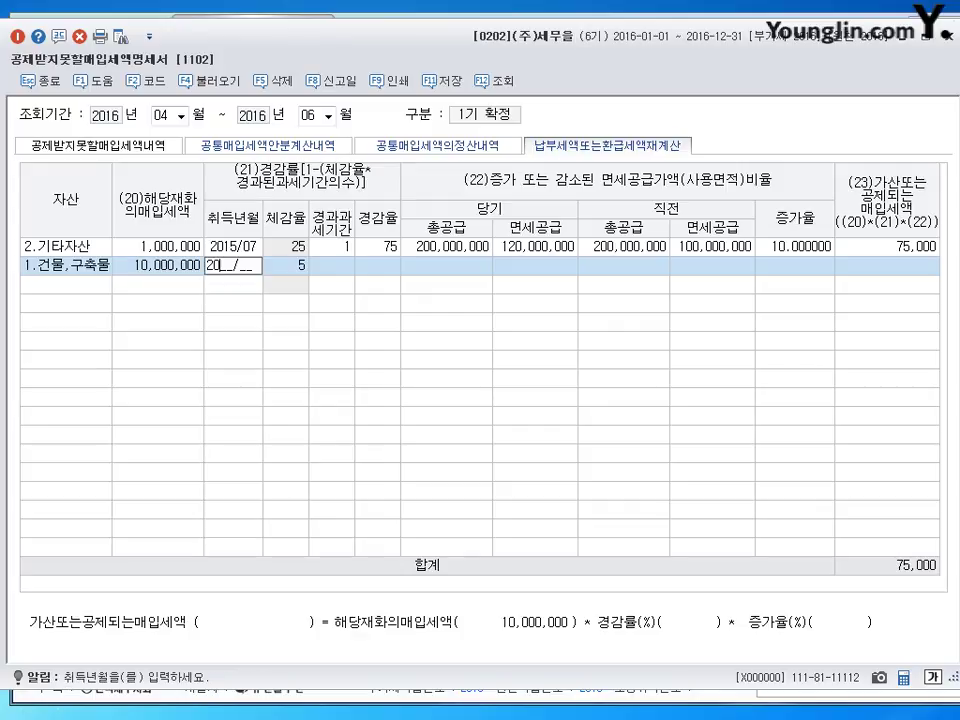
pyautogui.press('Return')
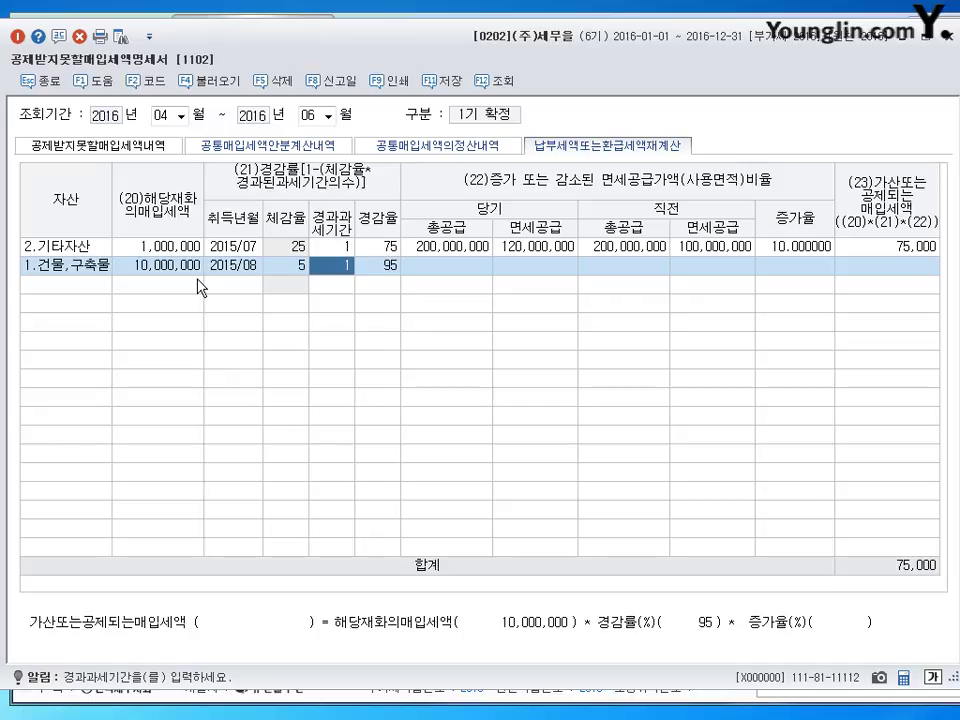
pyautogui.press('Return')
pyautogui.press('Return')
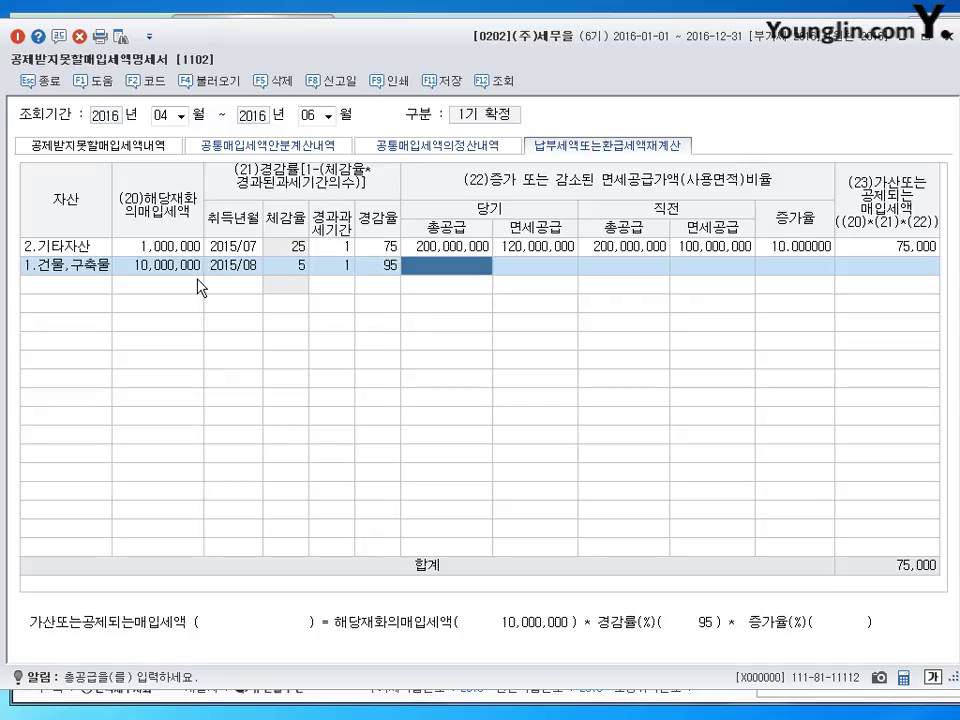
# - Set the building row's current total and exempt supply to 200,000,000 and 120,000,000, and the previous period's to 200,000,000 and 100,000,000
pyautogui.write('200000000')
pyautogui.press('Return')
pyautogui.write('120')
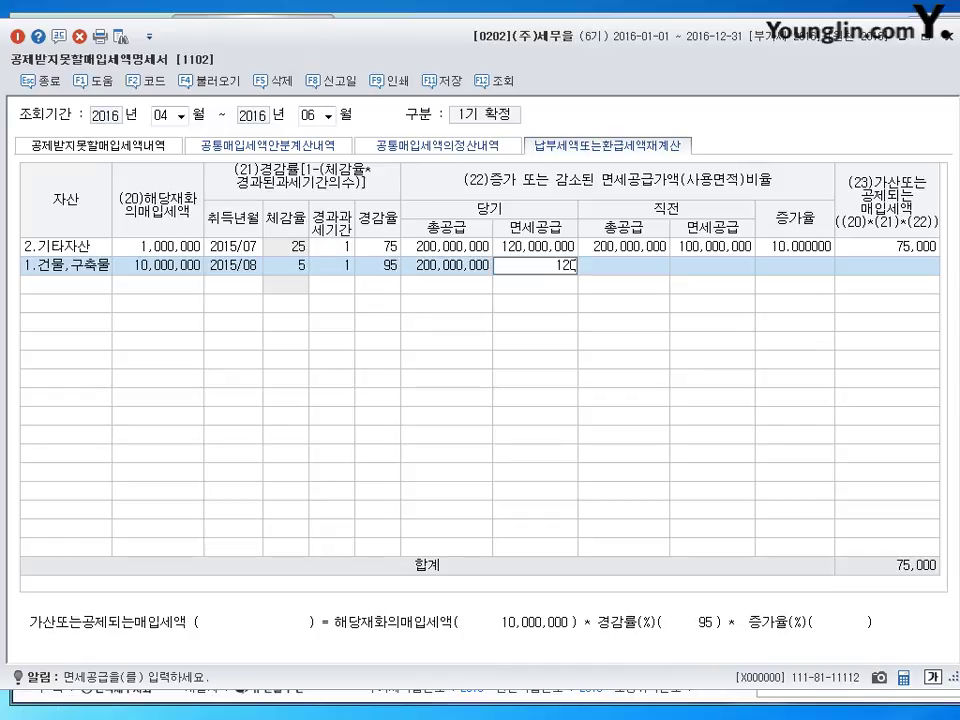
pyautogui.write(',000,000')
pyautogui.press('Return')
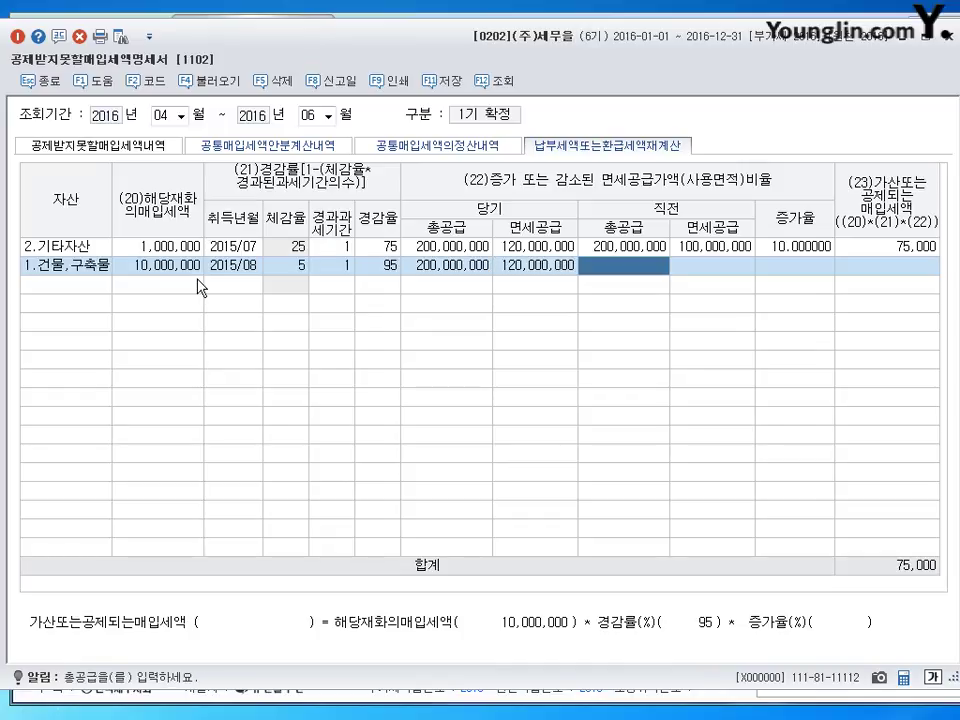
pyautogui.write('200,000,000')
pyautogui.press('Return')
pyautogui.write('100000000')
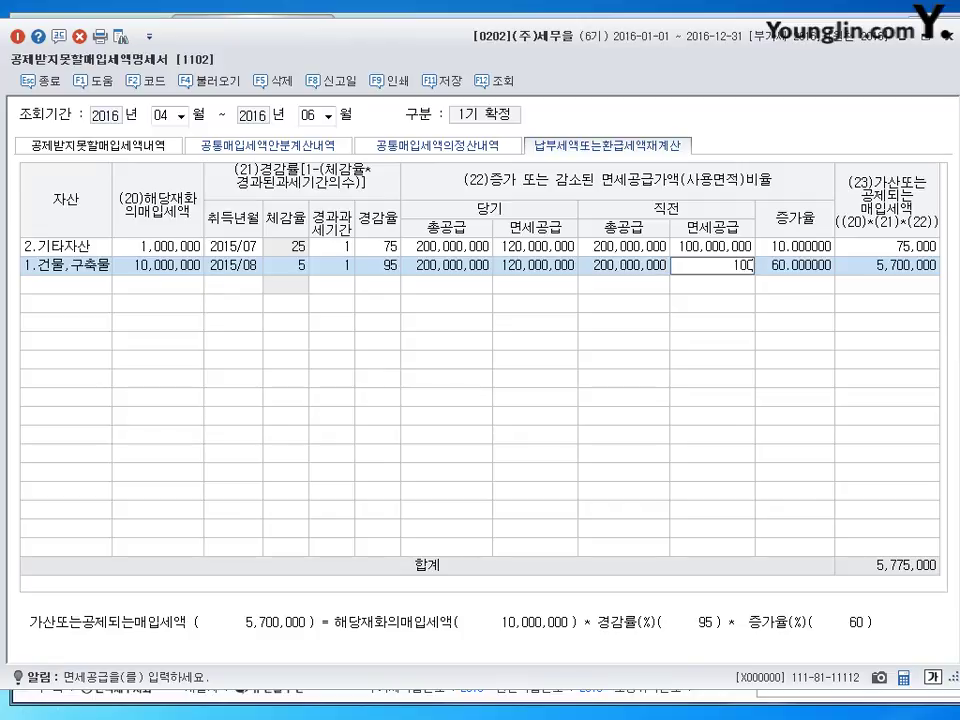
pyautogui.press('Return')
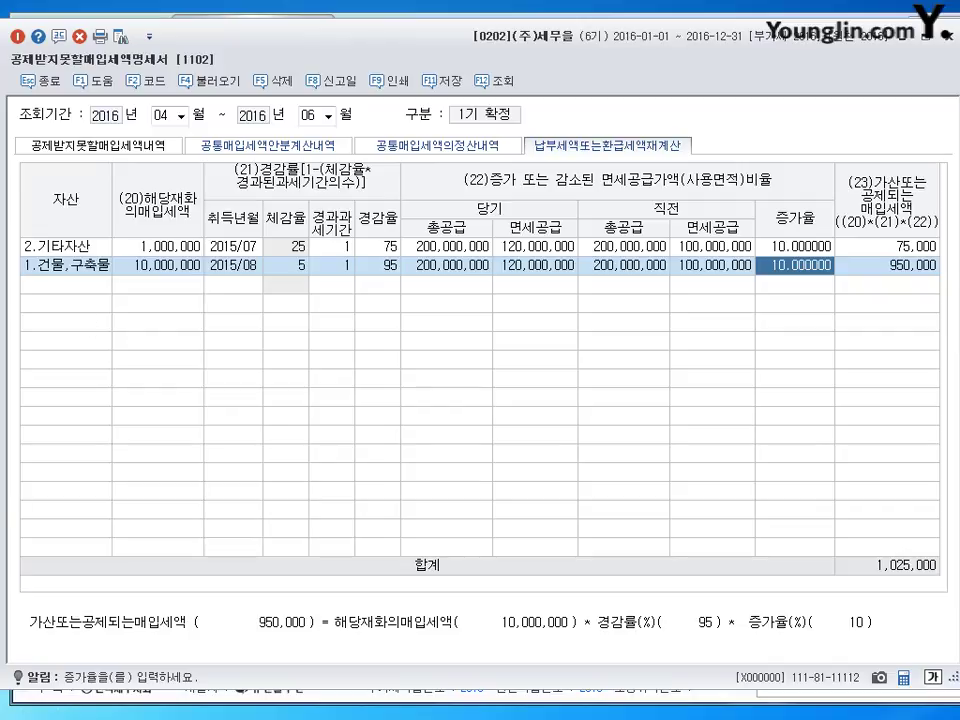
# - Switch to the exercise document and examine the taxable and exempt supply amounts of both periods and problem 5's asset and exempt-ratio tables
pyautogui.hotkey('alt', 'Tab')
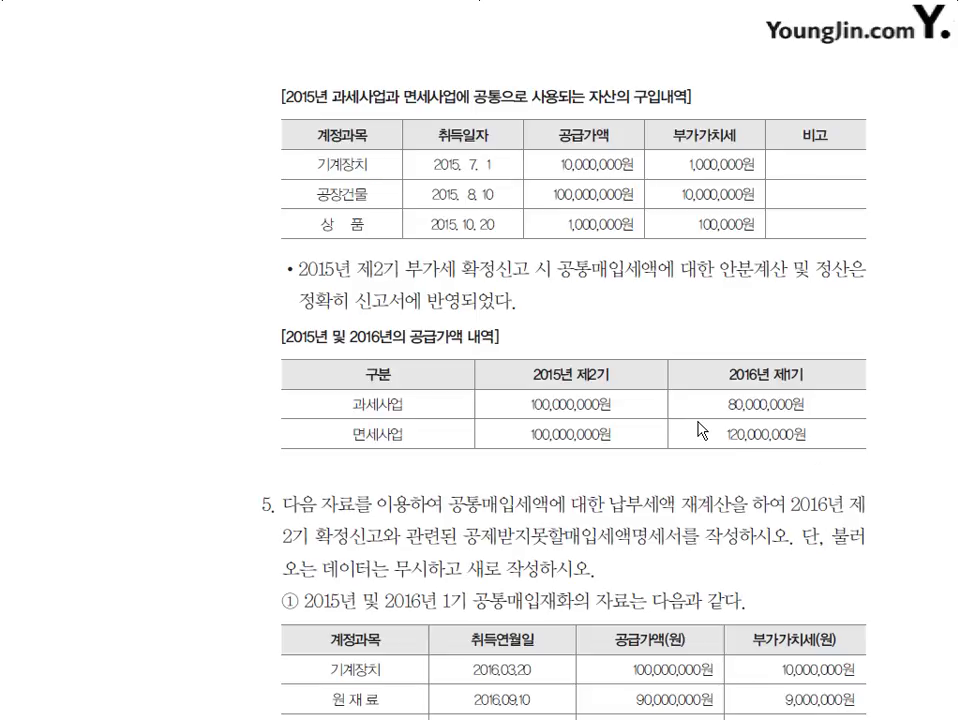
pyautogui.hotkey('ctrl', 'p')
pyautogui.moveTo(793, 456)
pyautogui.mouseDown()
pyautogui.moveTo(793, 375)
pyautogui.moveTo(816, 443)
pyautogui.moveTo(808, 452)
pyautogui.moveTo(730, 432)
pyautogui.mouseUp()
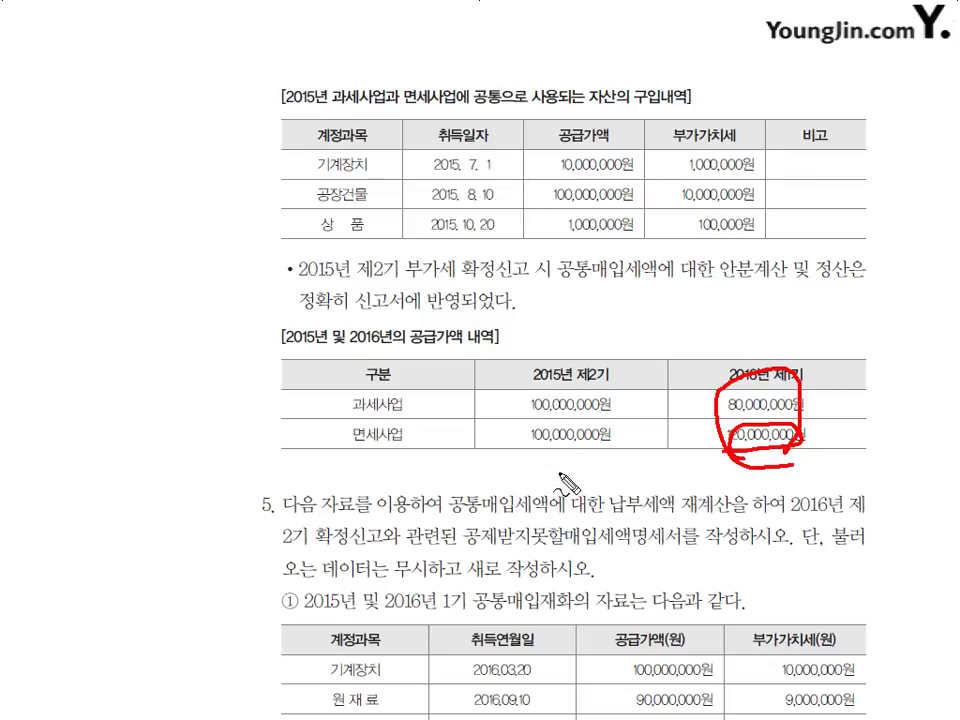
pyautogui.moveTo(567, 374)
pyautogui.mouseDown()
pyautogui.moveTo(566, 452)
pyautogui.moveTo(553, 422)
pyautogui.moveTo(596, 450)
pyautogui.moveTo(581, 460)
pyautogui.mouseUp()
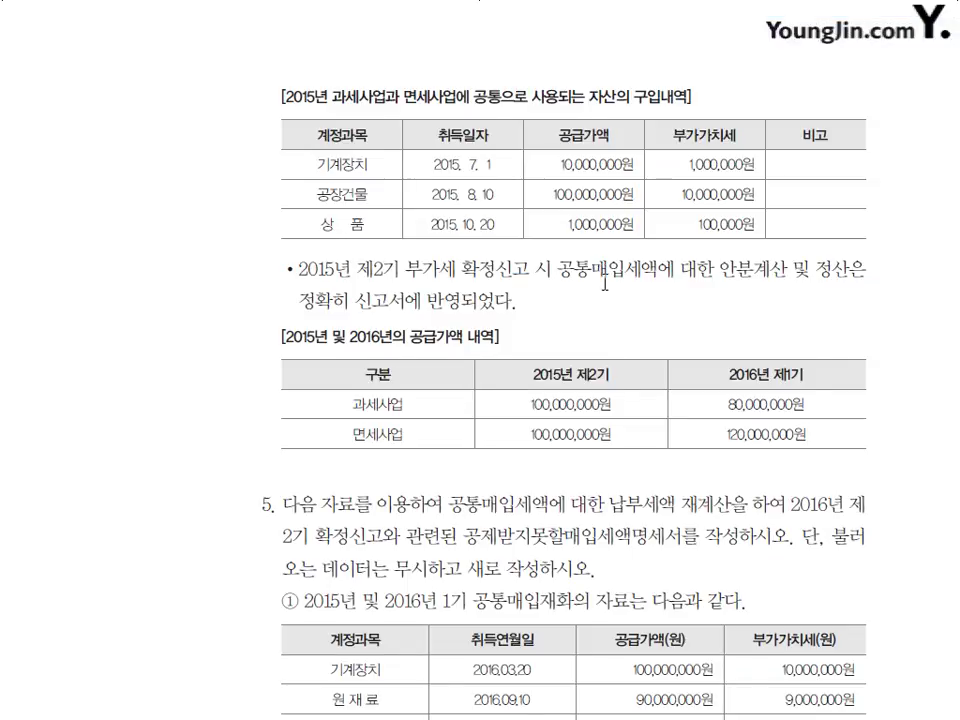
pyautogui.scroll(-3, 621, 293)
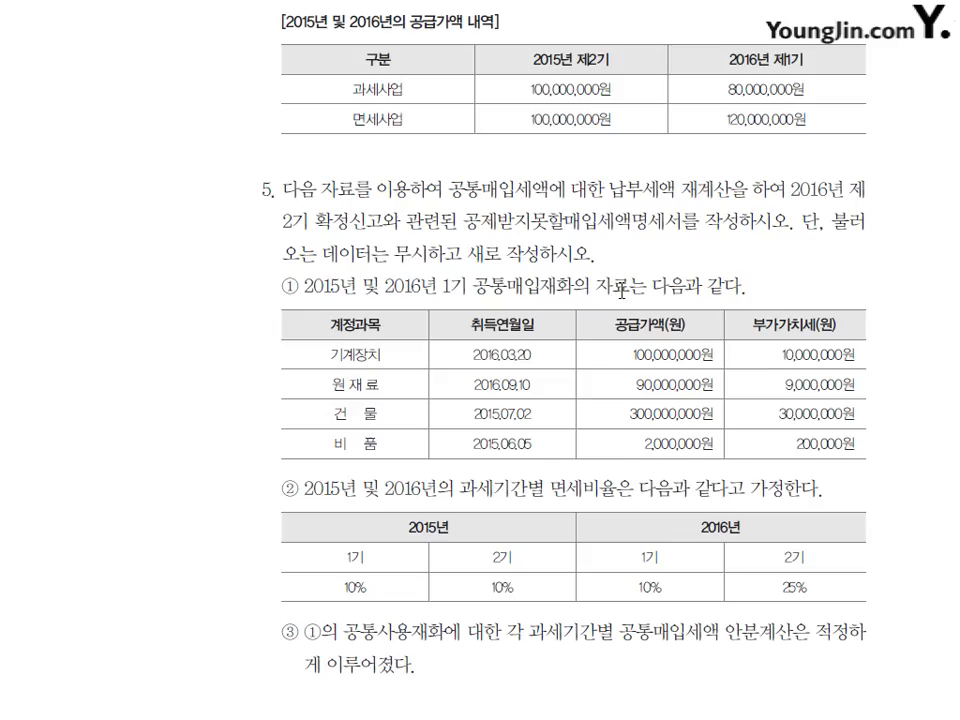
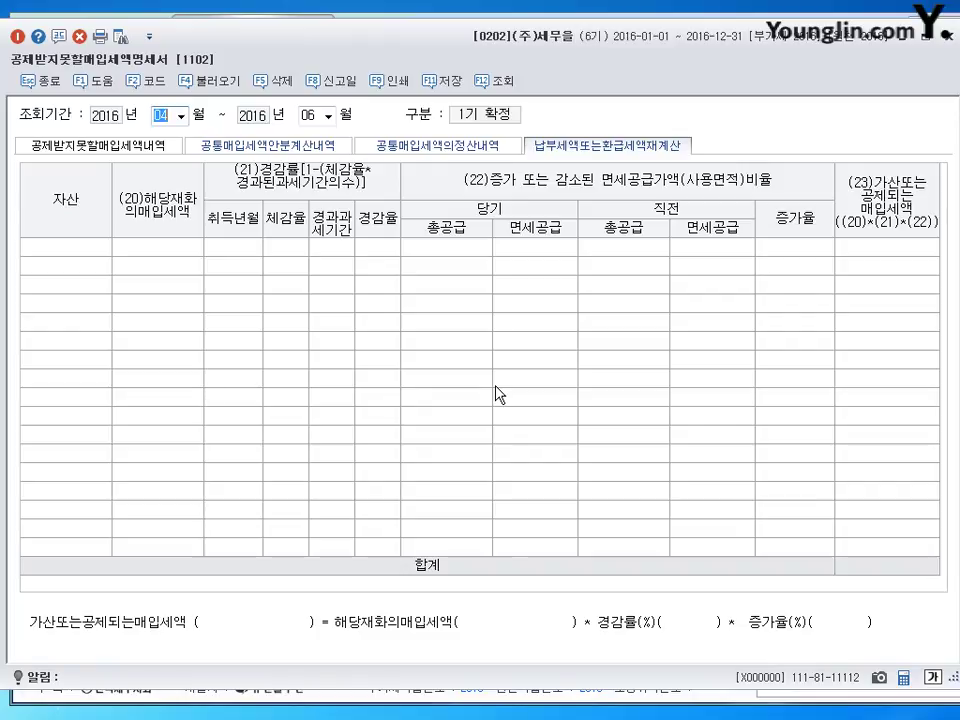
# - Set the statement period to October through December 2016 and add a 기타자산 row without loading voucher data
pyautogui.write('12')
pyautogui.press('Return')
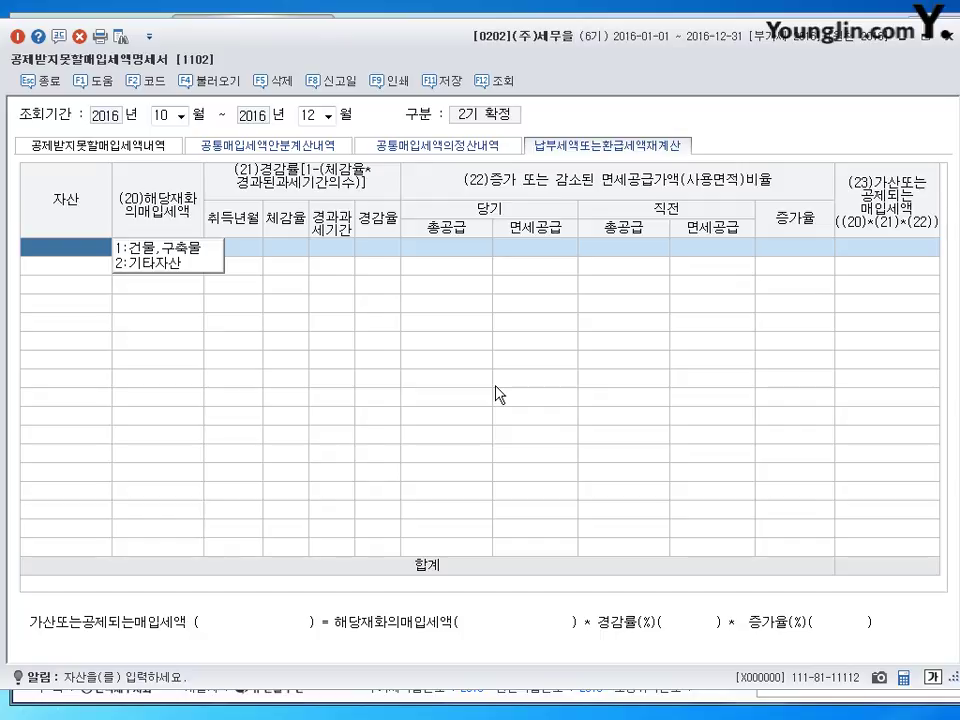
pyautogui.click(164, 263)
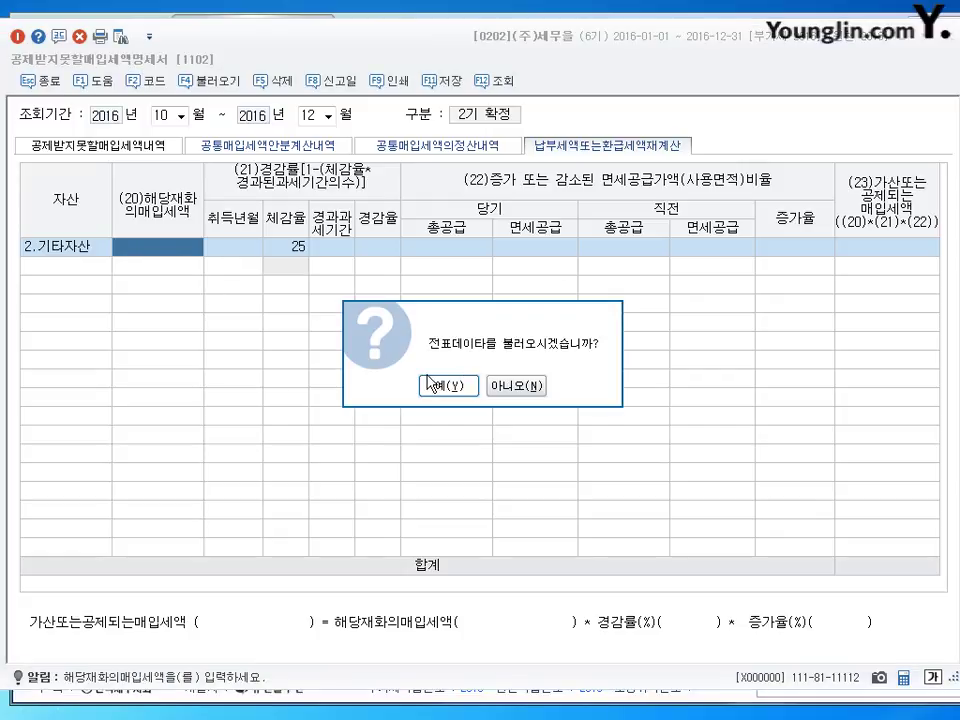
pyautogui.click(500, 387)
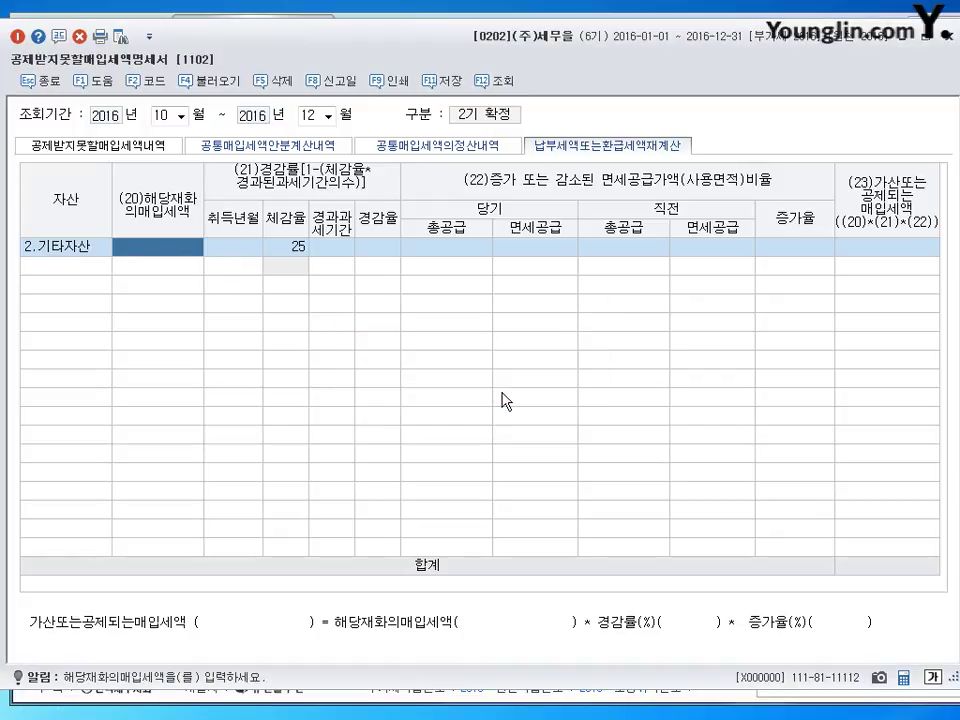
# - Give the 기타자산 row an input tax of 10,000,000 and acquisition month 2016/03
pyautogui.write('10000000')
pyautogui.press('Return')
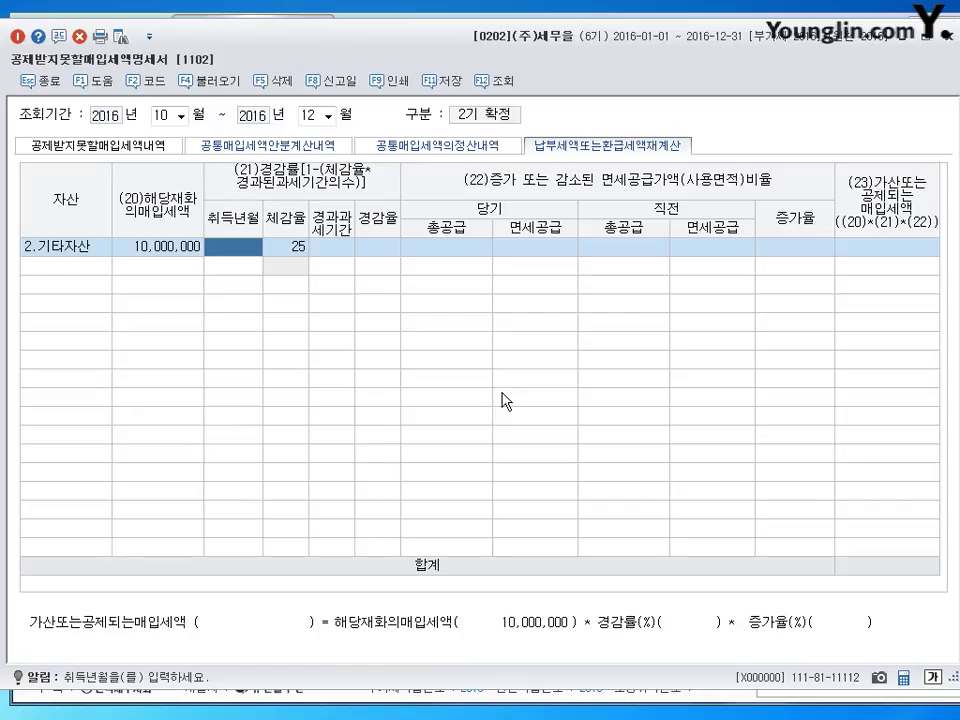
pyautogui.write('20')
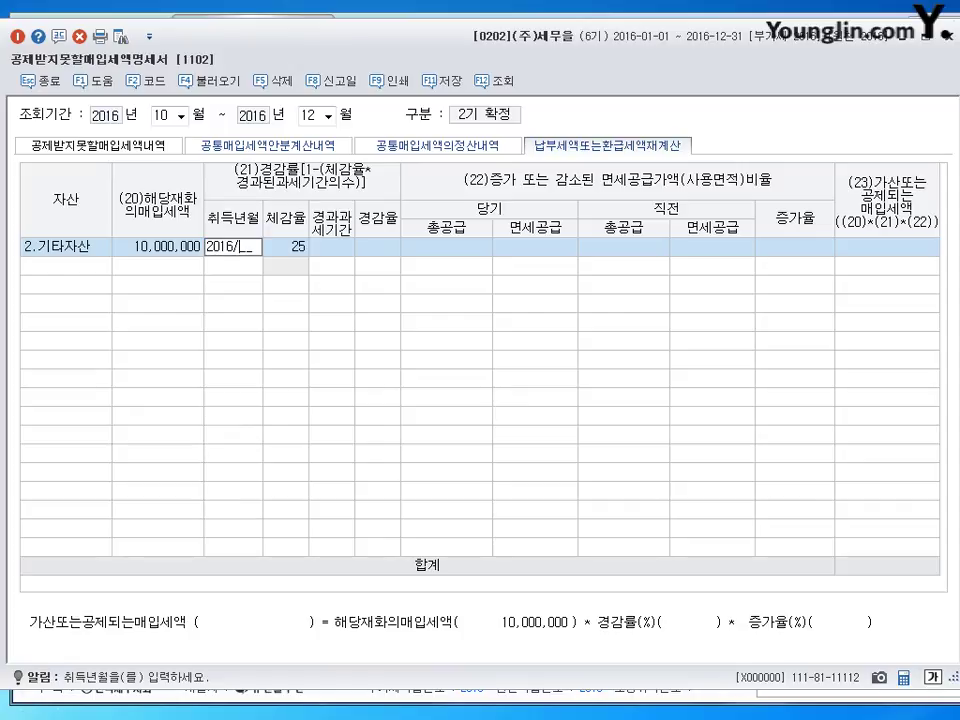
pyautogui.write('16/03')
pyautogui.press('Return')
pyautogui.press('Return')
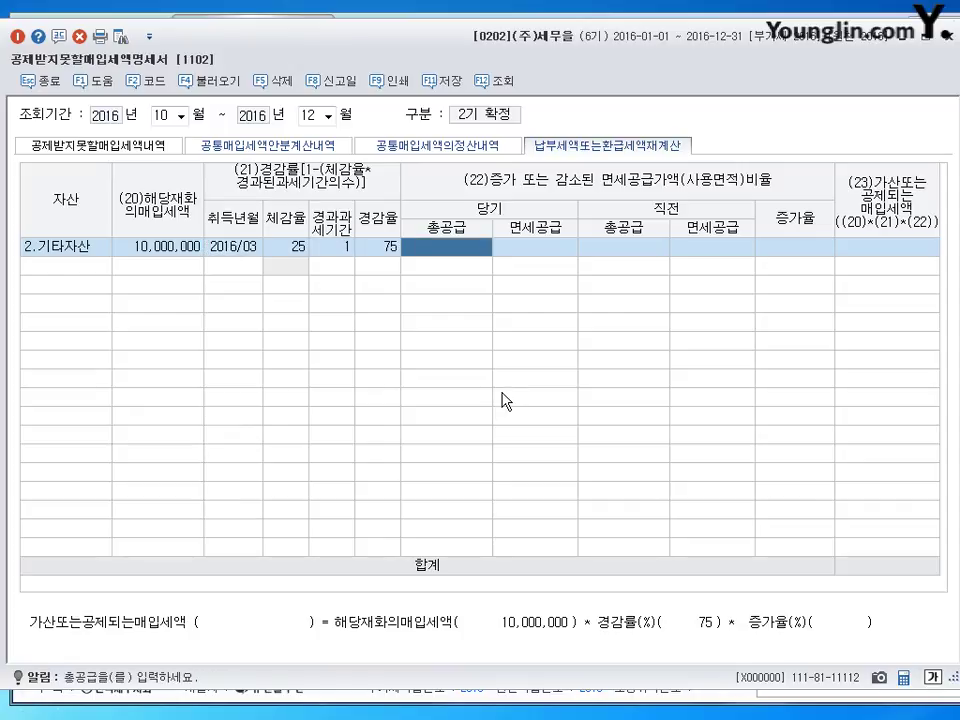
# - Leave the supply amounts of the 기타자산 row blank and set its 증가율 to 15
pyautogui.press('Return')
pyautogui.press('Return')
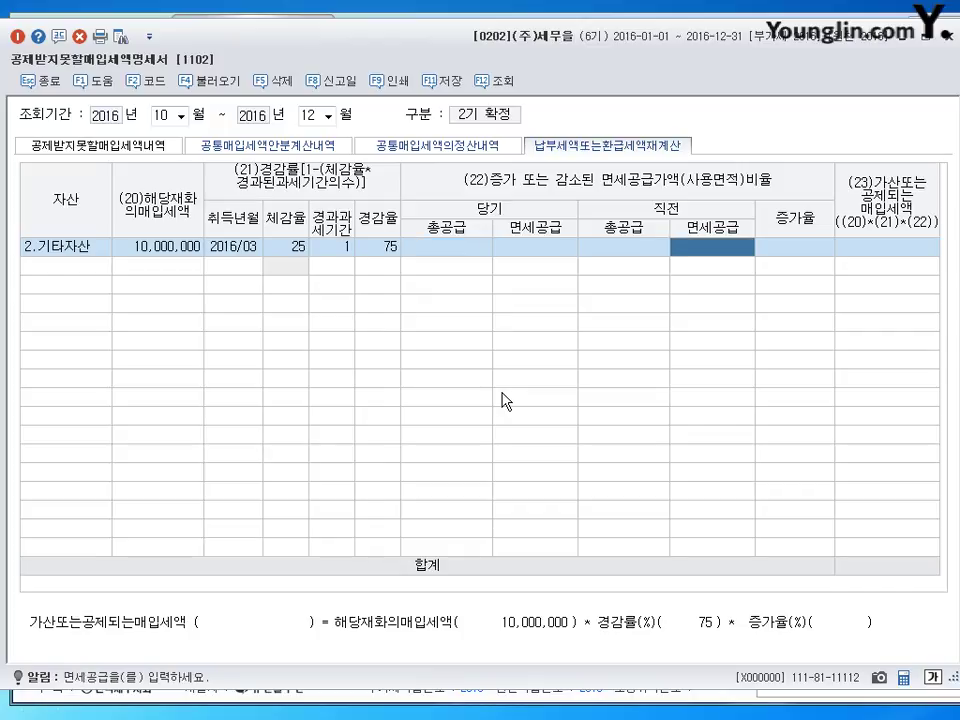
pyautogui.press('Return')
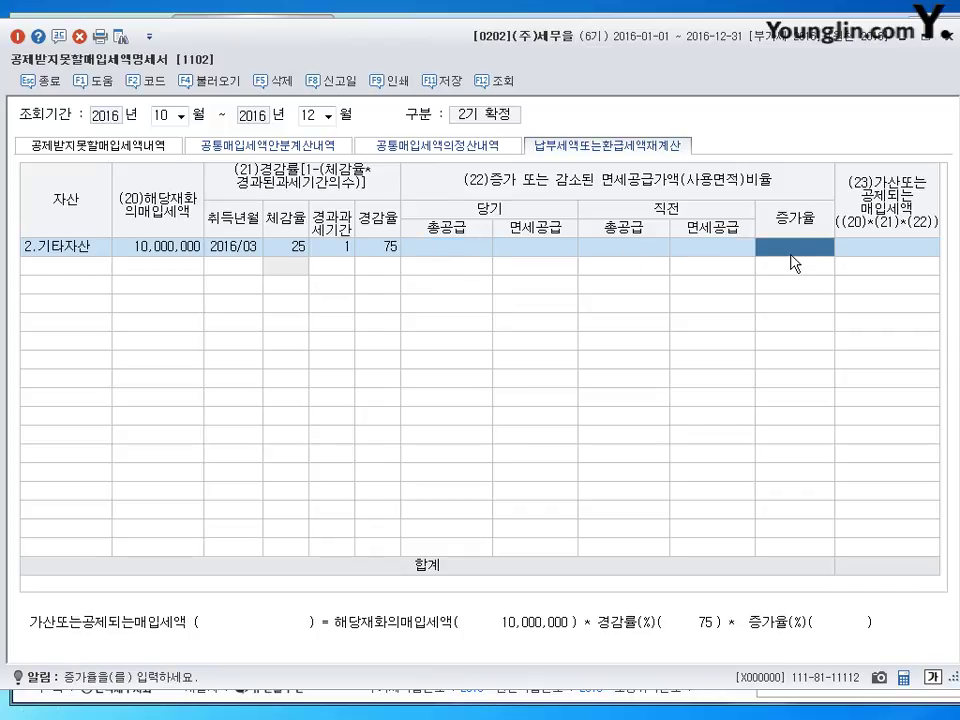
pyautogui.write('15')
pyautogui.press('Return')
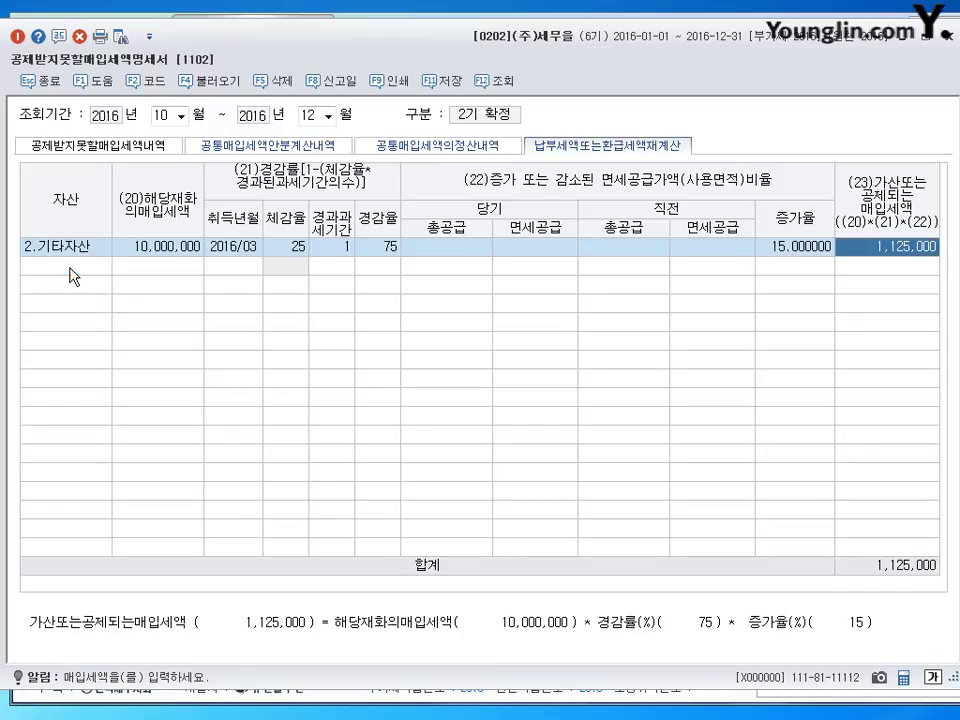
# - Add a 건물,구축물 row with input tax of 30,000,000 and acquisition month 2015/07
pyautogui.press('Return')
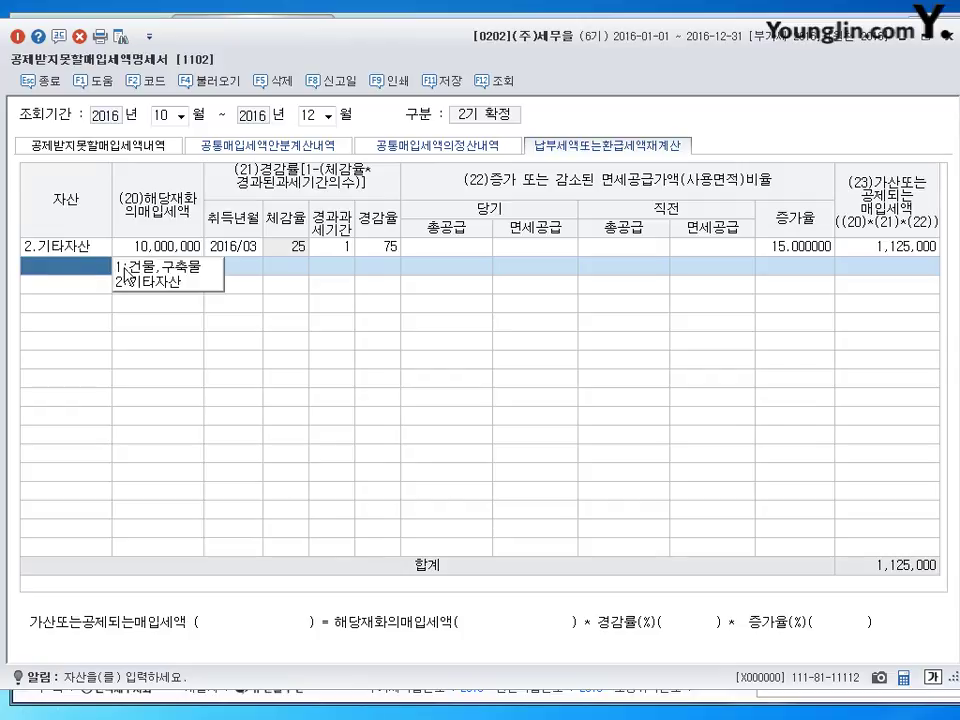
pyautogui.click(126, 267)
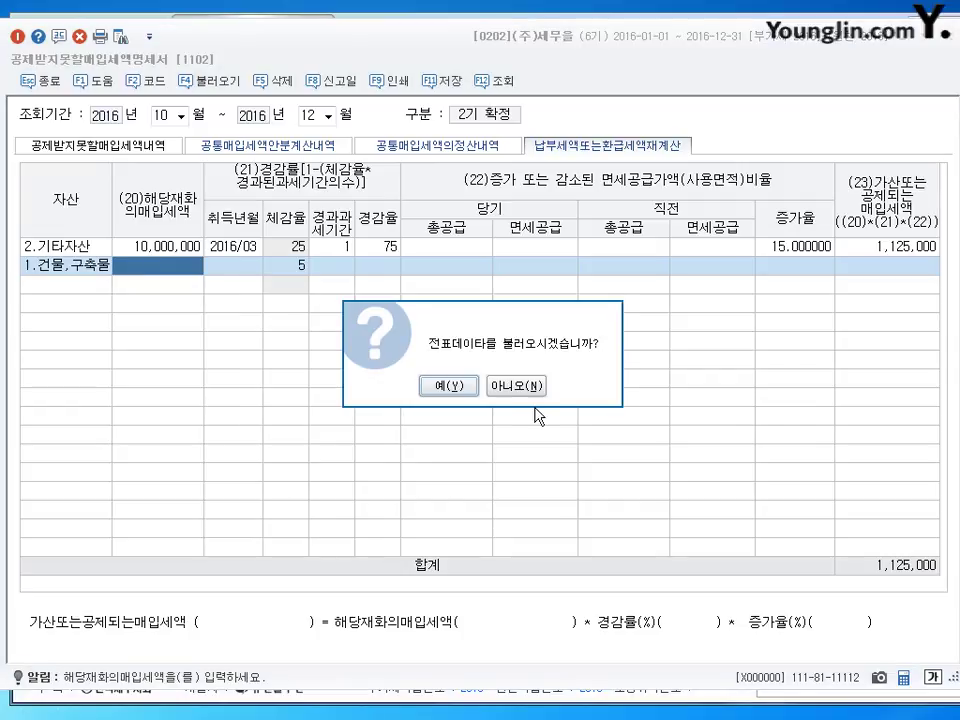
pyautogui.click(459, 386)
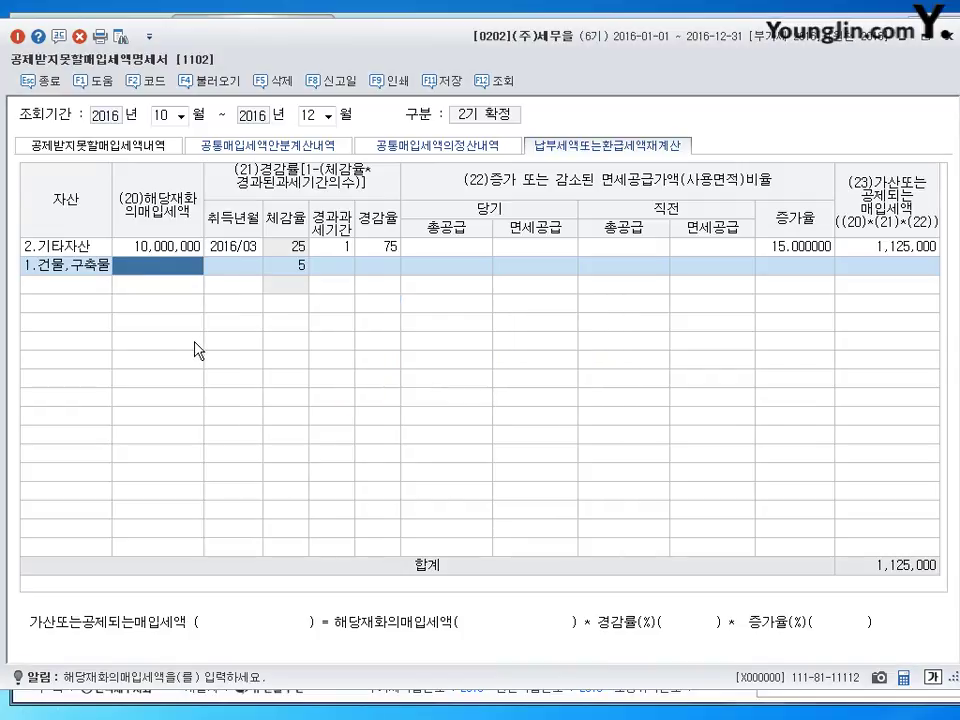
pyautogui.write('3')
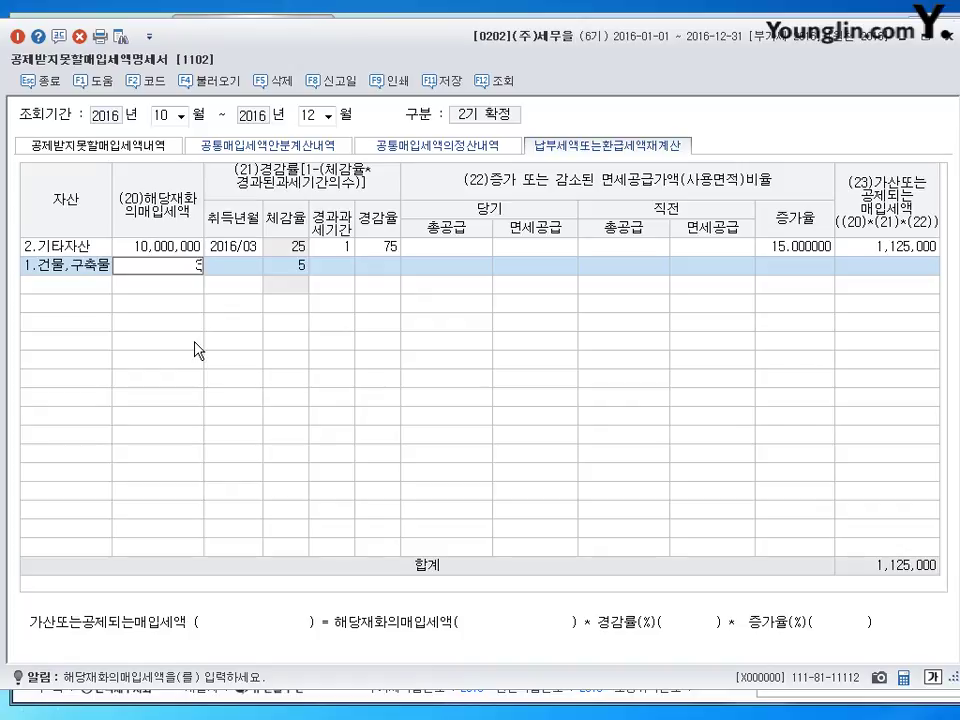
pyautogui.write('0,000,000')
pyautogui.press('Return')
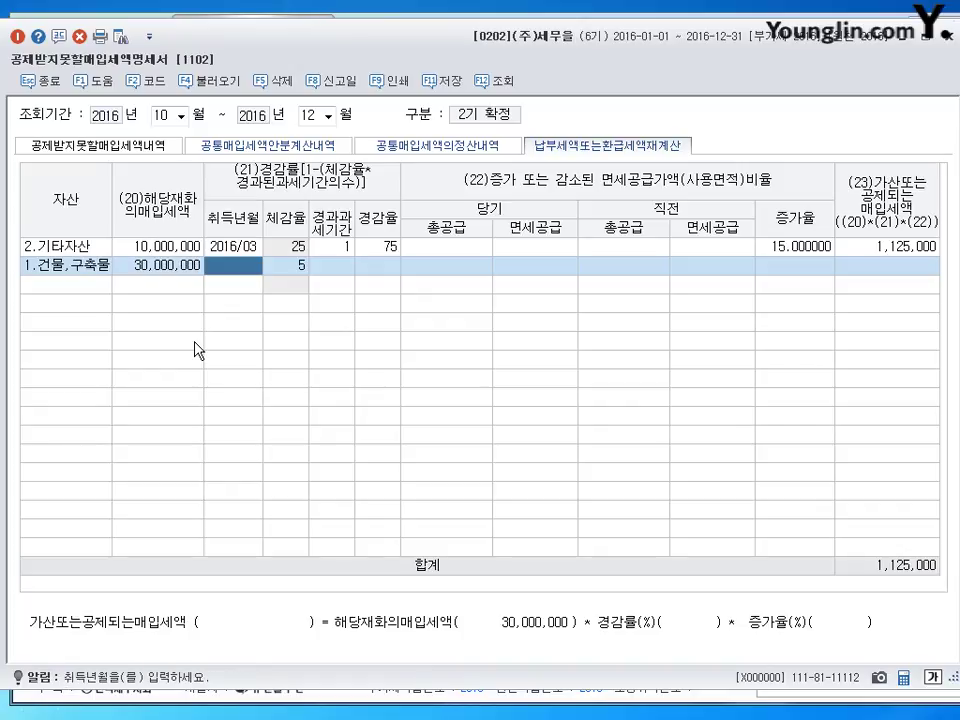
pyautogui.write('2015/')
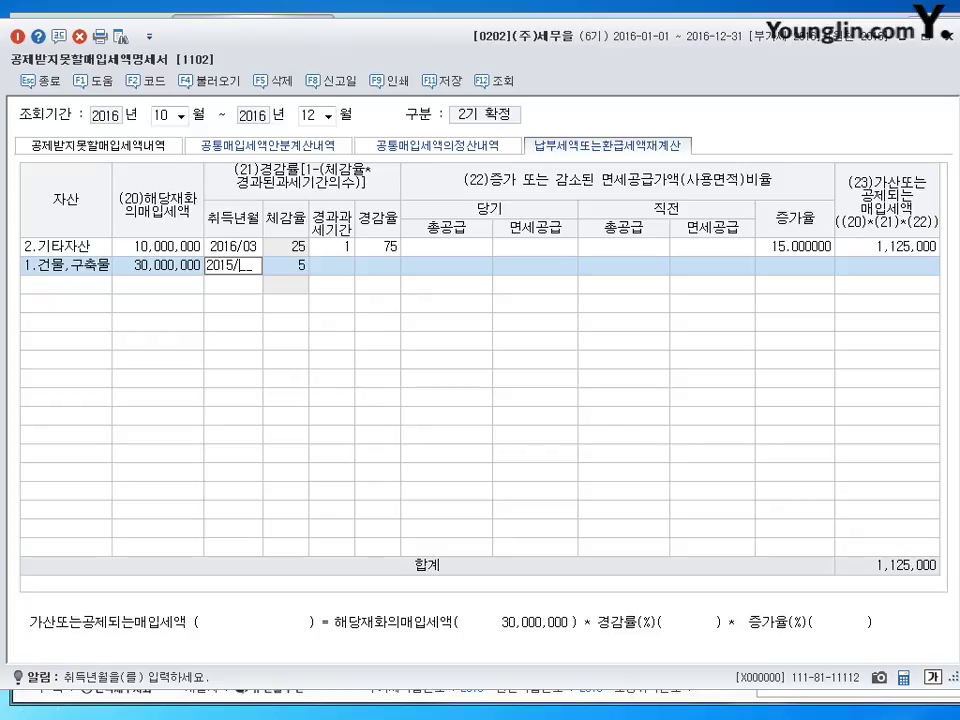
pyautogui.write('07')
pyautogui.press('Return')
# - Set the building row's 증가율 to 15, leaving its current and previous supply amounts blank
pyautogui.press('Return')
pyautogui.press('Return')
pyautogui.press('Return')
pyautogui.press('Return')
pyautogui.press('Return')
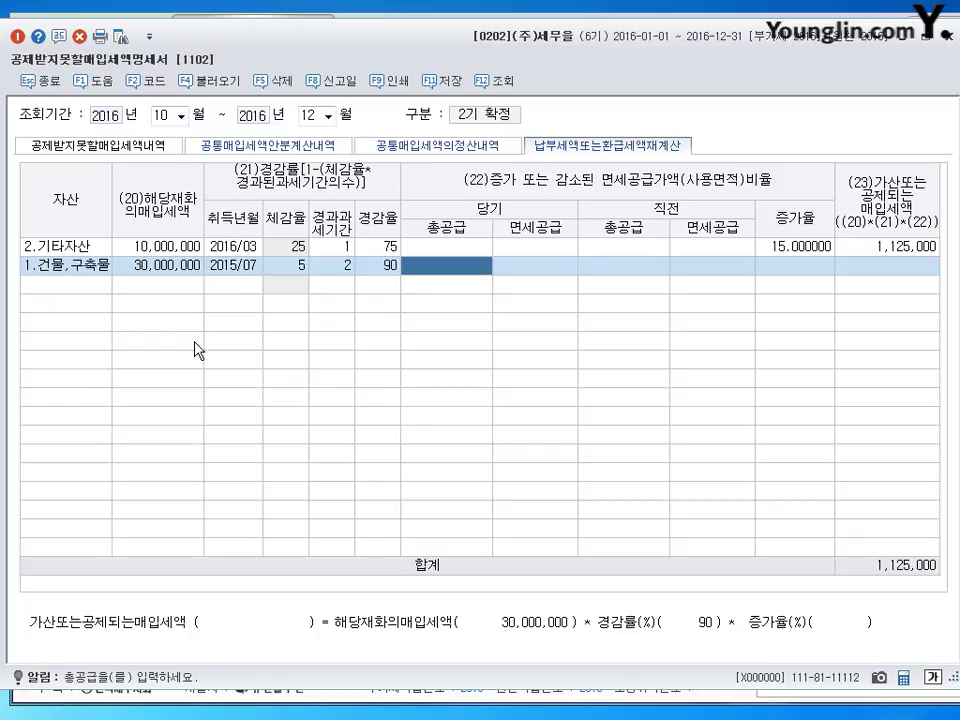
pyautogui.write('15')
pyautogui.press('Return')
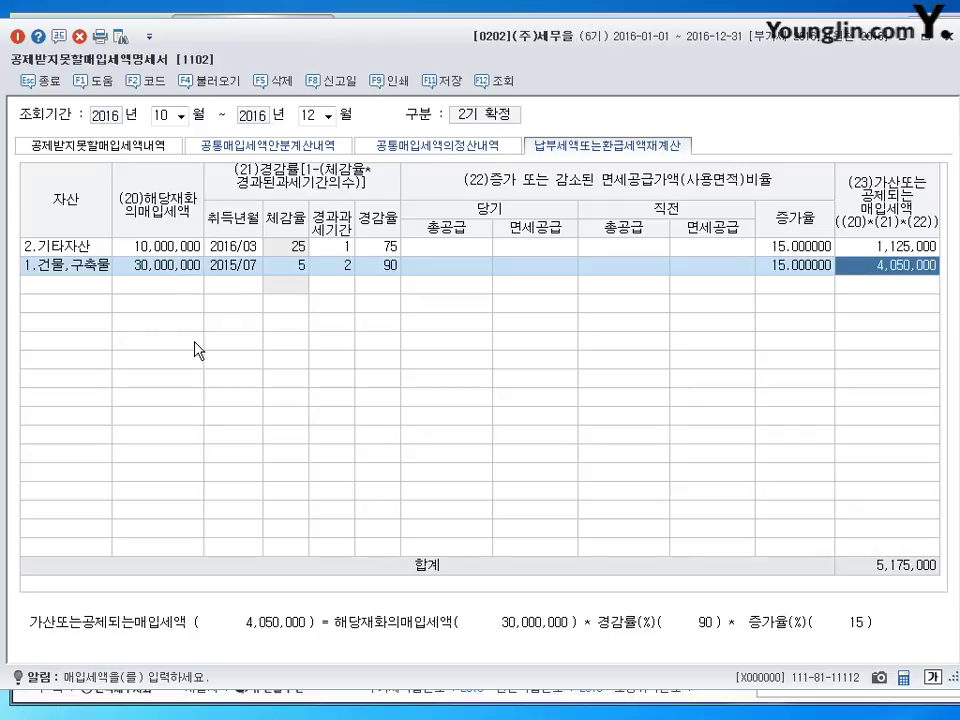
# - Add a 기타자산 row without loading voucher data, with input tax of 200,000 and acquisition month 2015/06
pyautogui.press('Return')
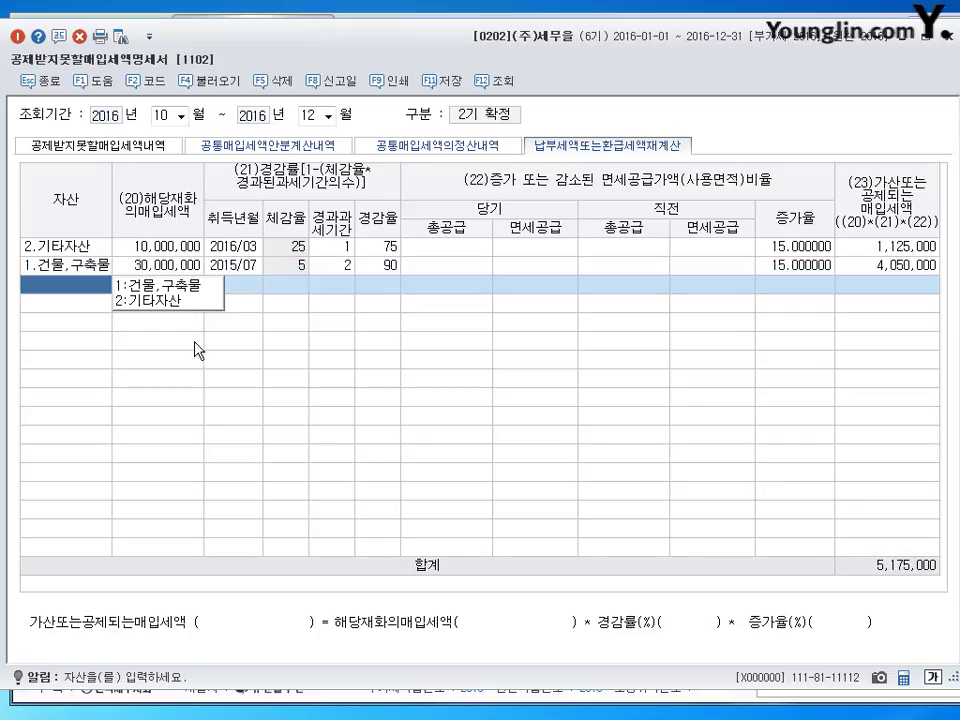
pyautogui.press('2')
pyautogui.press('Return')
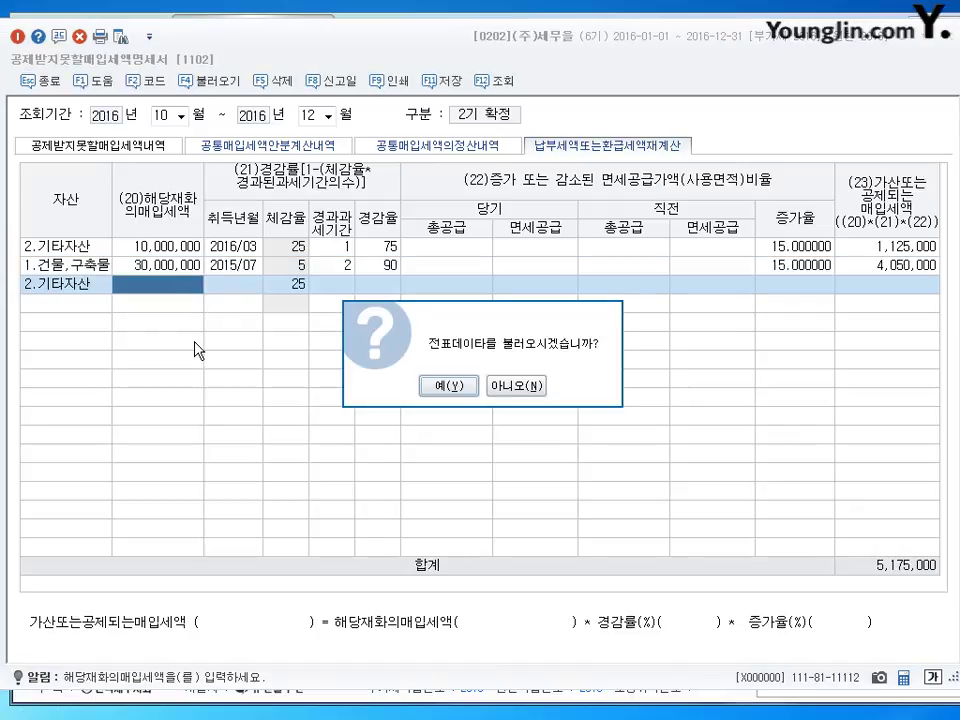
pyautogui.press('n')
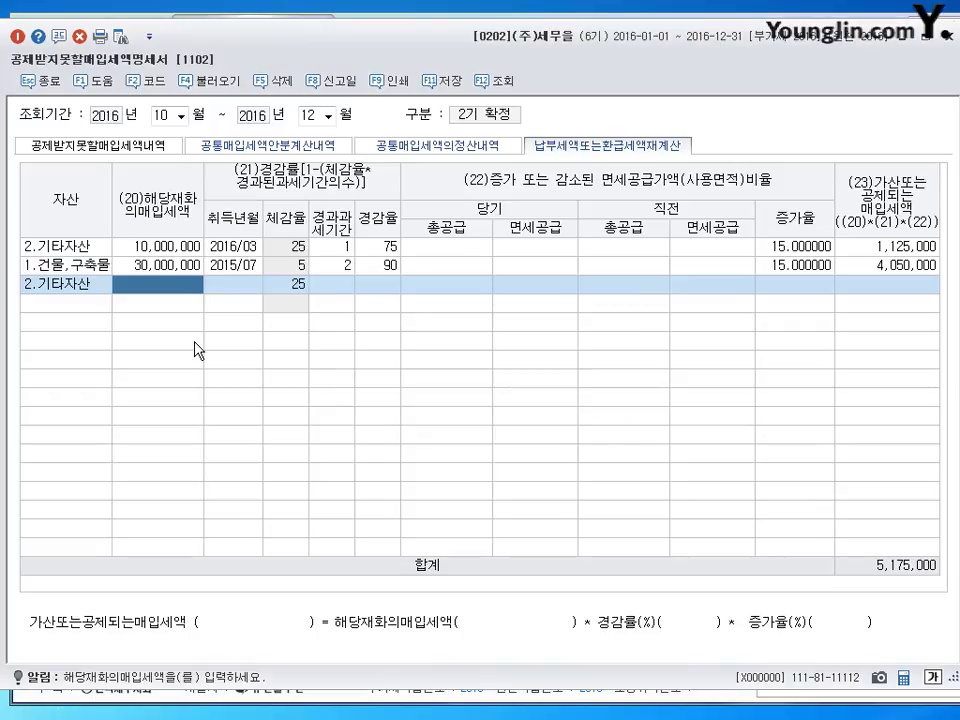
pyautogui.write('200')
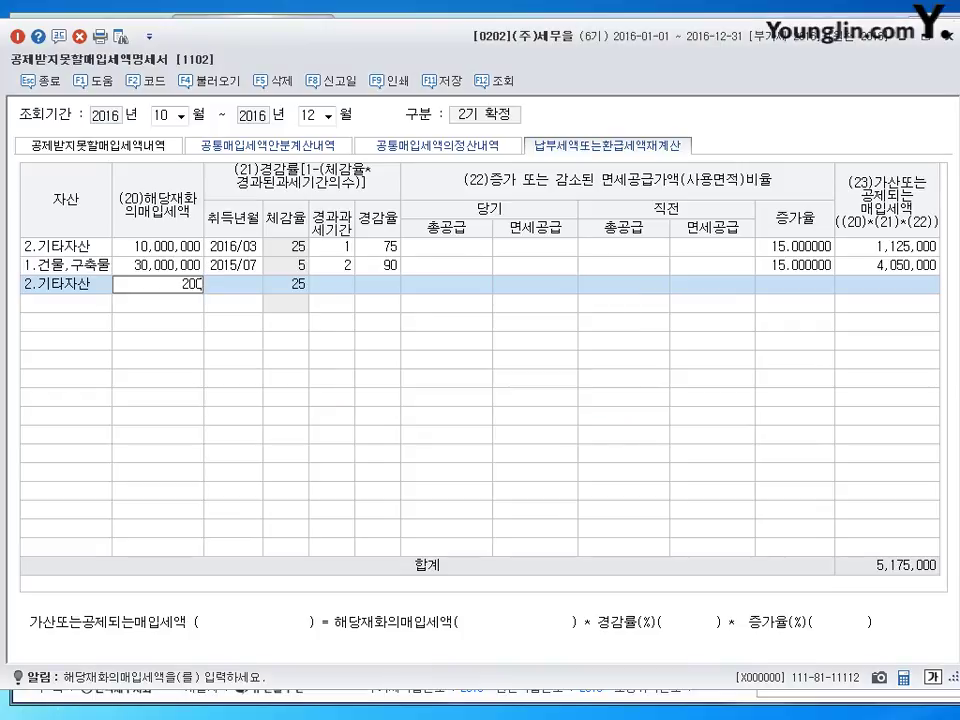
pyautogui.write(',000')
pyautogui.press('Return')
pyautogui.write('201')
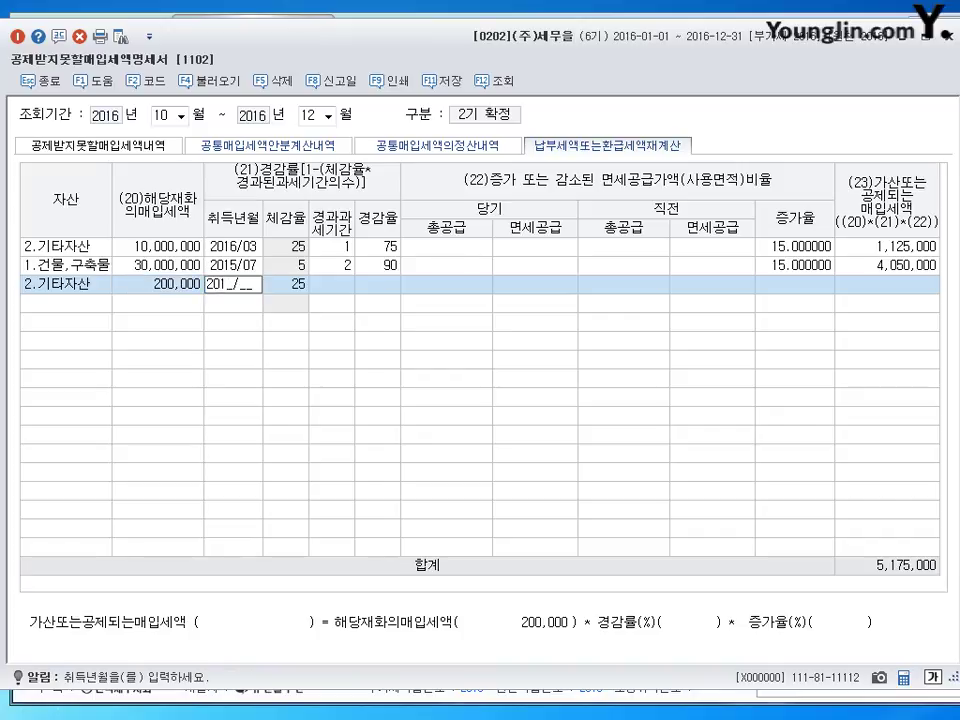
pyautogui.write('5/06')
pyautogui.press('Return')
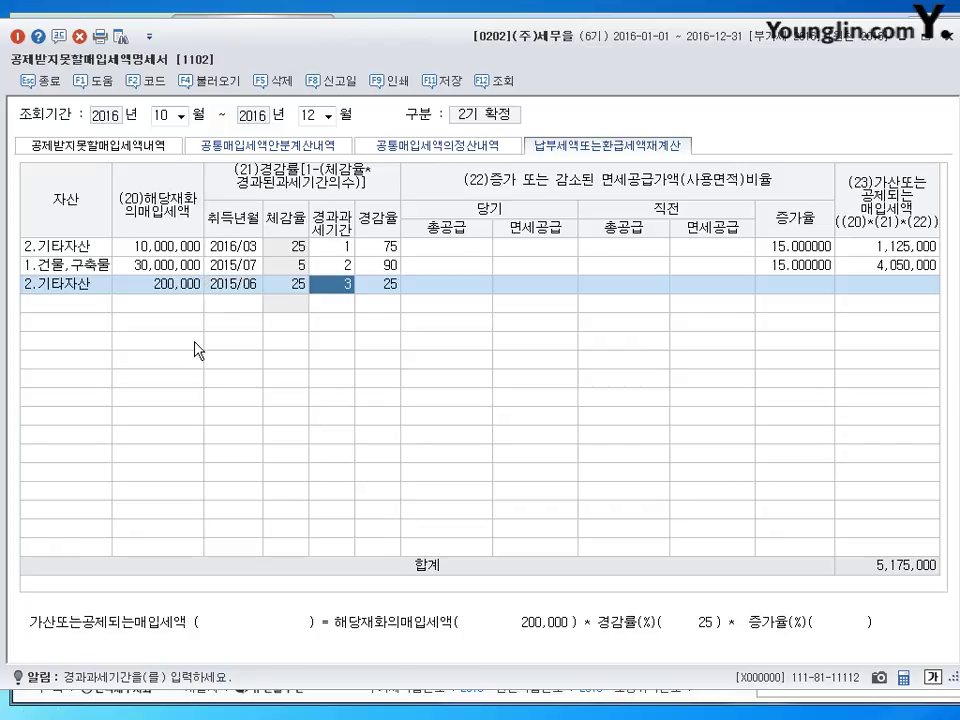
# - Set the 증가율 of the new 기타자산 row to 15, leaving its current and previous supply amounts blank
pyautogui.press('Return')
pyautogui.press('Return')
pyautogui.press('Return')
pyautogui.write('15')
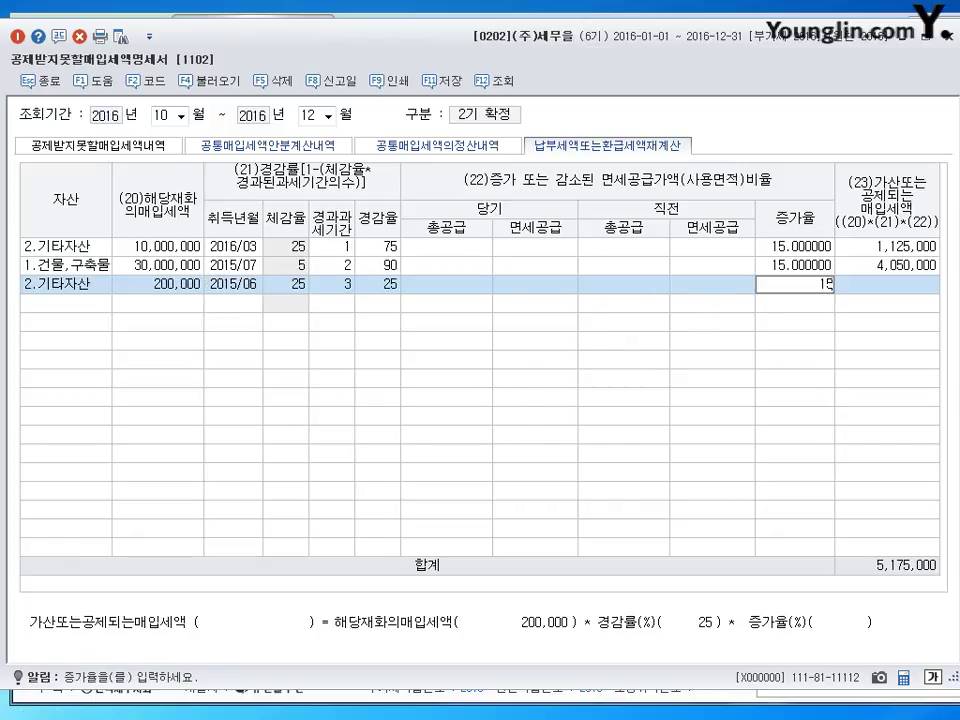
pyautogui.press('Return')
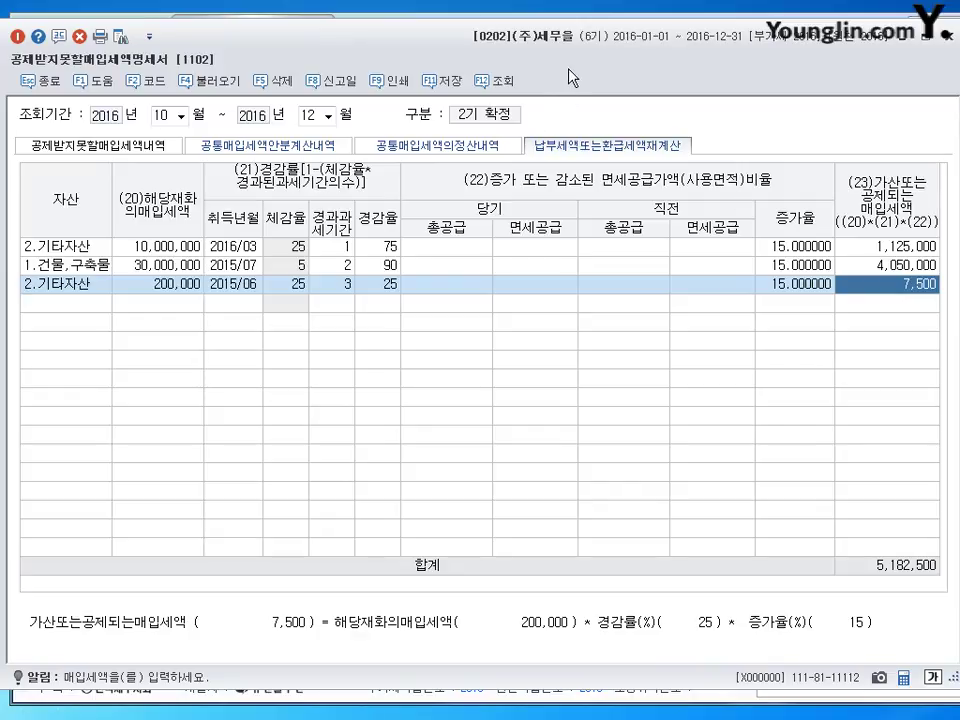
# - Review the non-deduction reasons ① to ⑧ in the 공제받지못할매입세액내역 section
pyautogui.click(170, 147)
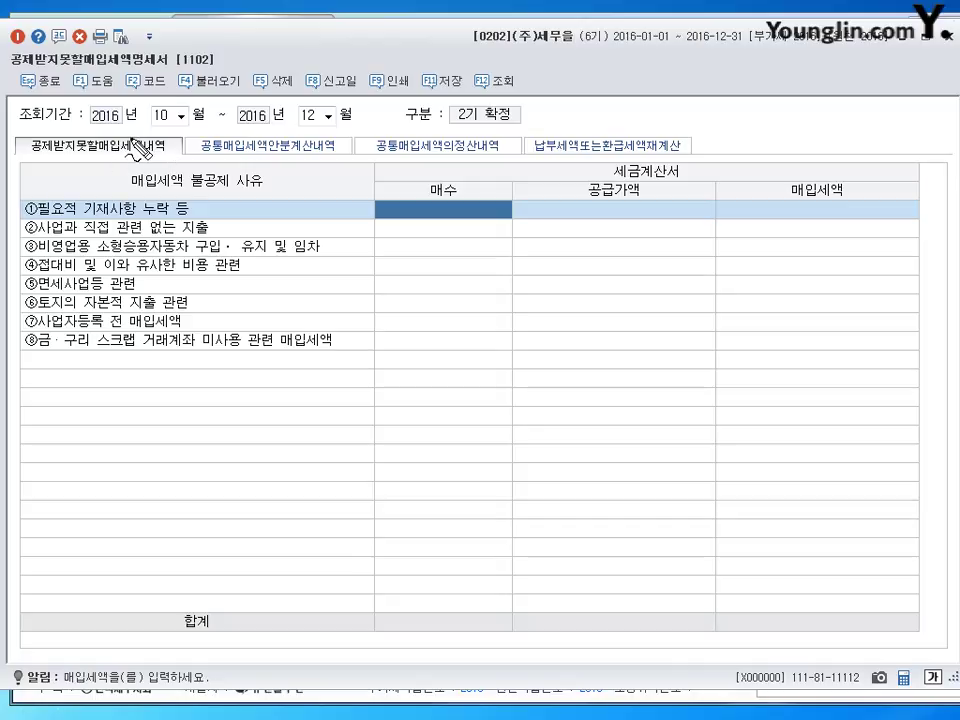
pyautogui.moveTo(62, 170); pyautogui.dragTo(162, 160)
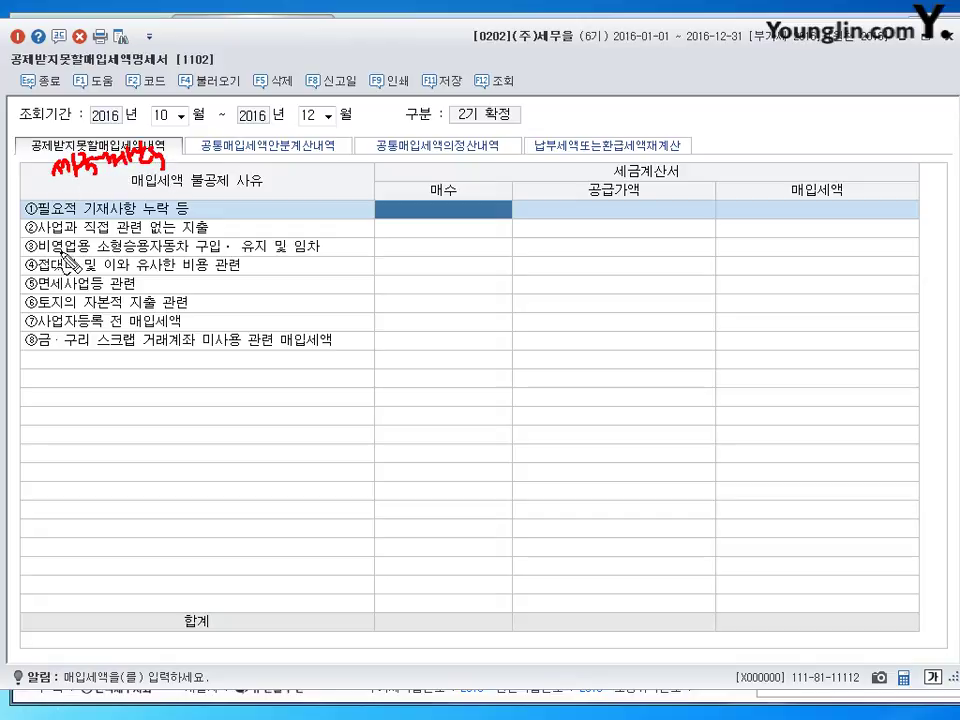
pyautogui.moveTo(30, 207); pyautogui.dragTo(60, 340)
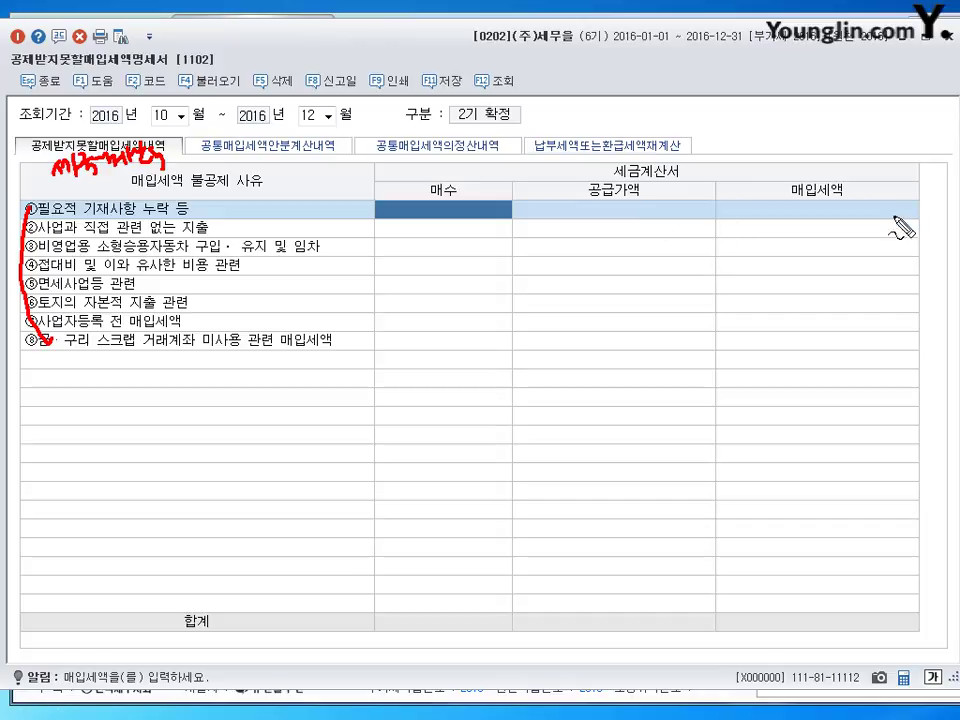
pyautogui.moveTo(893, 200)
pyautogui.mouseDown()
pyautogui.moveTo(868, 384)
pyautogui.moveTo(860, 377)
pyautogui.mouseUp()
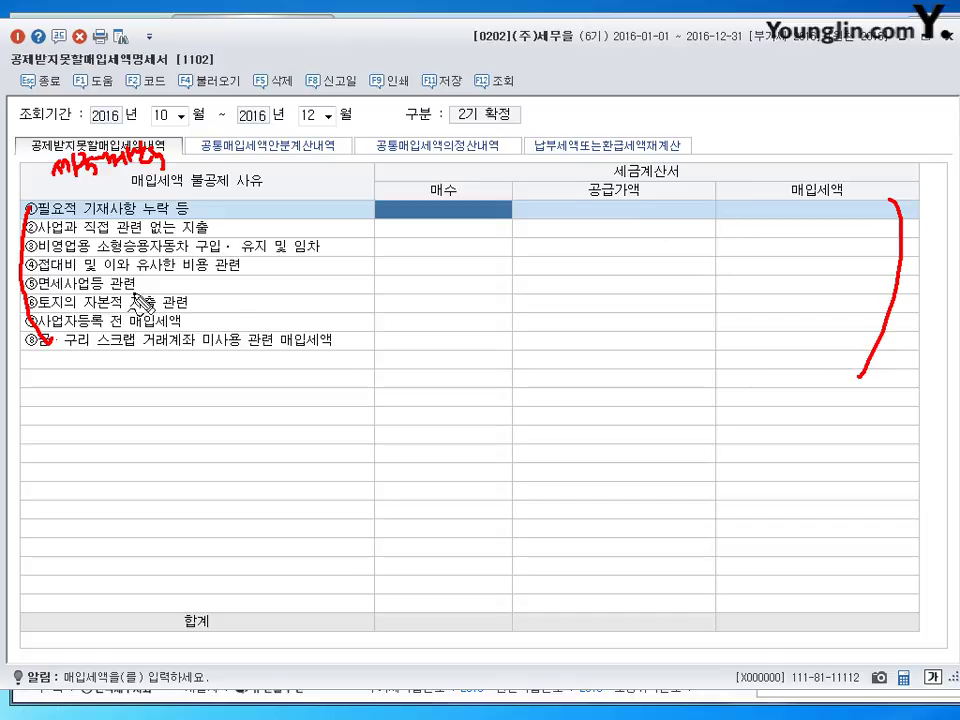
pyautogui.press('Escape')
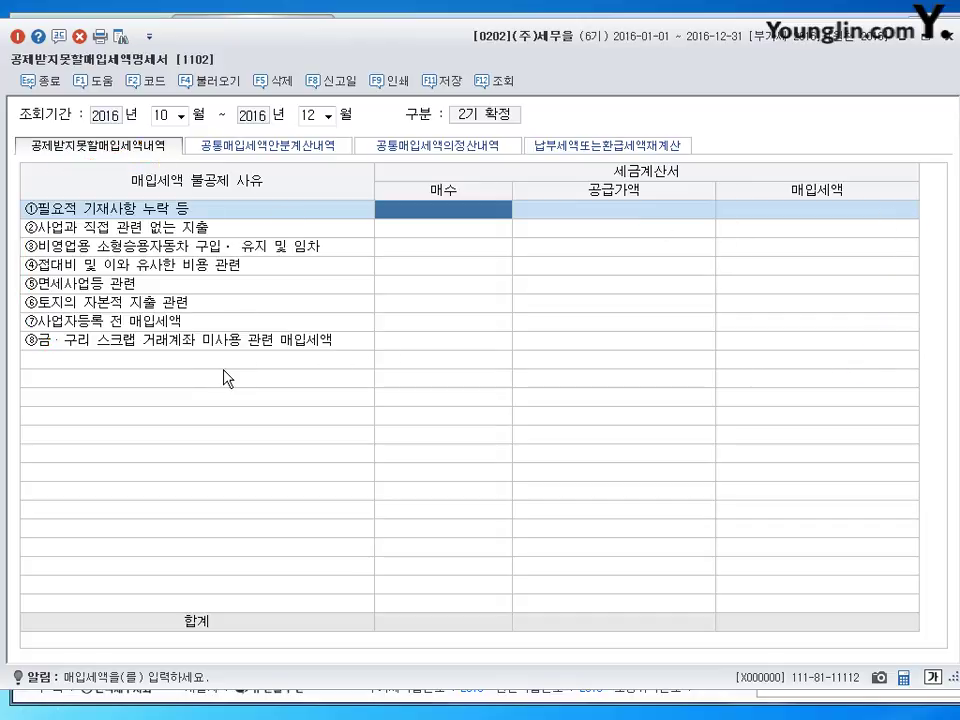
# - Compare the layouts of the 공통매입세액안분계산내역, 공통매입세액의정산내역 and 납부세액또는환급세액재계산 sections
pyautogui.click(321, 148)
pyautogui.click(562, 148)
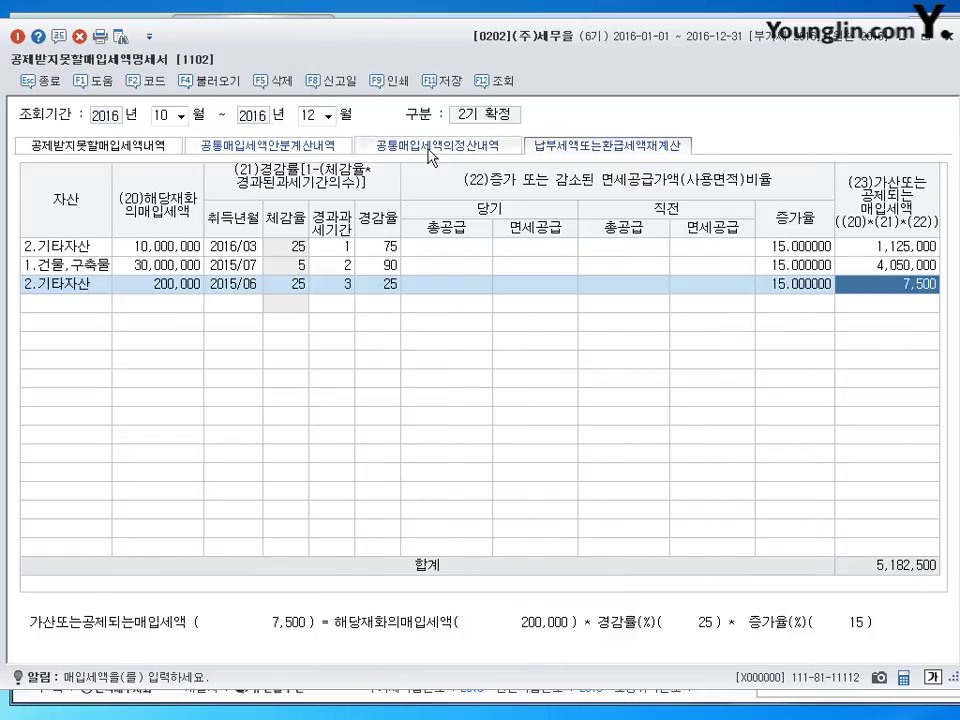
pyautogui.click(435, 148)
pyautogui.click(560, 150)
pyautogui.click(330, 148)
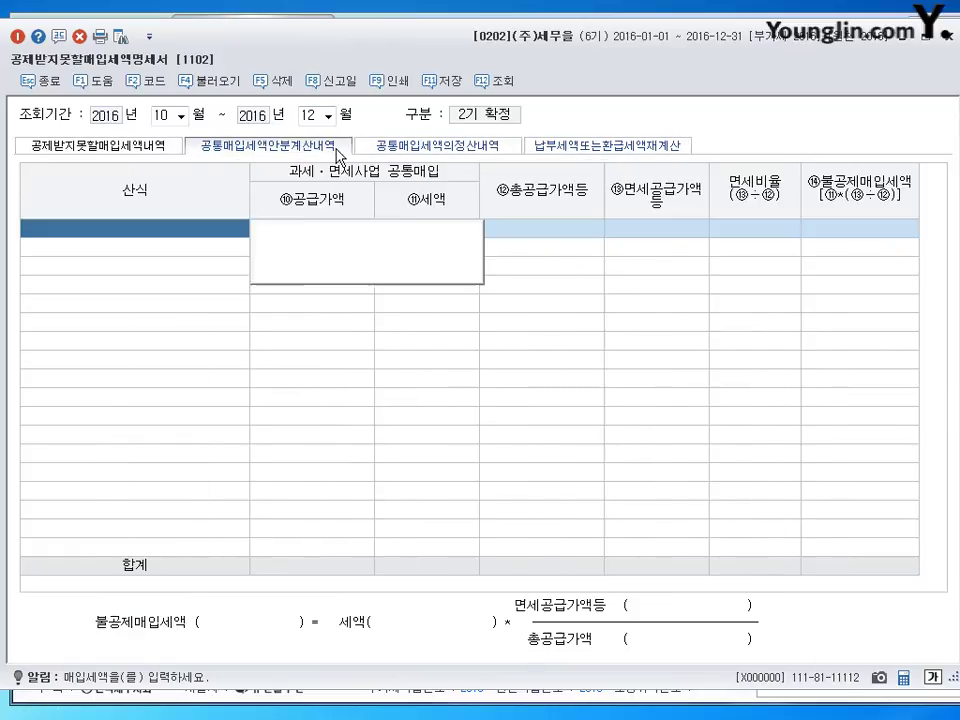
pyautogui.click(440, 148)
pyautogui.click(540, 148)
pyautogui.click(320, 148)
pyautogui.click(407, 150)
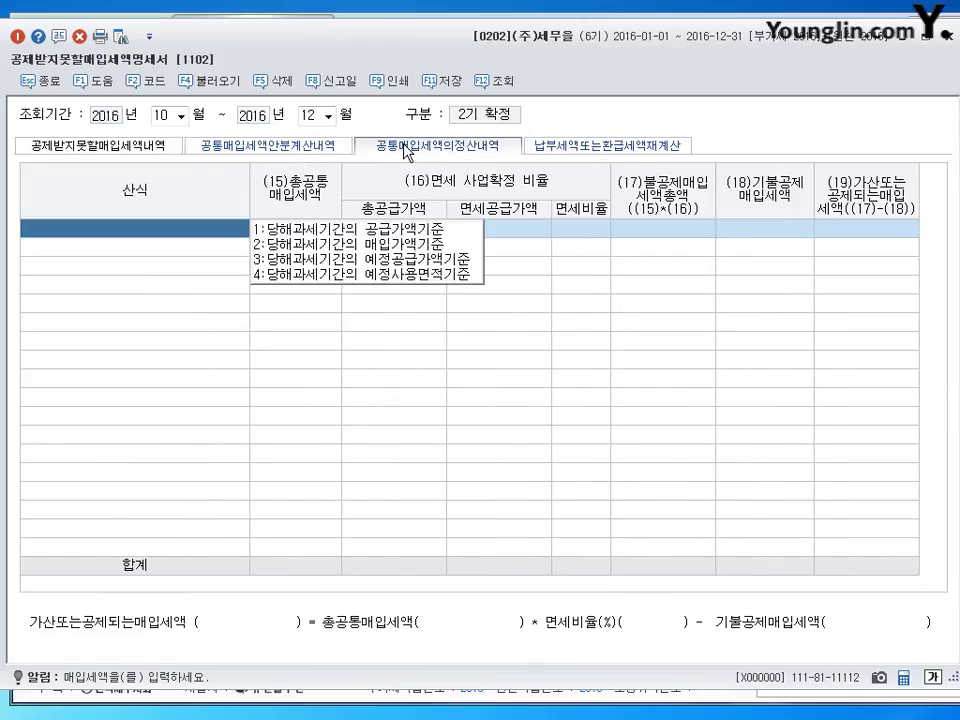
pyautogui.click(318, 152)
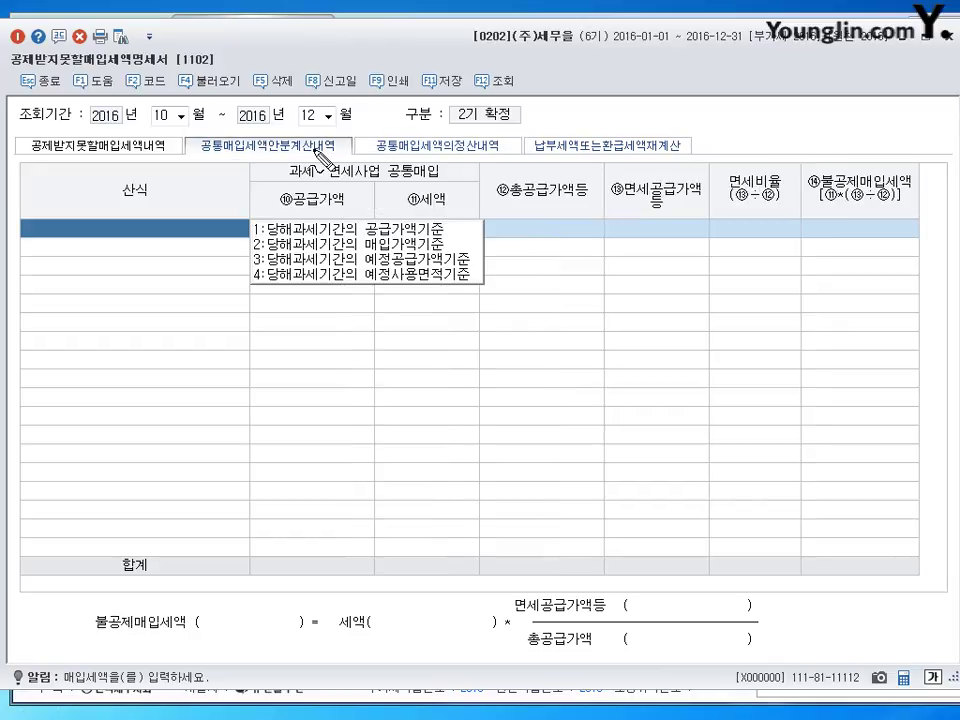
pyautogui.moveTo(305, 141); pyautogui.dragTo(630, 140)
pyautogui.moveTo(410, 72)
pyautogui.mouseDown()
pyautogui.moveTo(490, 75)
pyautogui.moveTo(493, 93)
pyautogui.moveTo(518, 72)
pyautogui.moveTo(502, 93)
pyautogui.mouseUp()
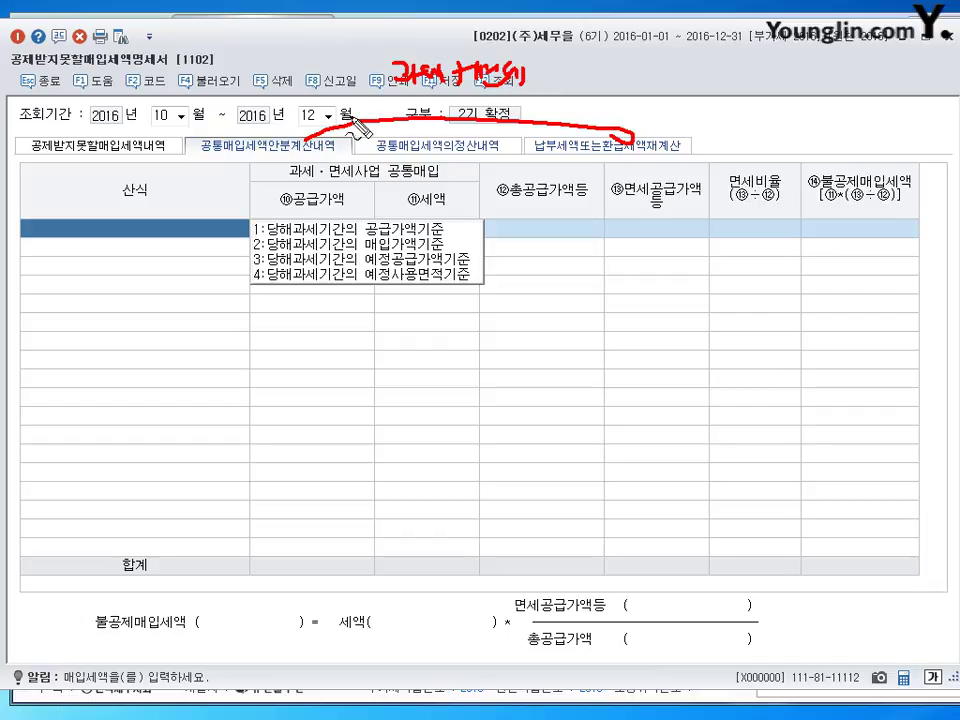
pyautogui.moveTo(328, 100)
pyautogui.mouseDown()
pyautogui.moveTo(360, 100)
pyautogui.moveTo(380, 118)
pyautogui.moveTo(400, 104)
pyautogui.moveTo(465, 108)
pyautogui.moveTo(578, 80)
pyautogui.moveTo(603, 95)
pyautogui.moveTo(627, 85)
pyautogui.moveTo(648, 95)
pyautogui.mouseUp()
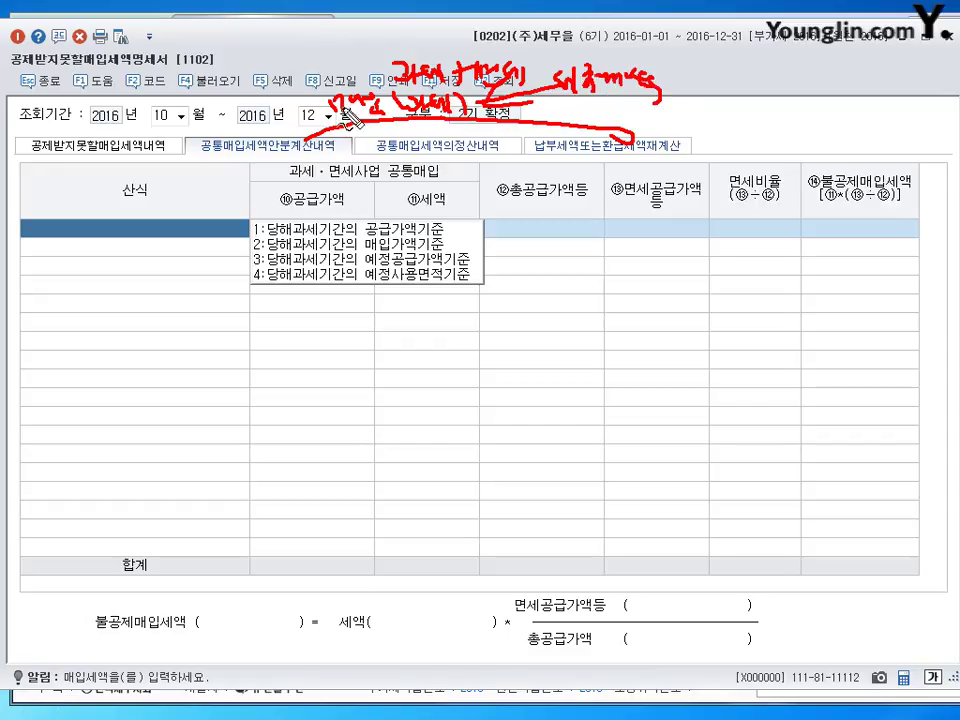
pyautogui.moveTo(316, 118); pyautogui.dragTo(352, 96)
pyautogui.moveTo(352, 96)
pyautogui.mouseDown()
pyautogui.moveTo(452, 140)
pyautogui.moveTo(430, 132)
pyautogui.moveTo(396, 160)
pyautogui.moveTo(437, 160)
pyautogui.moveTo(490, 180)
pyautogui.moveTo(488, 168)
pyautogui.mouseUp()
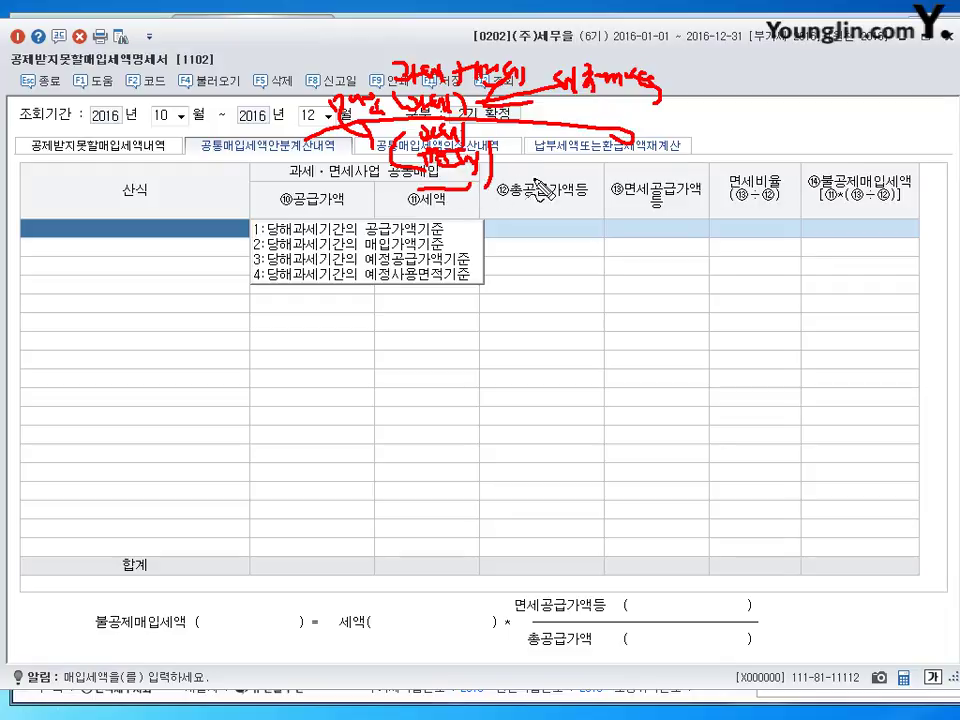
pyautogui.moveTo(490, 155); pyautogui.dragTo(500, 185)
pyautogui.moveTo(525, 150); pyautogui.dragTo(545, 170)
pyautogui.moveTo(558, 172)
pyautogui.mouseDown()
pyautogui.moveTo(577, 165)
pyautogui.moveTo(575, 180)
pyautogui.moveTo(646, 180)
pyautogui.mouseUp()
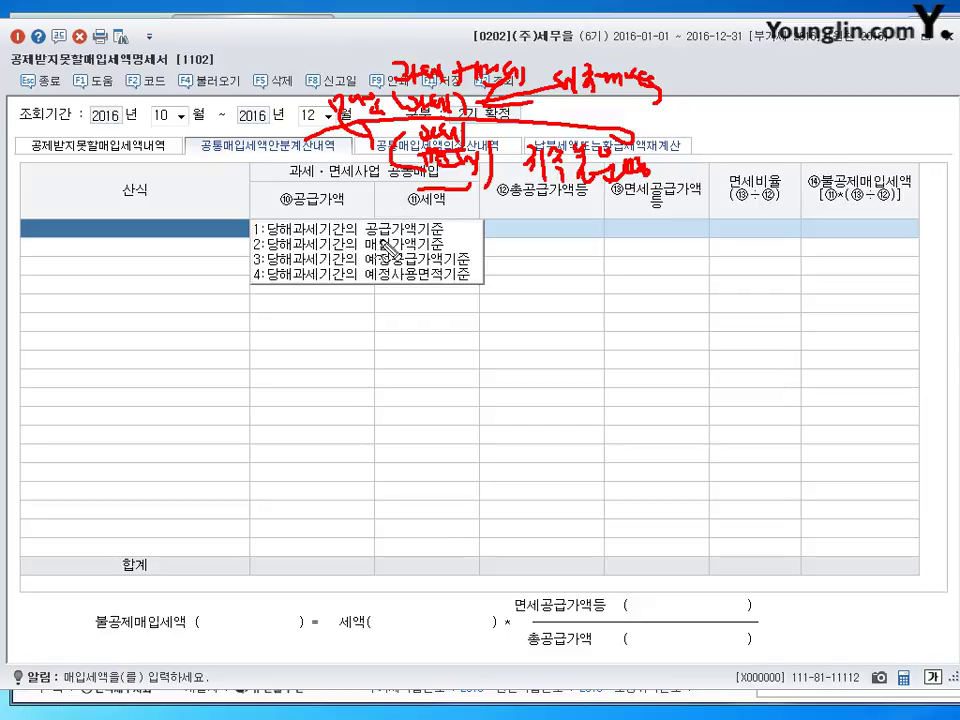
pyautogui.moveTo(248, 225); pyautogui.dragTo(262, 310)
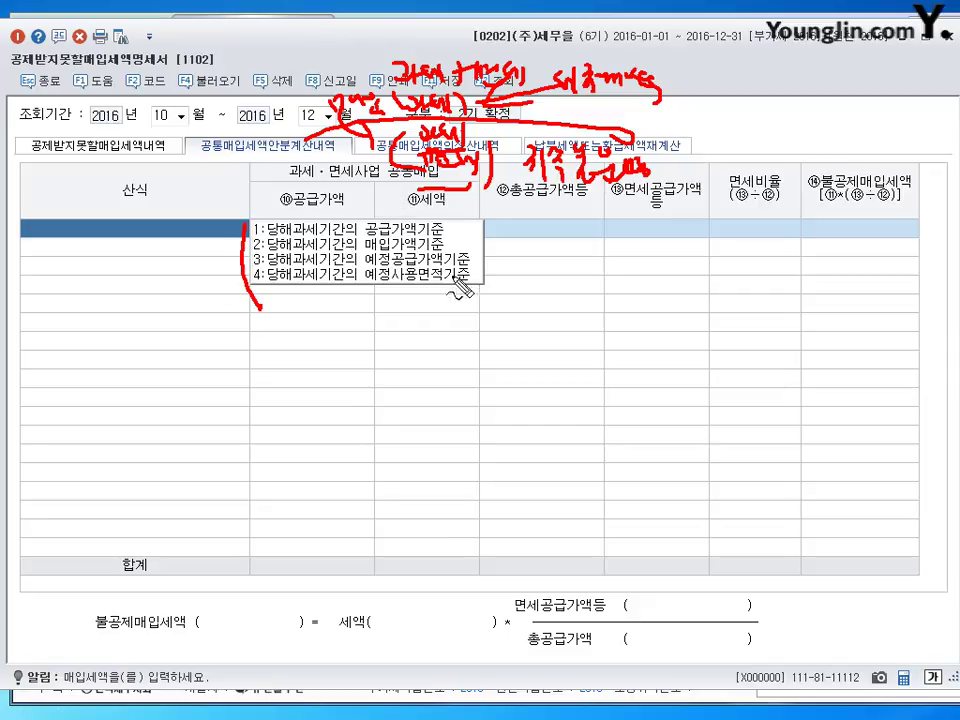
pyautogui.moveTo(290, 140); pyautogui.dragTo(232, 128)
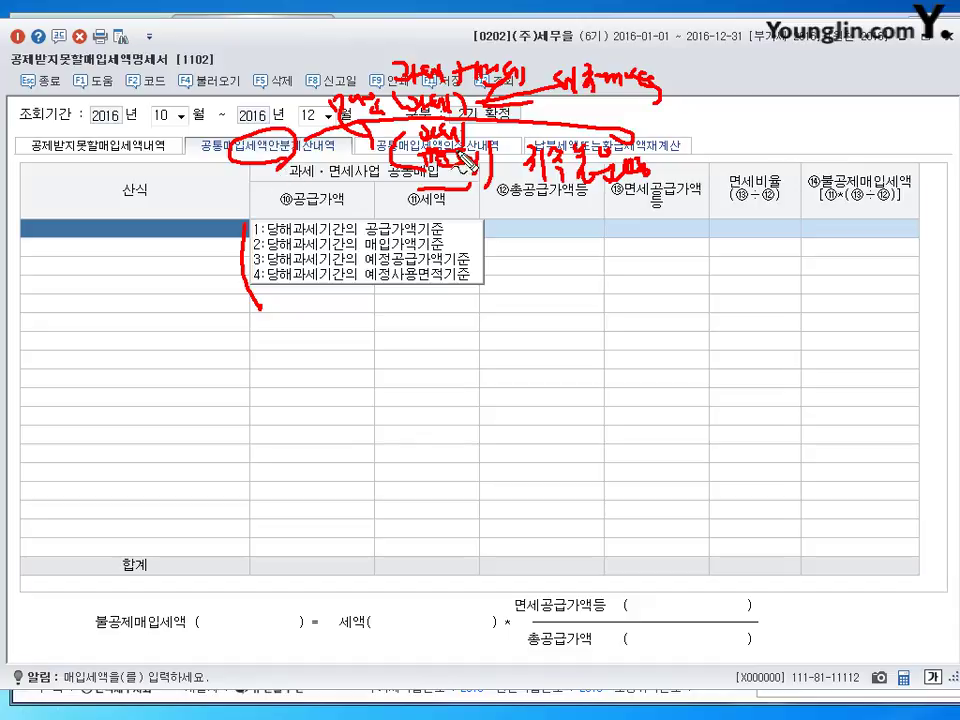
pyautogui.moveTo(440, 122)
pyautogui.mouseDown()
pyautogui.moveTo(432, 172)
pyautogui.moveTo(455, 135)
pyautogui.mouseUp()
pyautogui.moveTo(672, 152)
pyautogui.mouseDown()
pyautogui.moveTo(689, 200)
pyautogui.moveTo(660, 232)
pyautogui.moveTo(621, 244)
pyautogui.mouseUp()
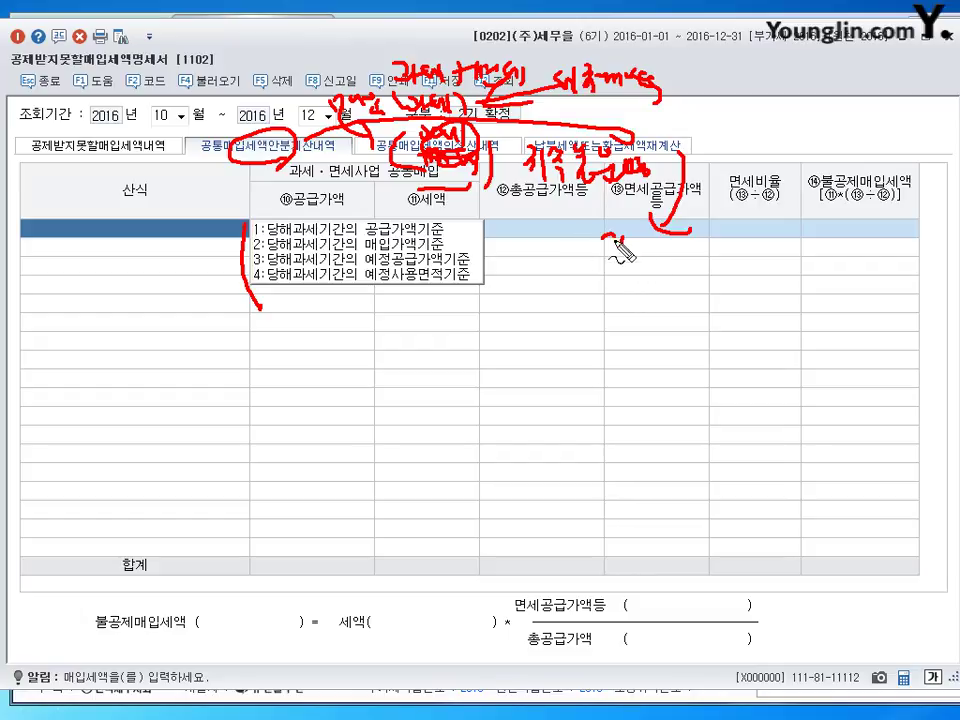
pyautogui.moveTo(603, 238)
pyautogui.mouseDown()
pyautogui.moveTo(650, 264)
pyautogui.moveTo(713, 268)
pyautogui.mouseUp()
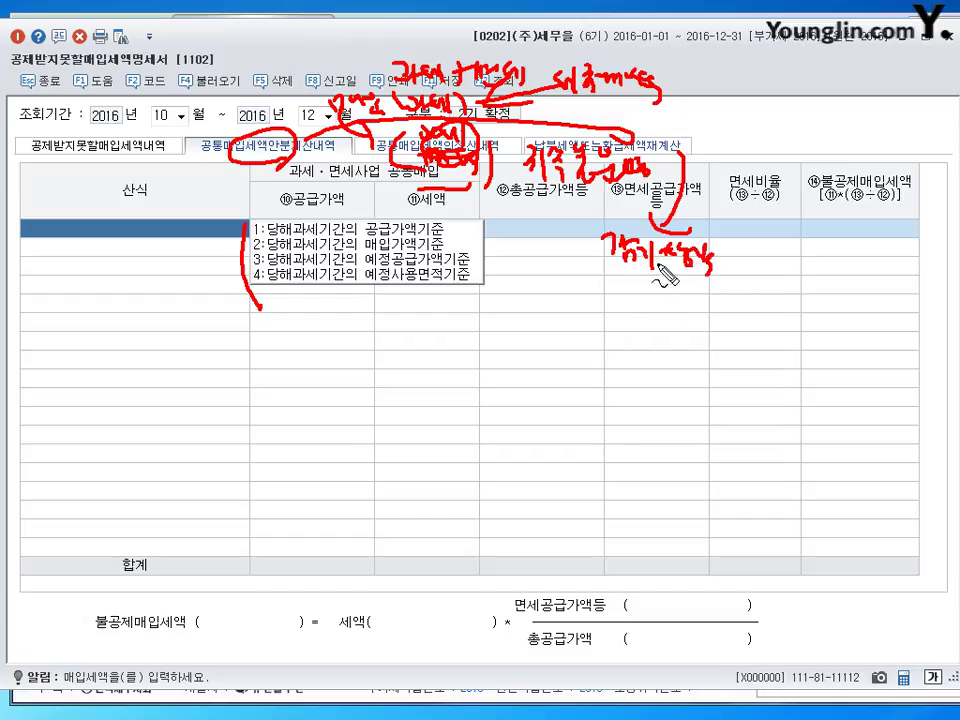
pyautogui.moveTo(615, 271)
pyautogui.mouseDown()
pyautogui.moveTo(715, 268)
pyautogui.moveTo(677, 279)
pyautogui.moveTo(600, 248)
pyautogui.moveTo(737, 259)
pyautogui.moveTo(643, 261)
pyautogui.moveTo(635, 275)
pyautogui.mouseUp()
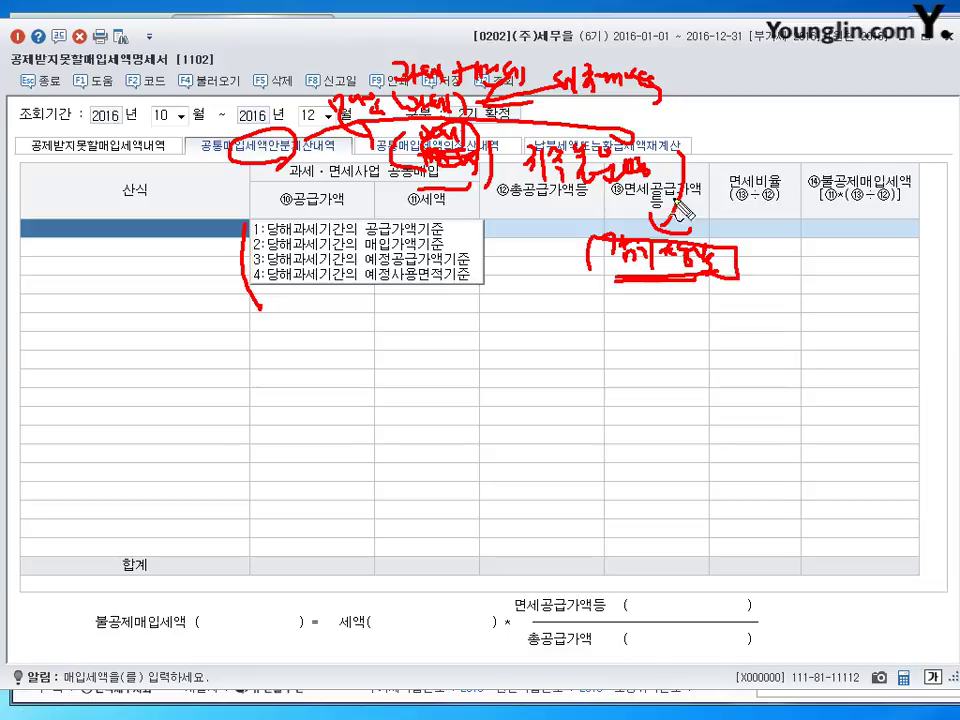
pyautogui.moveTo(716, 146); pyautogui.dragTo(820, 162)
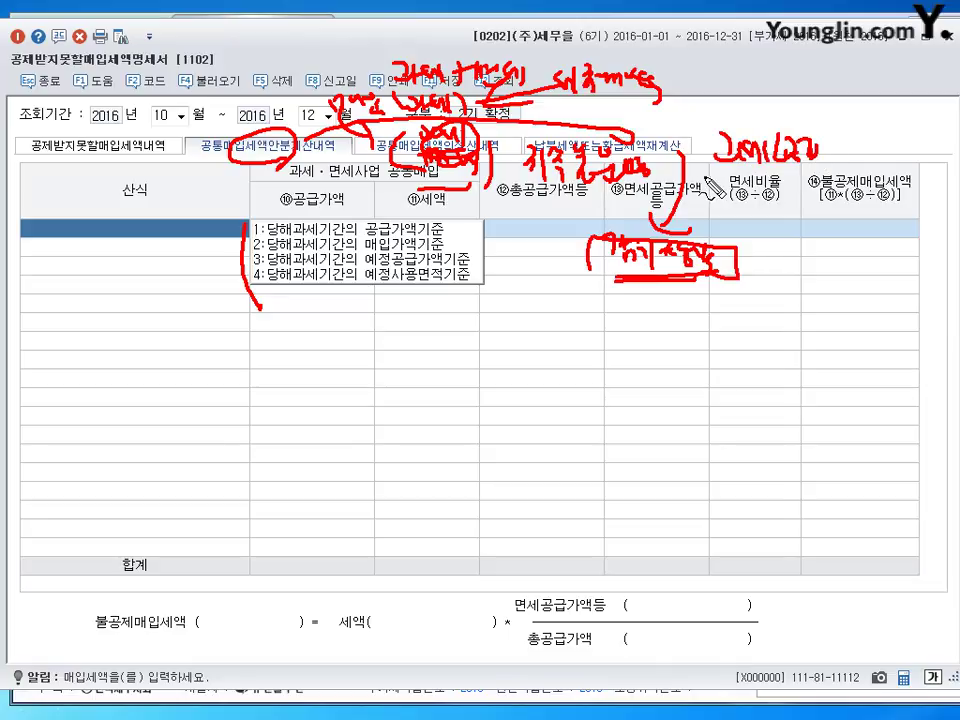
pyautogui.moveTo(710, 182)
pyautogui.mouseDown()
pyautogui.moveTo(725, 170)
pyautogui.moveTo(783, 183)
pyautogui.moveTo(700, 170)
pyautogui.moveTo(800, 185)
pyautogui.mouseUp()
pyautogui.moveTo(770, 230); pyautogui.dragTo(790, 226)
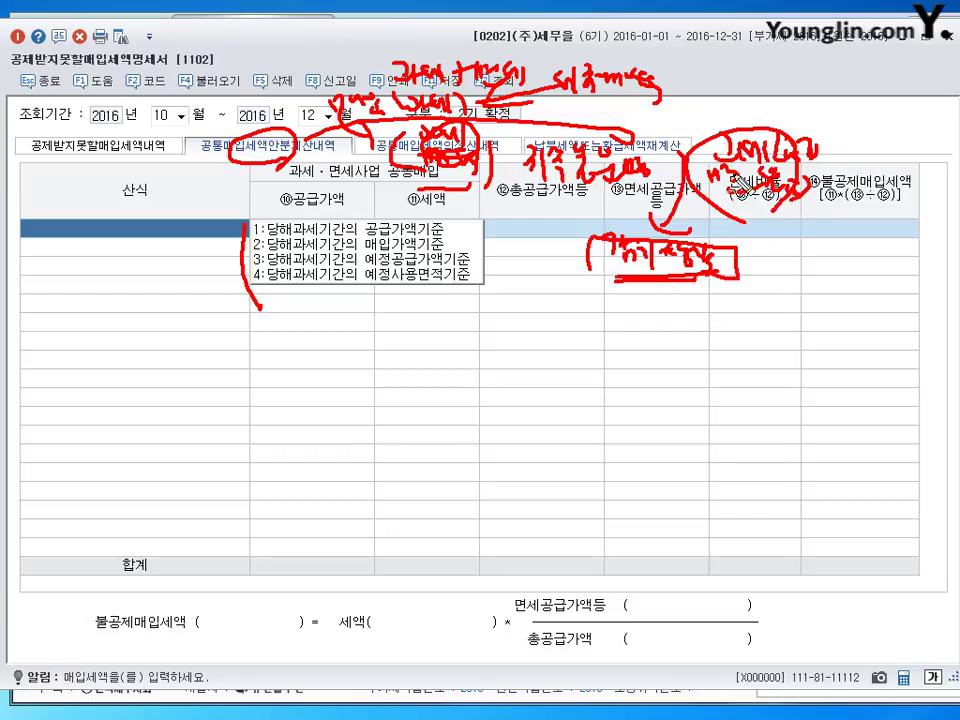
pyautogui.moveTo(500, 102); pyautogui.dragTo(504, 250)
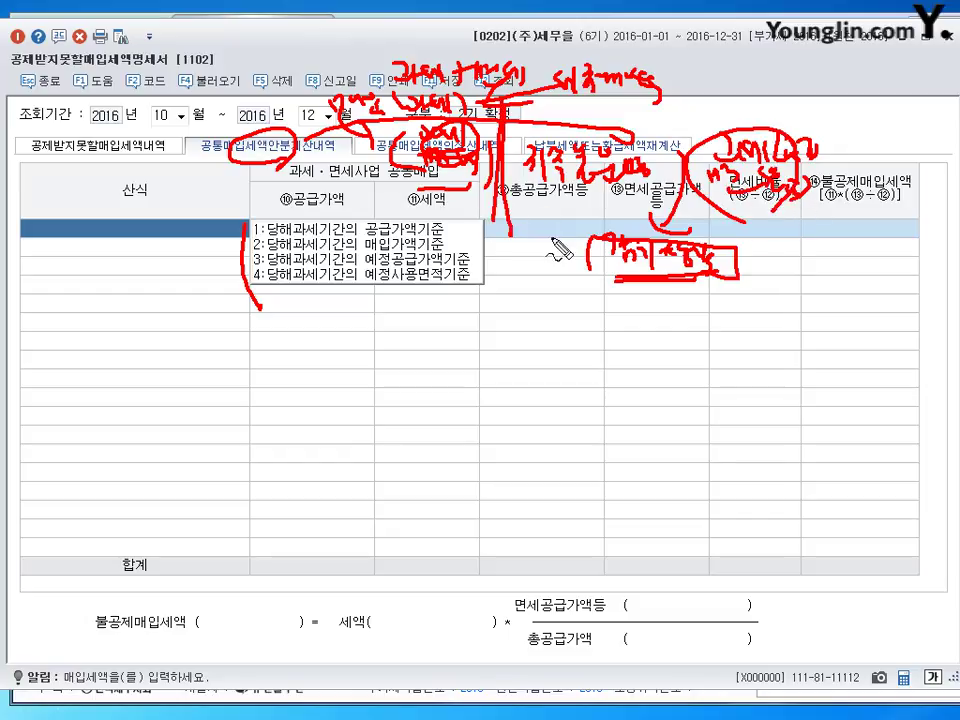
pyautogui.moveTo(626, 268); pyautogui.dragTo(700, 244)
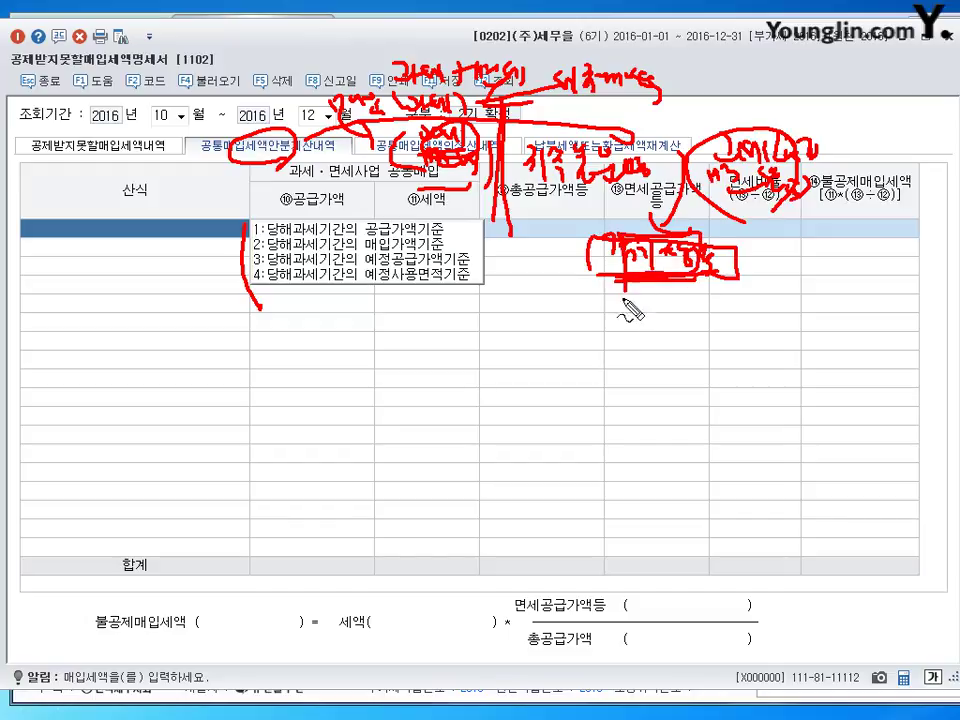
pyautogui.moveTo(628, 308)
pyautogui.mouseDown()
pyautogui.moveTo(613, 327)
pyautogui.moveTo(656, 330)
pyautogui.moveTo(682, 290)
pyautogui.moveTo(705, 354)
pyautogui.mouseUp()
pyautogui.moveTo(590, 283)
pyautogui.mouseDown()
pyautogui.moveTo(690, 375)
pyautogui.moveTo(712, 320)
pyautogui.mouseUp()
pyautogui.moveTo(616, 140)
pyautogui.mouseDown()
pyautogui.moveTo(680, 147)
pyautogui.moveTo(652, 188)
pyautogui.mouseUp()
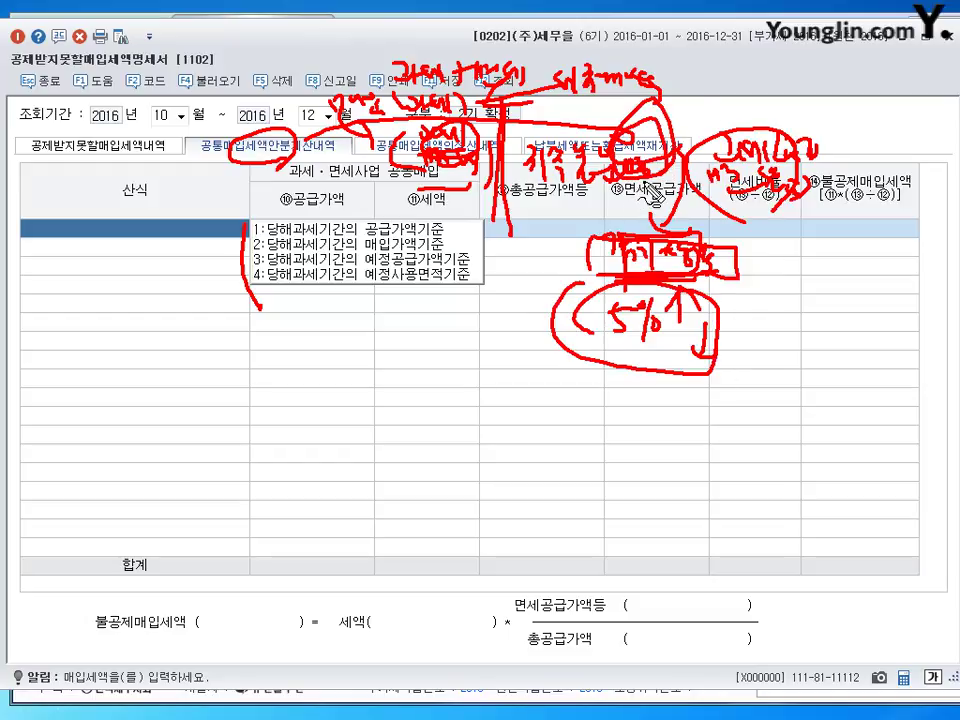
pyautogui.press('Escape')
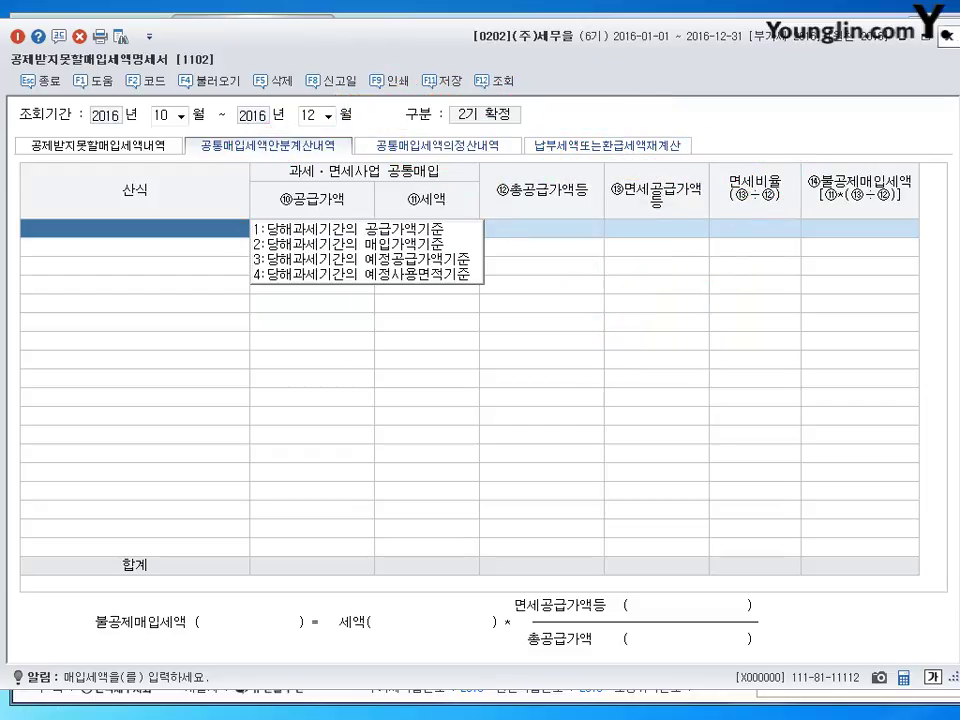
# - Close the 공제받지못할매입세액명세서 form and return to the 부가가치 main menu
pyautogui.press('Escape')
pyautogui.click(497, 401)
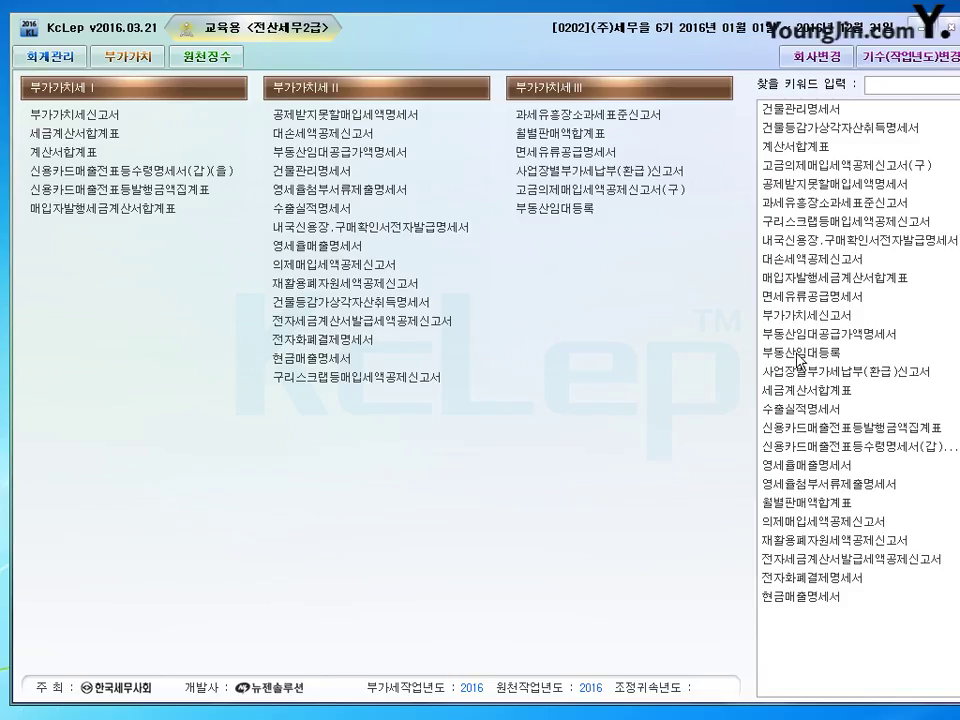